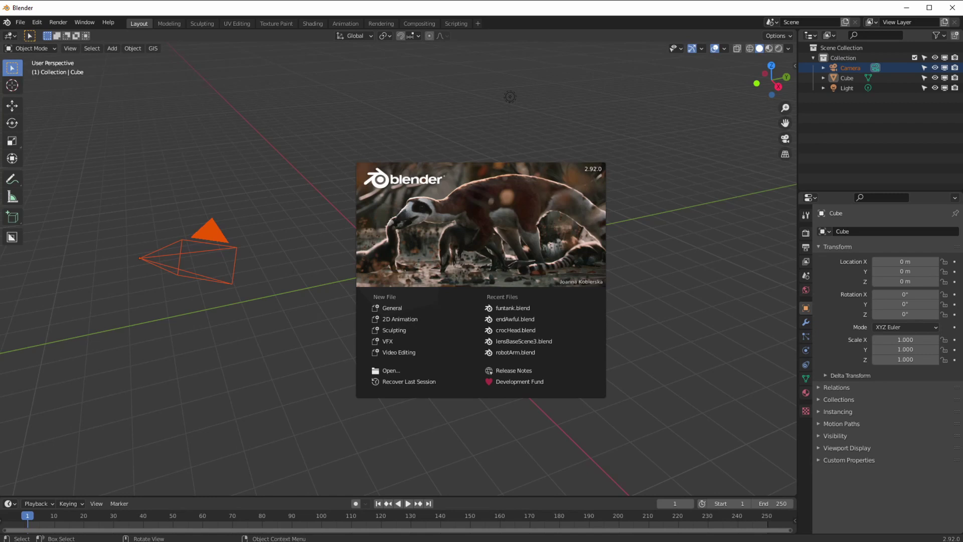
Dismiss the splash screen and delete the default cube from the scene
{"action": "left_click", "coordinate": [333, 303]}
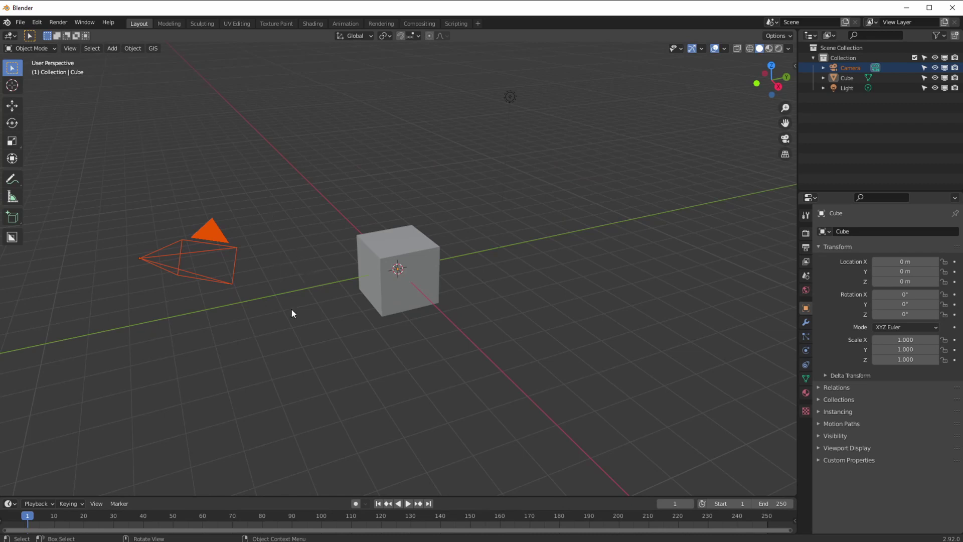
{"action": "left_click", "coordinate": [381, 308]}
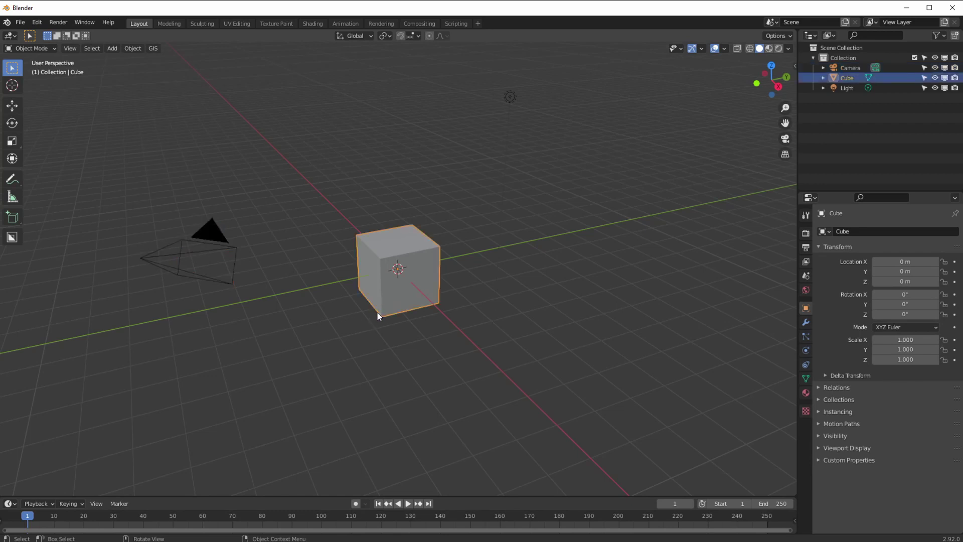
{"action": "key", "text": "Delete"}
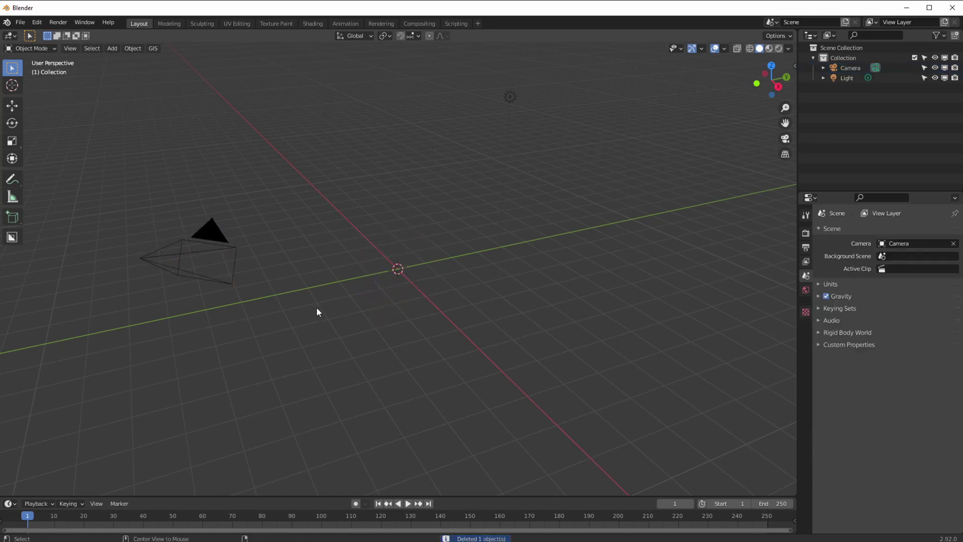
Look at the empty scene in the right and front orthographic views, framing the world origin at centimetre scale in front view
{"action": "middle_click_drag", "start_coordinate": [320, 308], "coordinate": [326, 279]}
{"action": "middle_click_drag", "start_coordinate": [308, 310], "coordinate": [339, 326]}
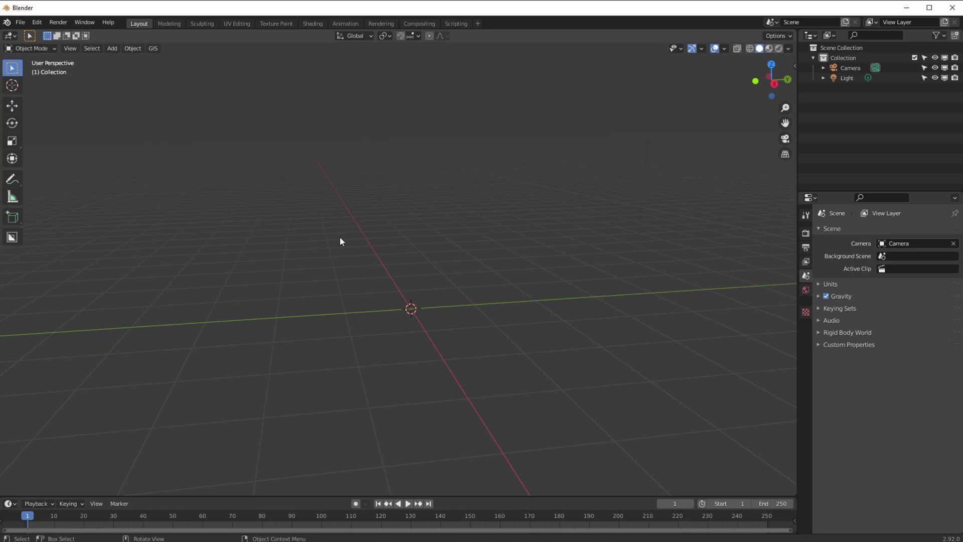
{"action": "key", "text": "KP_3"}
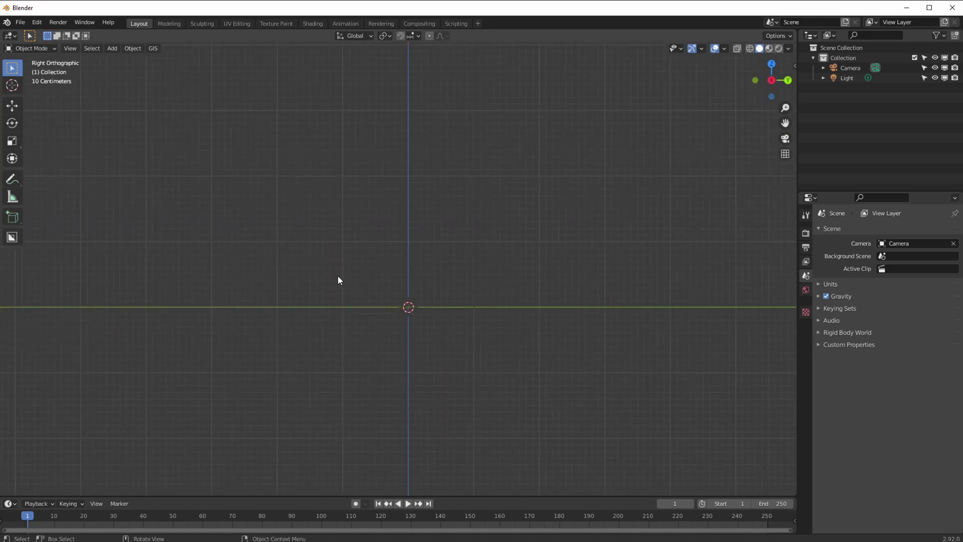
{"action": "middle_click_drag", "start_coordinate": [338, 276], "coordinate": [264, 319], "text": "shift"}
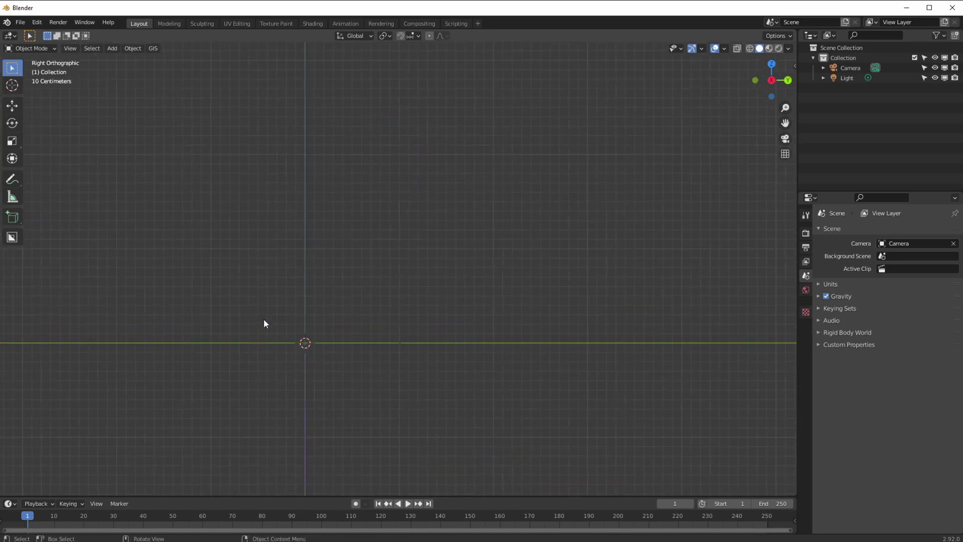
{"action": "key", "text": "KP_1"}
{"action": "middle_click_drag", "start_coordinate": [328, 333], "coordinate": [271, 301], "text": "shift"}
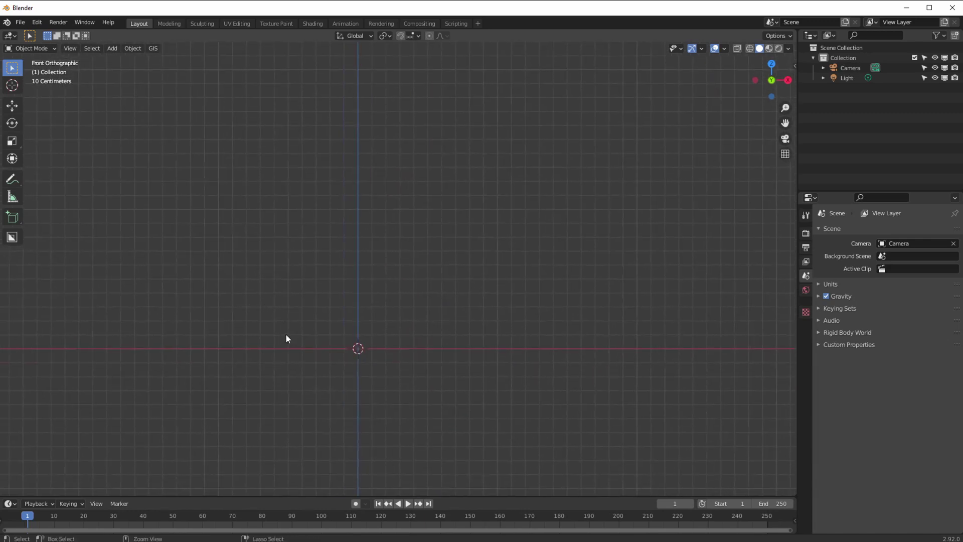
{"action": "middle_click_drag", "start_coordinate": [286, 338], "coordinate": [333, 309], "text": "shift"}
{"action": "scroll", "coordinate": [313, 287], "scroll_direction": "up", "scroll_amount": 2}
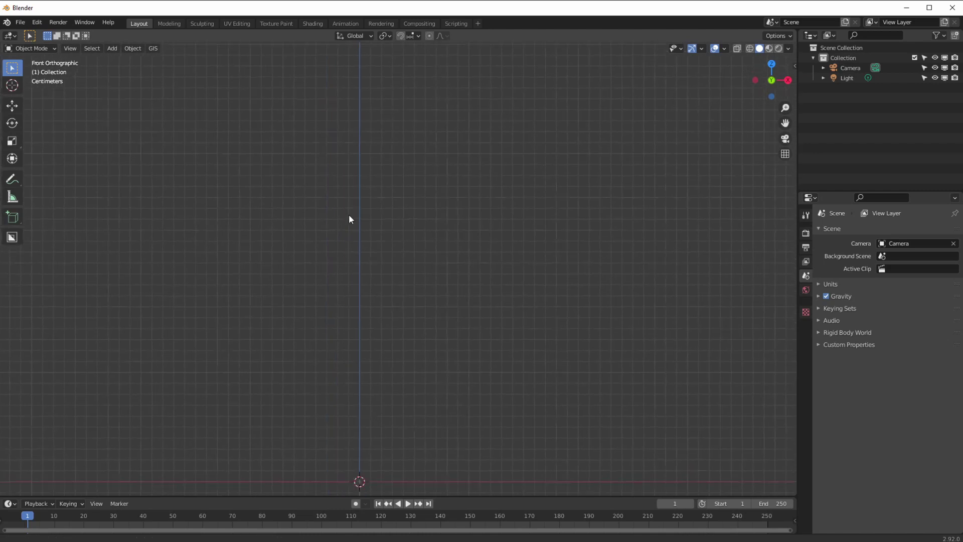
{"action": "middle_click_drag", "start_coordinate": [349, 219], "coordinate": [338, 305], "text": "shift"}
{"action": "middle_click_drag", "start_coordinate": [393, 280], "coordinate": [367, 299], "text": "shift"}
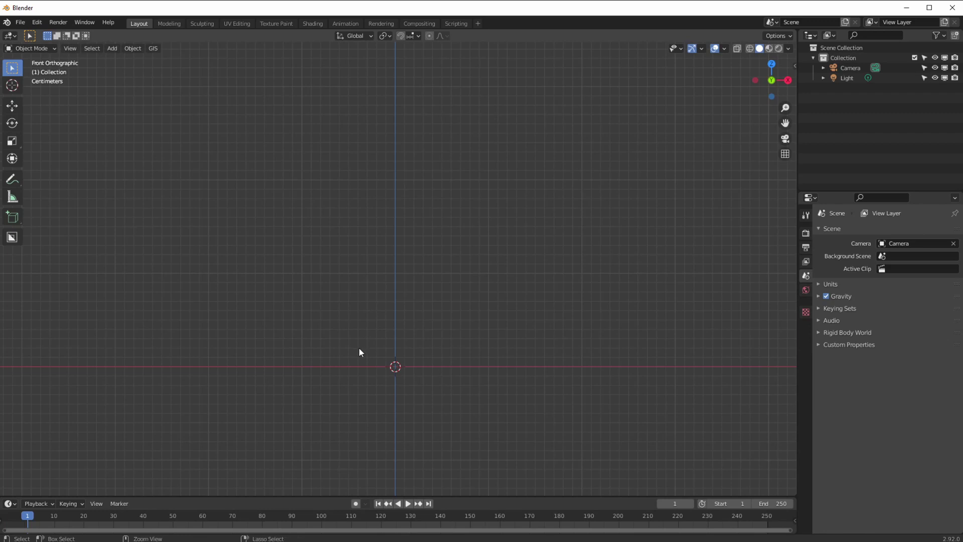
{"action": "scroll", "coordinate": [359, 350], "scroll_direction": "up", "scroll_amount": 4}
{"action": "middle_click_drag", "start_coordinate": [352, 347], "coordinate": [290, 228], "text": "shift"}
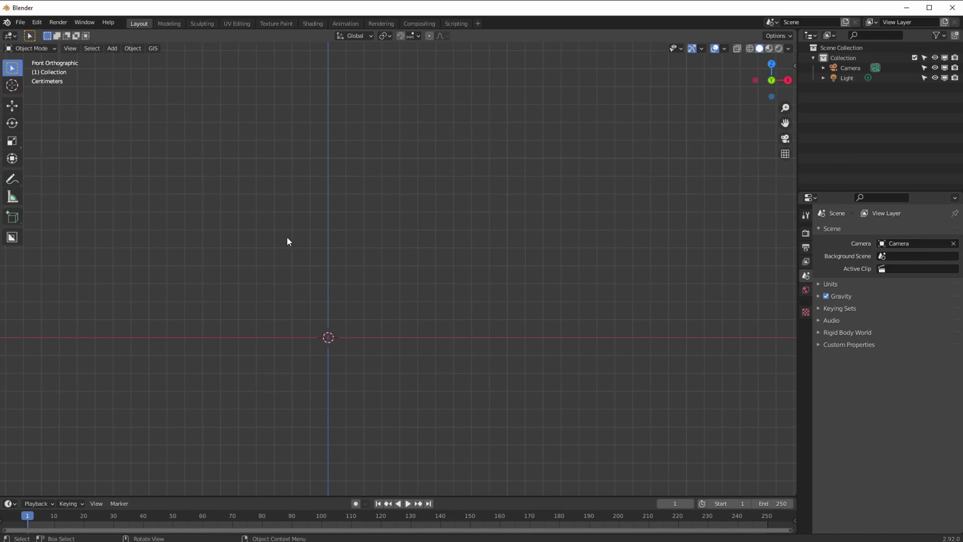
Add a mesh circle at the world origin and set its X rotation to 90°
{"action": "left_click", "coordinate": [111, 50]}
{"action": "mouse_move", "coordinate": [169, 60]}
{"action": "left_click", "coordinate": [199, 78]}
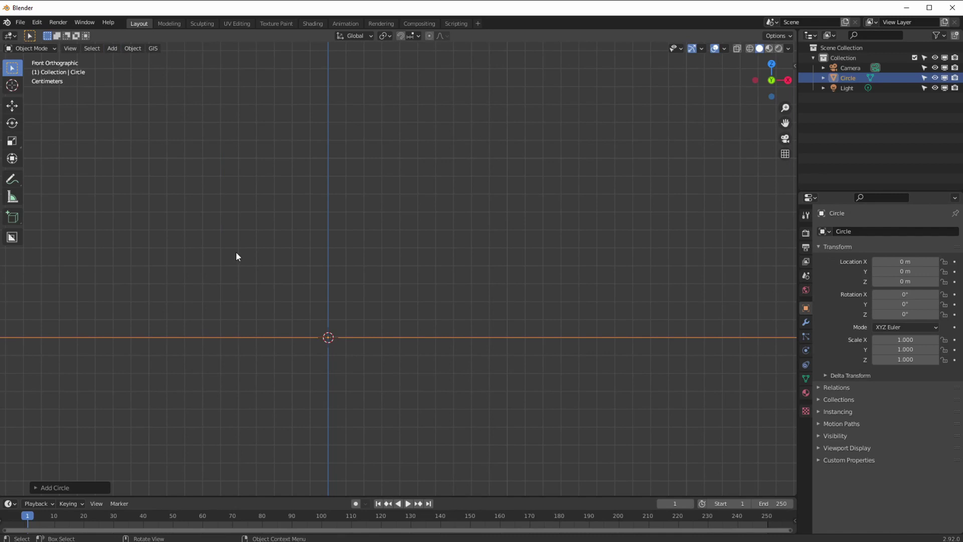
{"action": "left_click", "coordinate": [78, 487]}
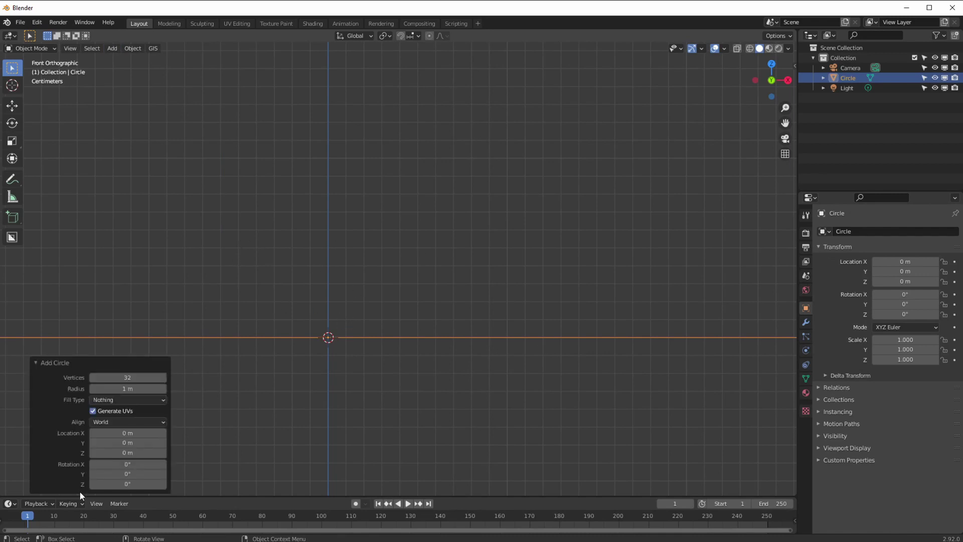
{"action": "left_click", "coordinate": [130, 475]}
{"action": "left_click", "coordinate": [130, 465]}
{"action": "type", "text": "90"}
{"action": "key", "text": "Return"}
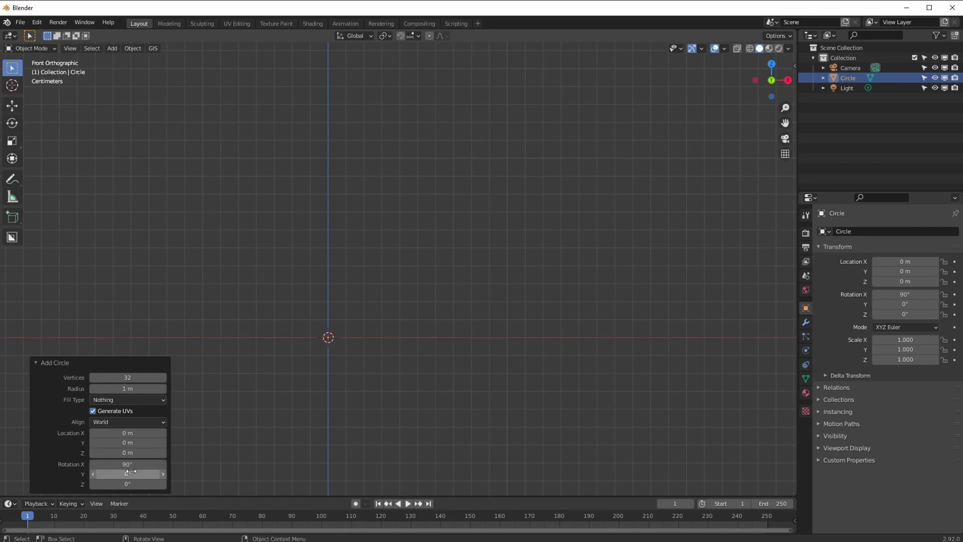
Set the new circle's radius to 0.05 m and its vertex count to 20
{"action": "left_click_drag", "start_coordinate": [127, 389], "coordinate": [20, 382]}
{"action": "left_click", "coordinate": [122, 389]}
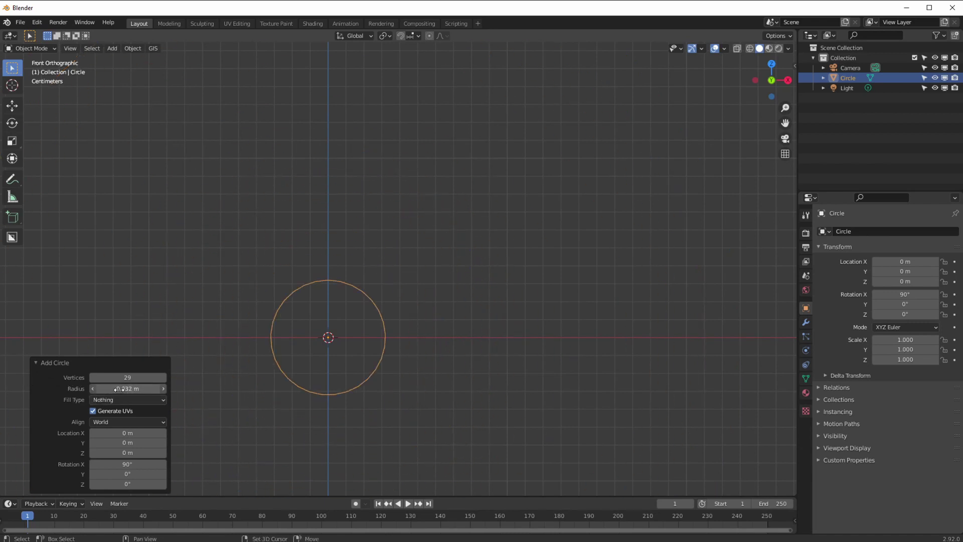
{"action": "type", "text": "0.05"}
{"action": "key", "text": "Return"}
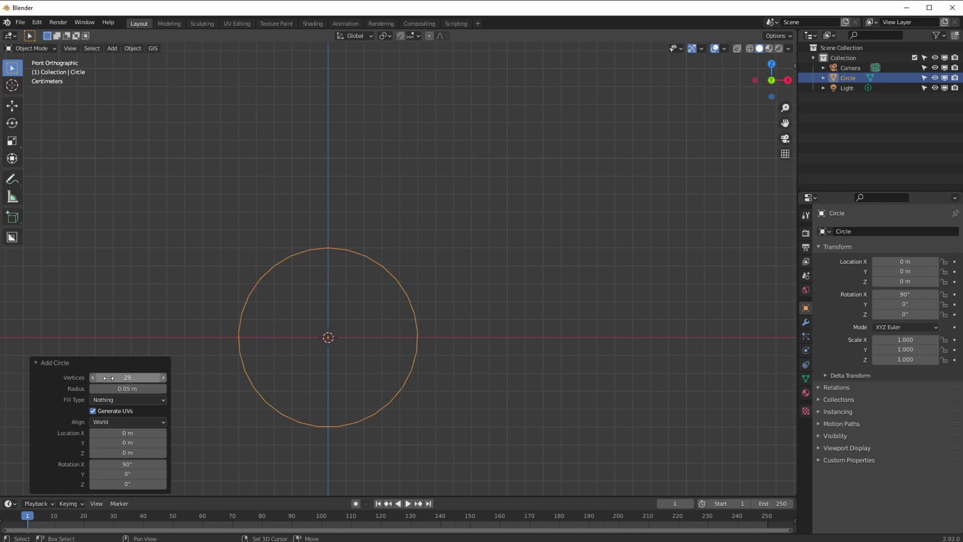
{"action": "left_click", "coordinate": [111, 378]}
{"action": "type", "text": "20"}
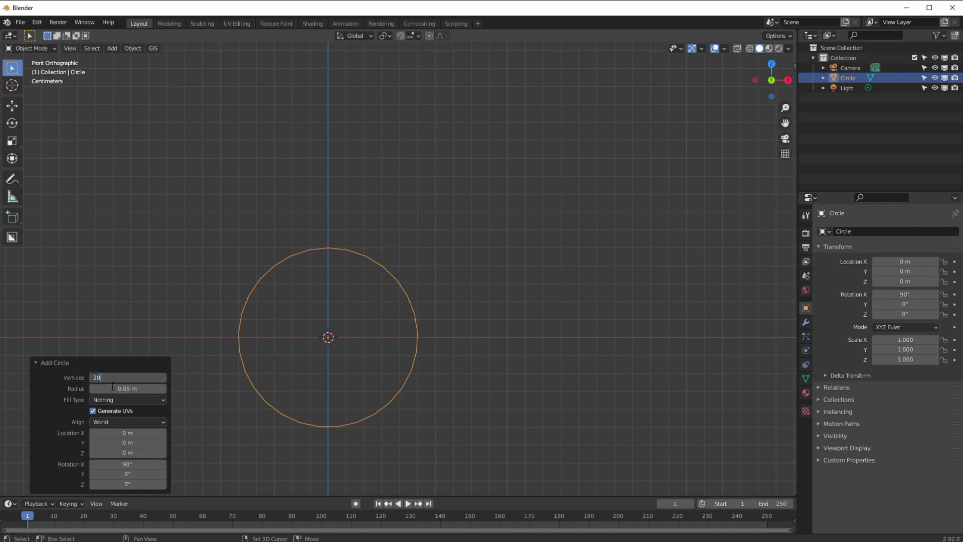
{"action": "key", "text": "Return"}
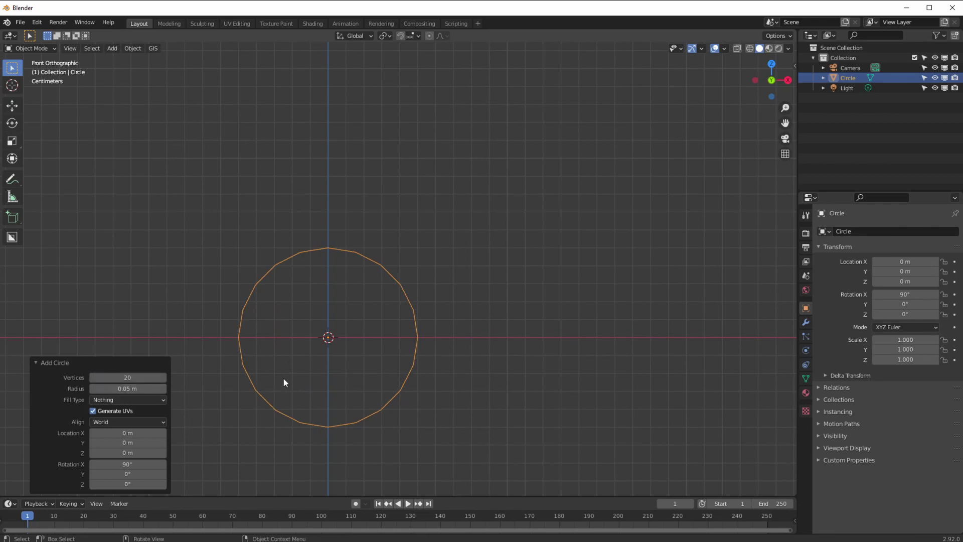
Add a Screw modifier to the circle and check its Normals options
{"action": "scroll", "coordinate": [283, 377], "scroll_direction": "down", "scroll_amount": 4}
{"action": "middle_click_drag", "start_coordinate": [312, 353], "coordinate": [285, 381]}
{"action": "key", "text": "KP_Decimal"}
{"action": "scroll", "coordinate": [292, 393], "scroll_direction": "down", "scroll_amount": 5}
{"action": "scroll", "coordinate": [317, 397], "scroll_direction": "down", "scroll_amount": 2}
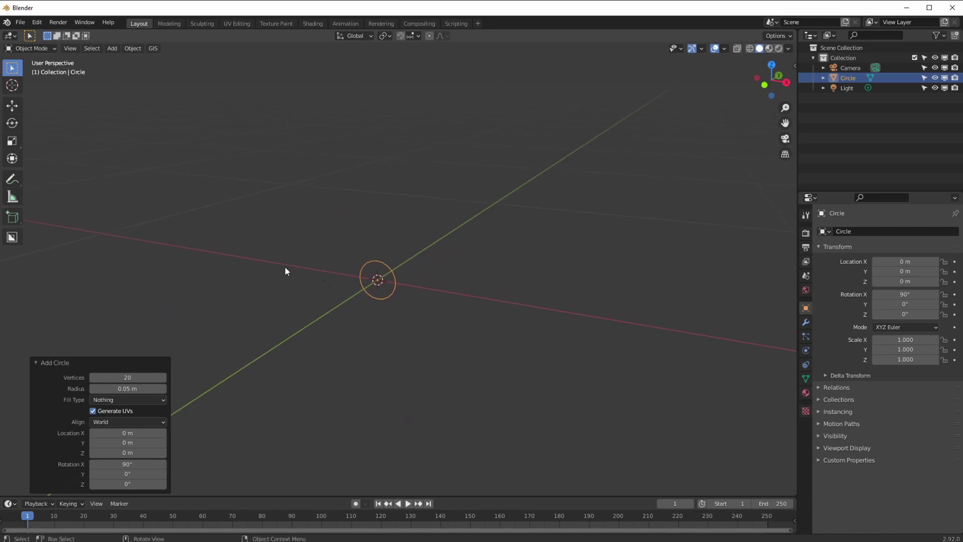
{"action": "left_click", "coordinate": [804, 322]}
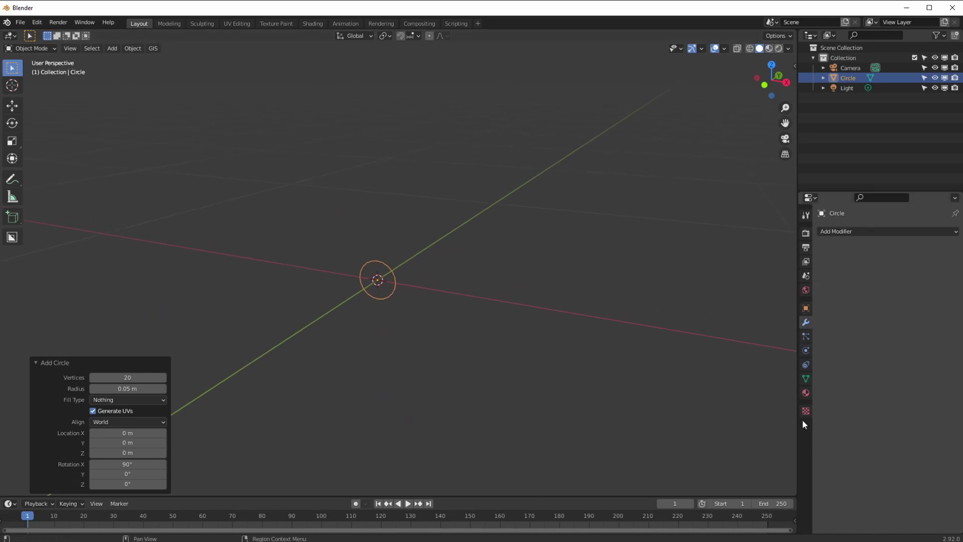
{"action": "left_click", "coordinate": [827, 233]}
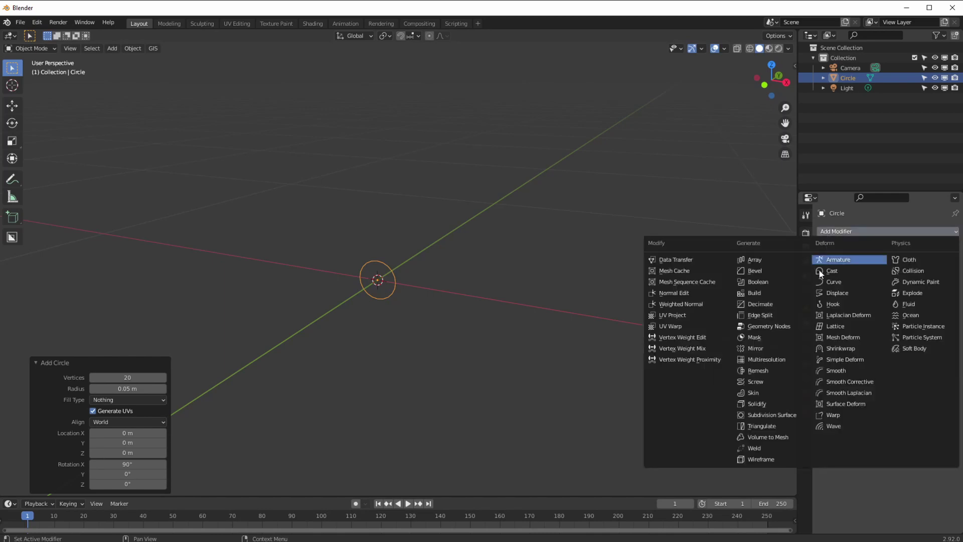
{"action": "left_click", "coordinate": [742, 382]}
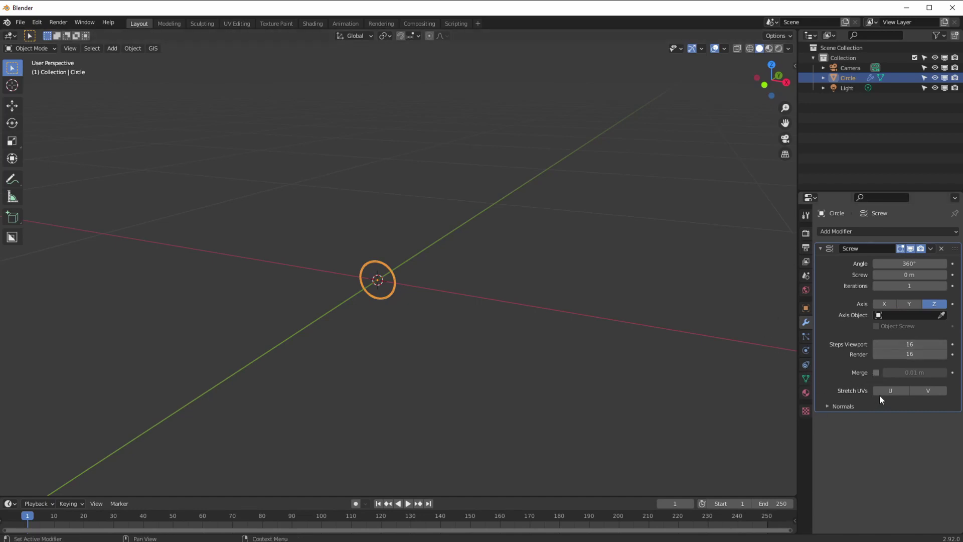
{"action": "left_click", "coordinate": [828, 406]}
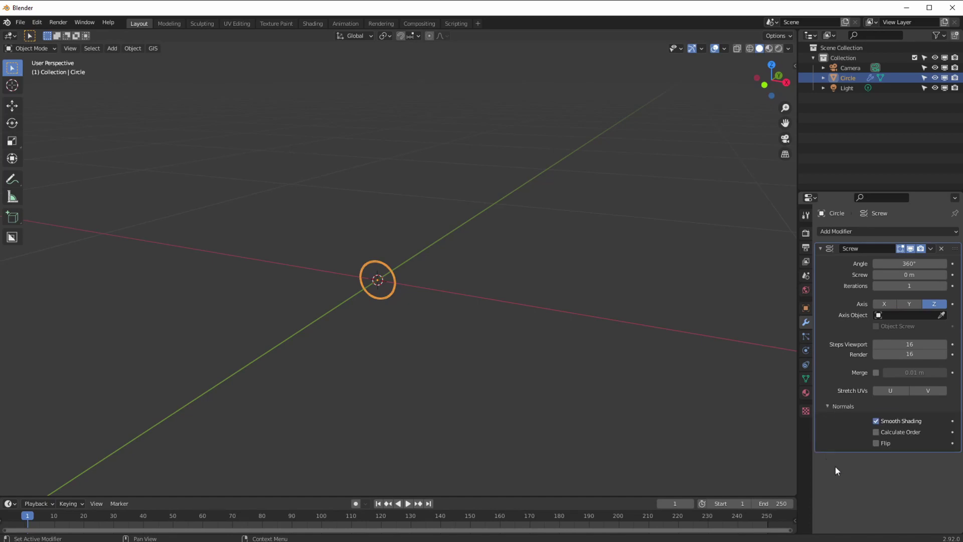
{"action": "left_click", "coordinate": [827, 407]}
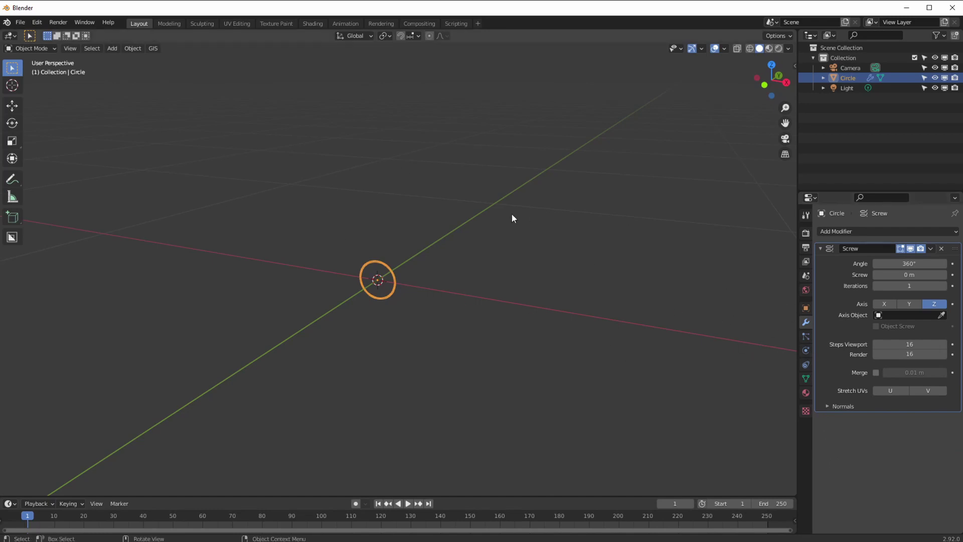
Set the Screw modifier's axis to X so the circle revolves around the X axis
{"action": "scroll", "coordinate": [511, 213], "scroll_direction": "up", "scroll_amount": 8}
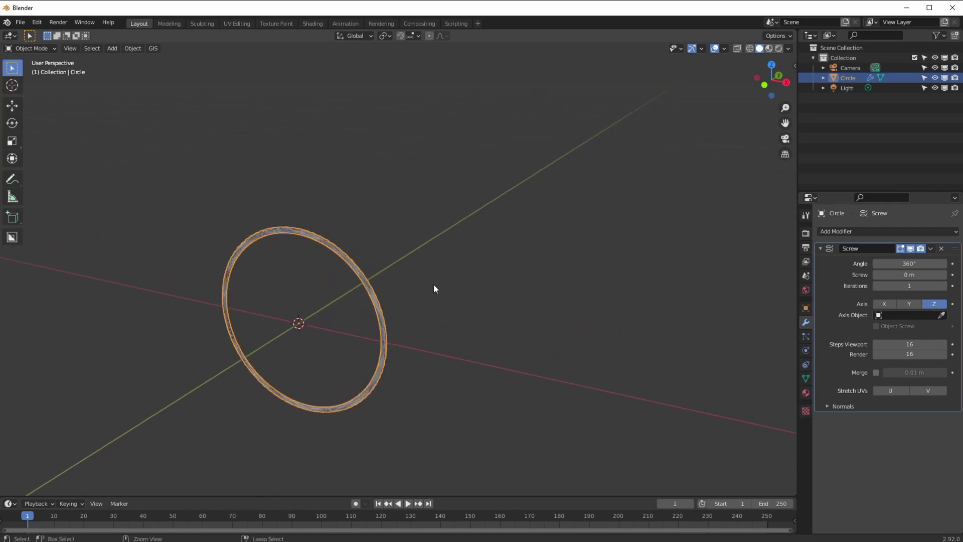
{"action": "mouse_move", "coordinate": [434, 289]}
{"action": "middle_mouse_down"}
{"action": "mouse_move", "coordinate": [441, 272]}
{"action": "mouse_move", "coordinate": [421, 286]}
{"action": "mouse_move", "coordinate": [475, 277]}
{"action": "mouse_move", "coordinate": [455, 279]}
{"action": "mouse_move", "coordinate": [447, 301]}
{"action": "middle_mouse_up"}
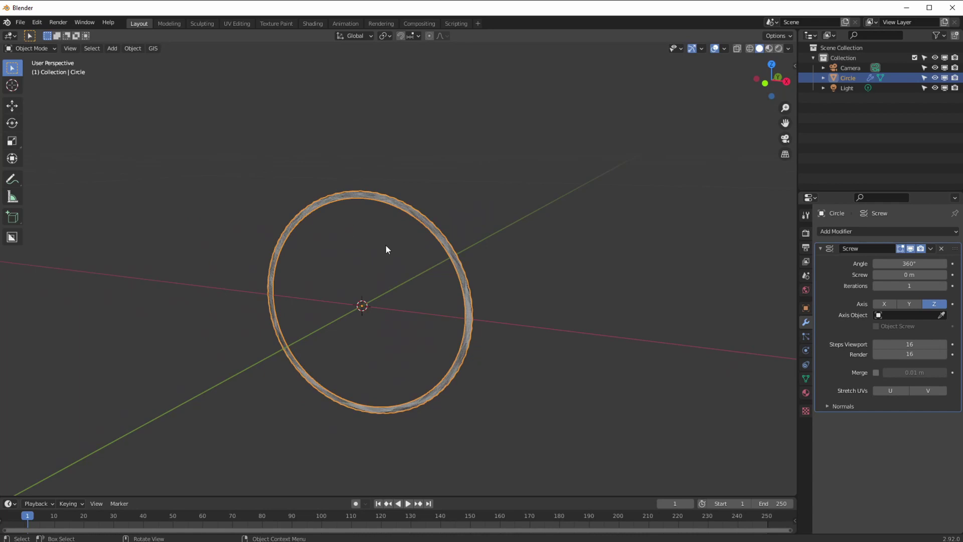
{"action": "scroll", "coordinate": [376, 313], "scroll_direction": "down", "scroll_amount": 5}
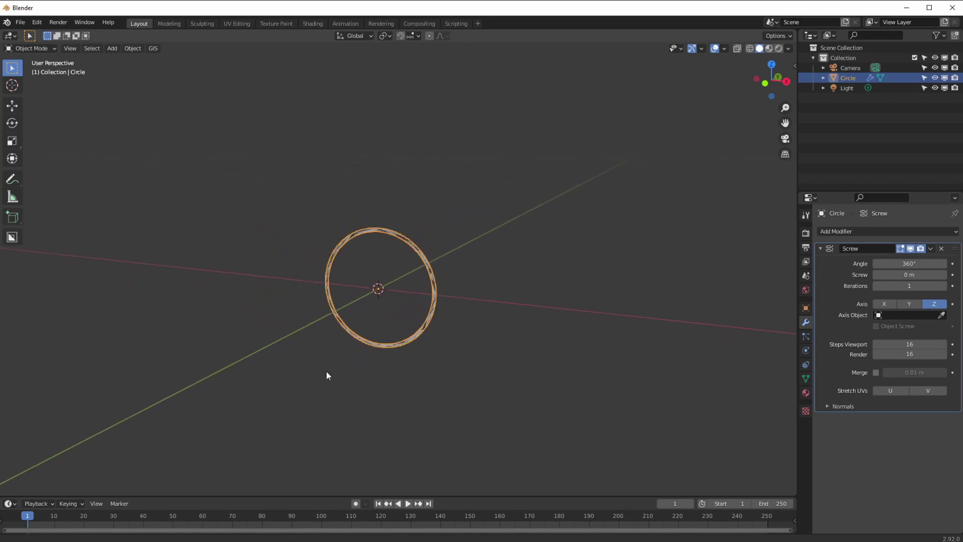
{"action": "middle_click_drag", "start_coordinate": [356, 318], "coordinate": [351, 339]}
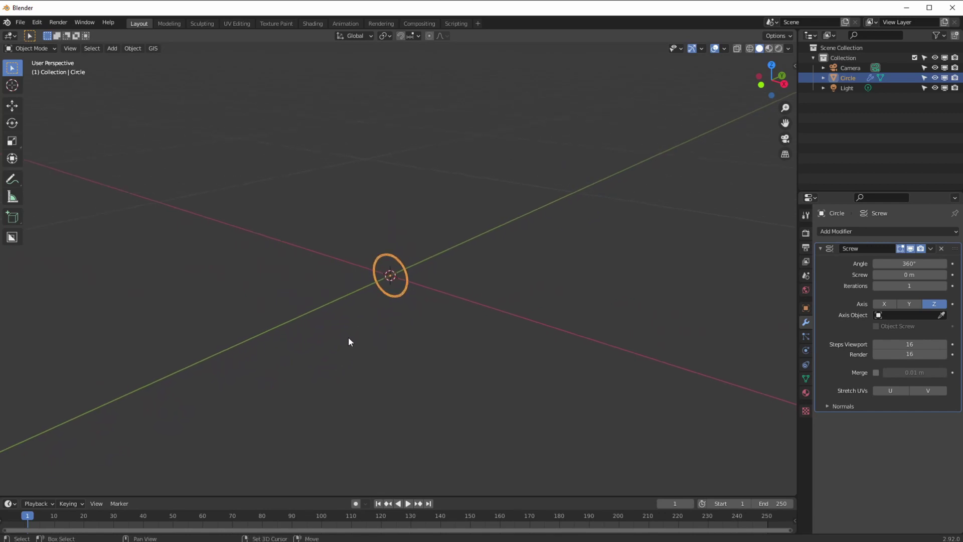
{"action": "scroll", "coordinate": [335, 363], "scroll_direction": "down", "scroll_amount": 2}
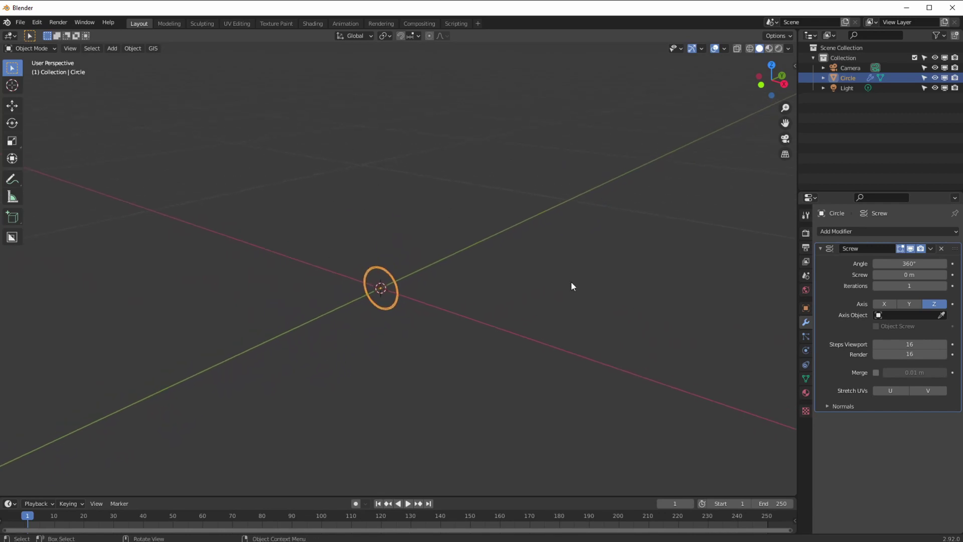
{"action": "left_click", "coordinate": [883, 304]}
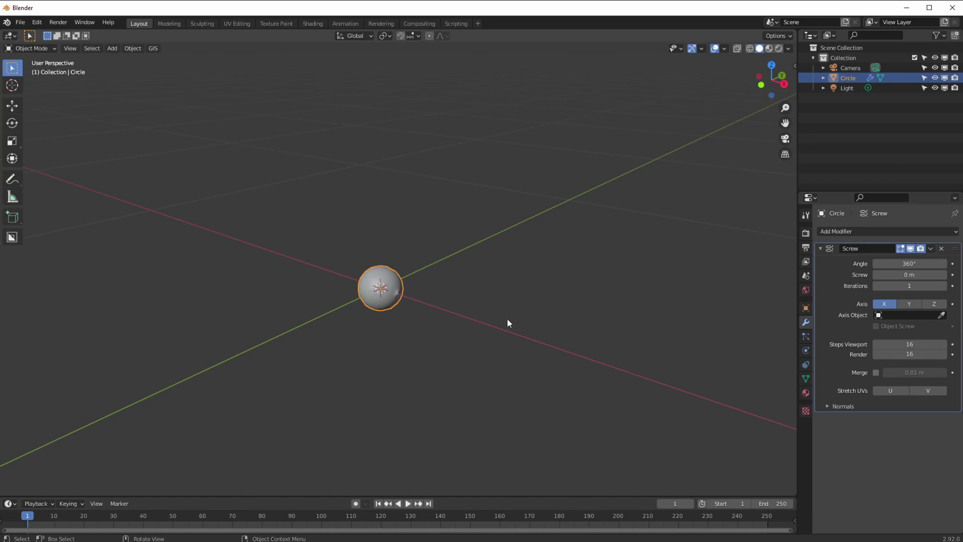
In Edit Mode, try moving all of the circle's vertices along Z away from the origin, first by about 0.106 m
{"action": "left_click", "coordinate": [30, 48]}
{"action": "left_click", "coordinate": [27, 74]}
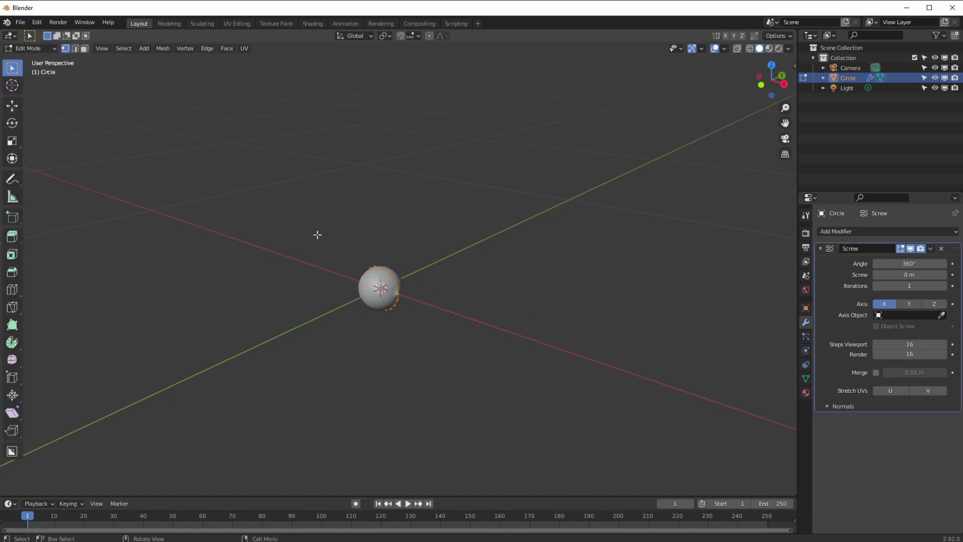
{"action": "left_click_drag", "start_coordinate": [274, 187], "coordinate": [489, 465]}
{"action": "key", "text": "alt+a"}
{"action": "key", "text": "a"}
{"action": "left_click", "coordinate": [12, 107]}
{"action": "left_click_drag", "start_coordinate": [377, 250], "coordinate": [379, 203]}
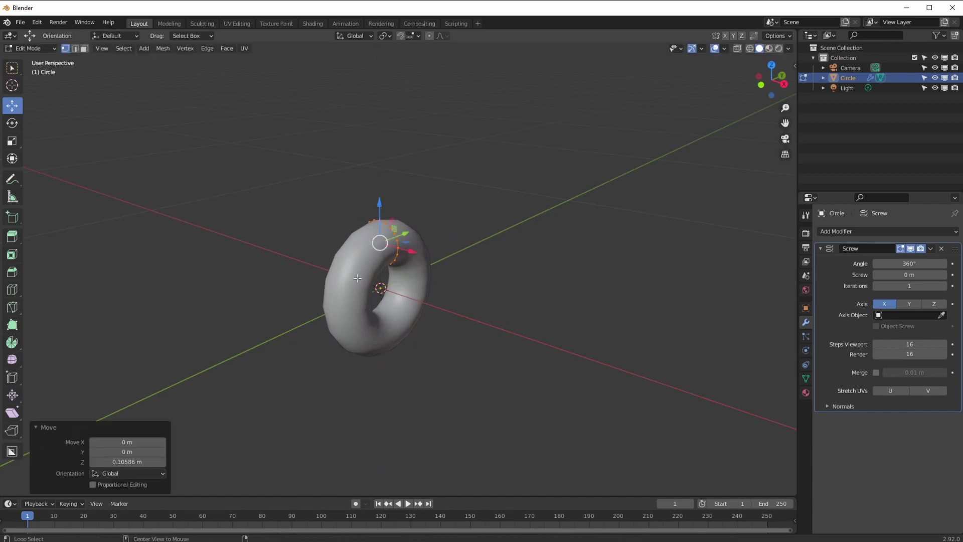
{"action": "left_click_drag", "start_coordinate": [380, 202], "coordinate": [386, 142]}
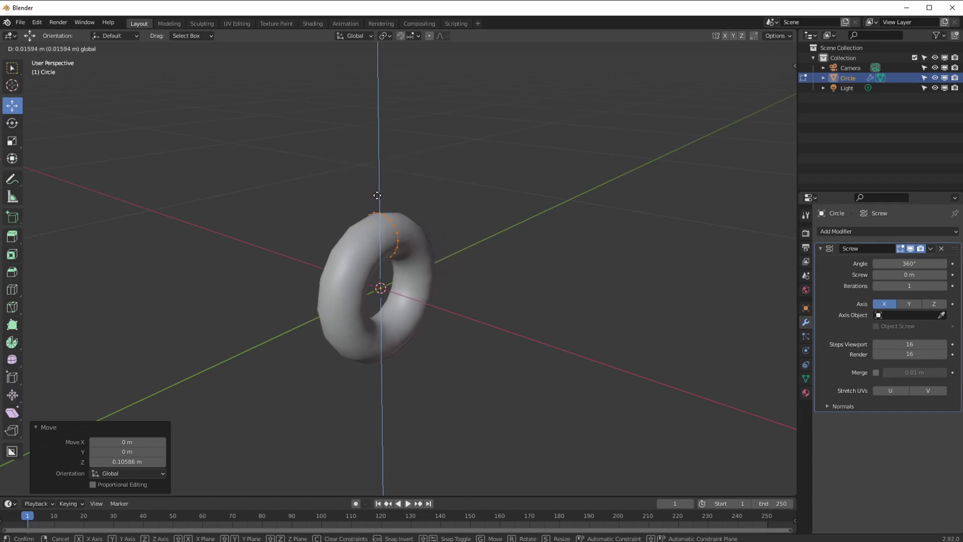
{"action": "left_click", "coordinate": [368, 203]}
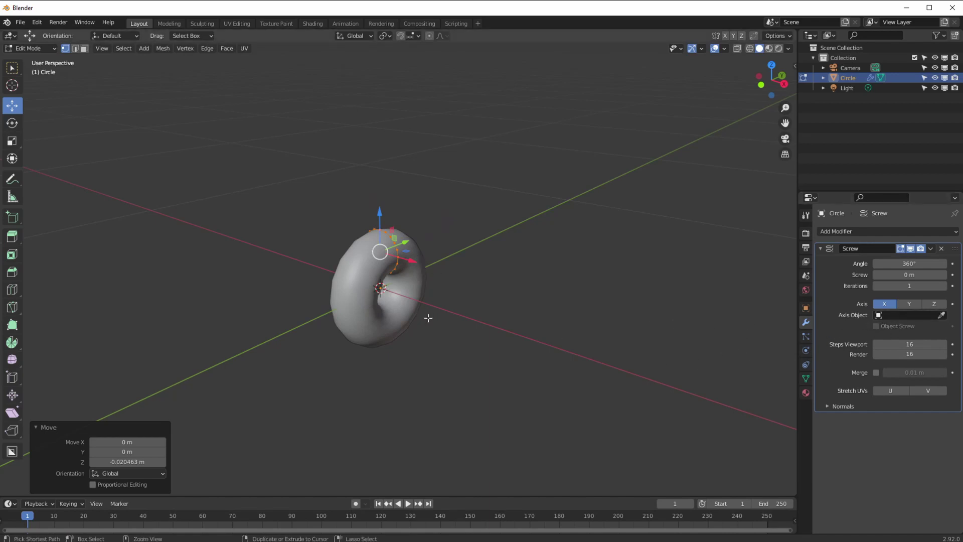
Undo the vertex moves along Z and return to Object Mode
{"action": "key", "text": "ctrl+z"}
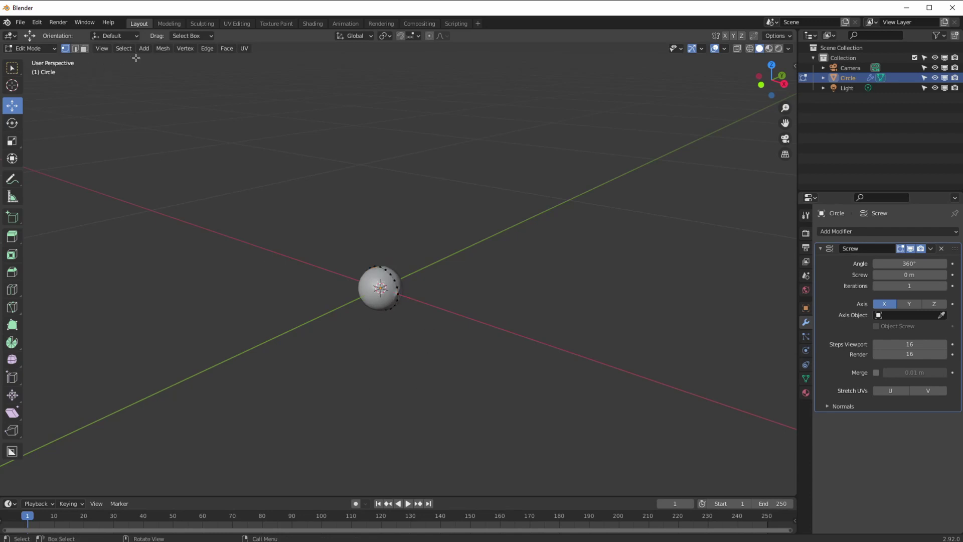
{"action": "left_click", "coordinate": [31, 48]}
{"action": "left_click", "coordinate": [26, 61]}
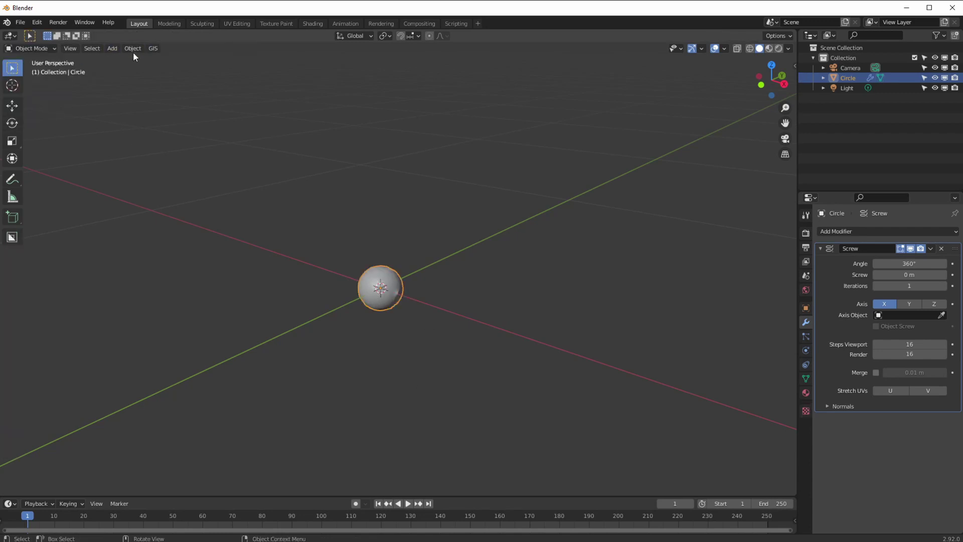
Add a Plain Axes empty at the origin and set it as the circle's Screw modifier Axis Object
{"action": "left_click", "coordinate": [112, 48]}
{"action": "mouse_move", "coordinate": [122, 160]}
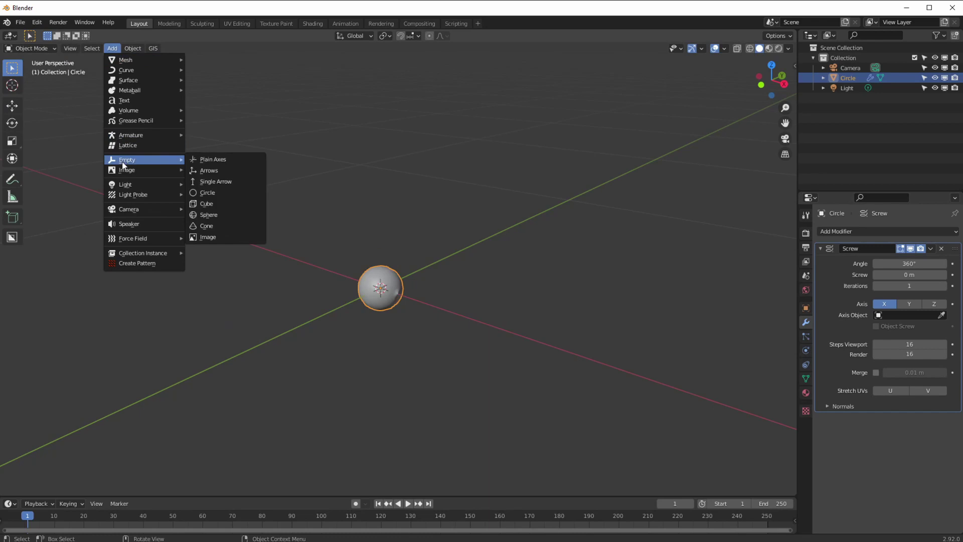
{"action": "left_click", "coordinate": [206, 159]}
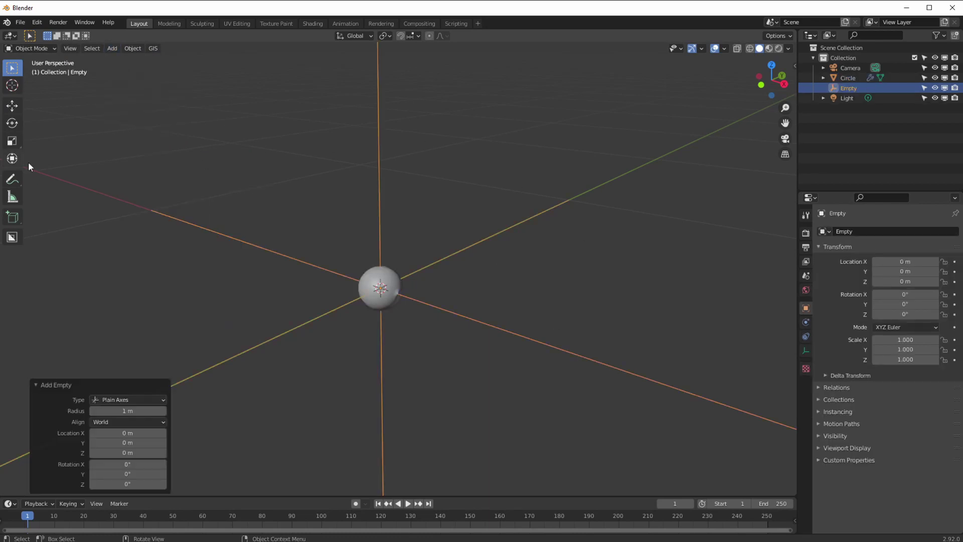
{"action": "left_click", "coordinate": [12, 105]}
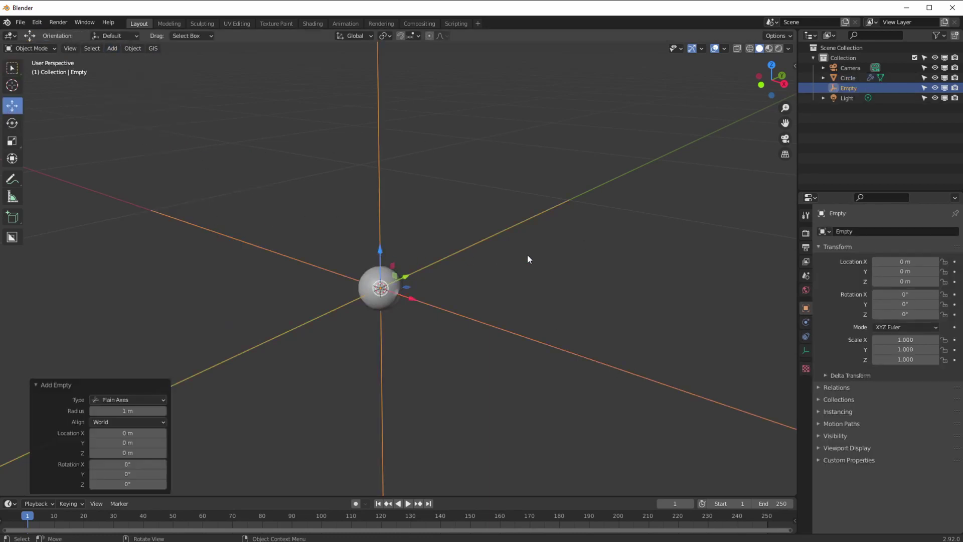
{"action": "left_click", "coordinate": [372, 304]}
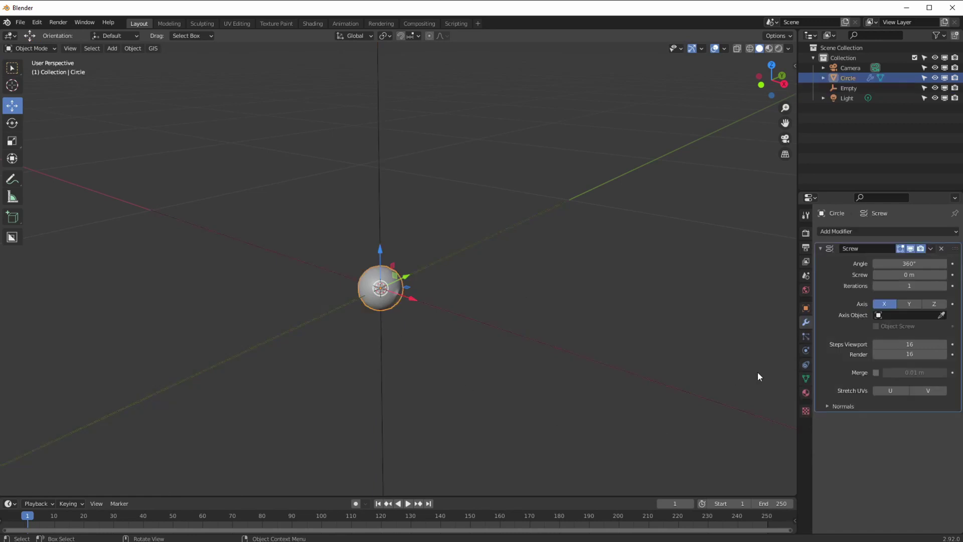
{"action": "left_click", "coordinate": [887, 315]}
{"action": "left_click", "coordinate": [875, 341]}
Try offsetting the revolve axis by moving the empty up along Z to about 0.19 m, and delete the empty
{"action": "left_click", "coordinate": [379, 218]}
{"action": "left_click_drag", "start_coordinate": [379, 251], "coordinate": [366, 179]}
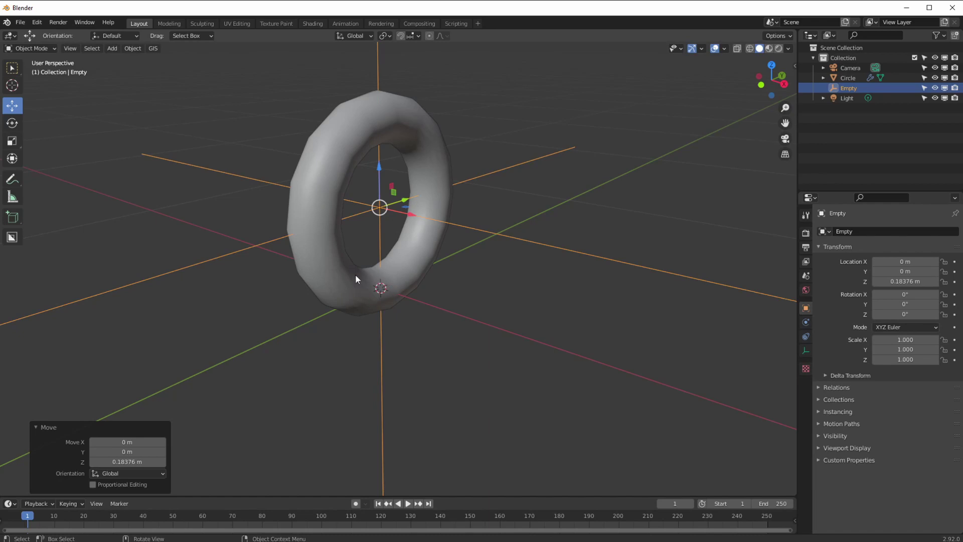
{"action": "left_click_drag", "start_coordinate": [380, 167], "coordinate": [354, 140]}
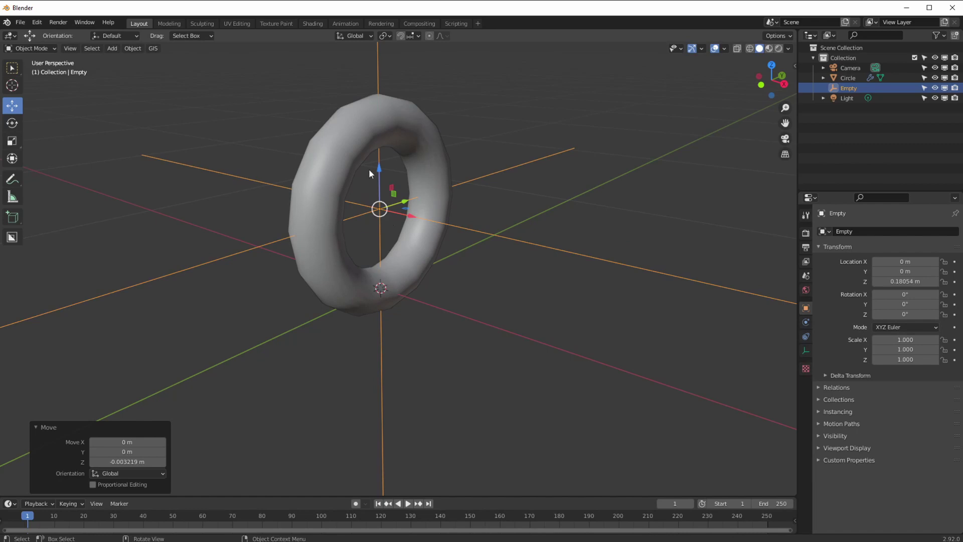
{"action": "left_click_drag", "start_coordinate": [369, 172], "coordinate": [360, 201]}
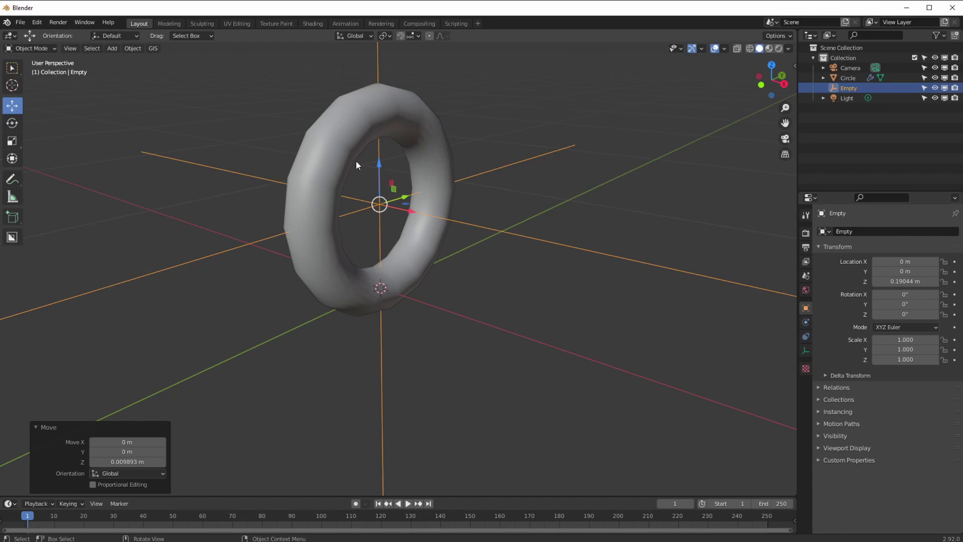
{"action": "key", "text": "Delete"}
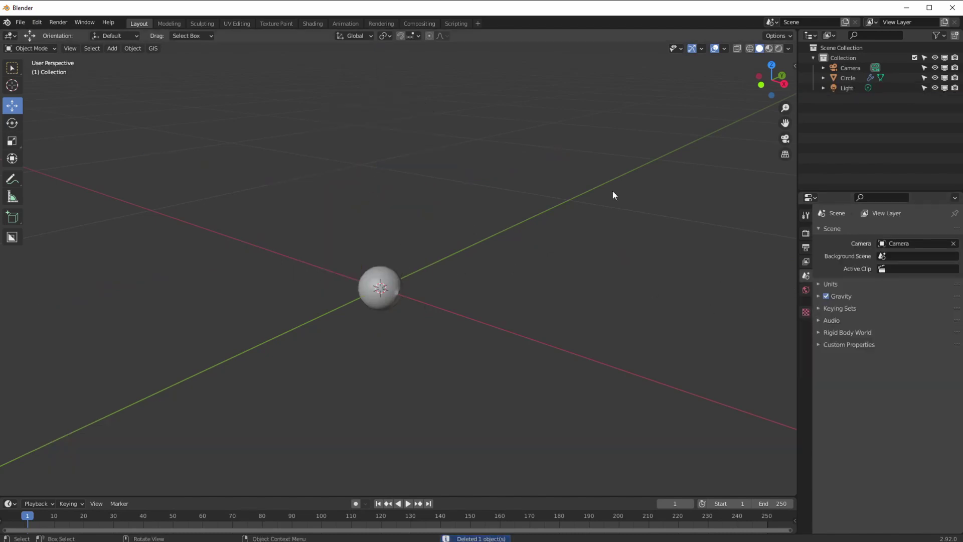
Put the circle in Edit Mode and move all its vertices up along Z by about 0.155 m
{"action": "left_click", "coordinate": [37, 48]}
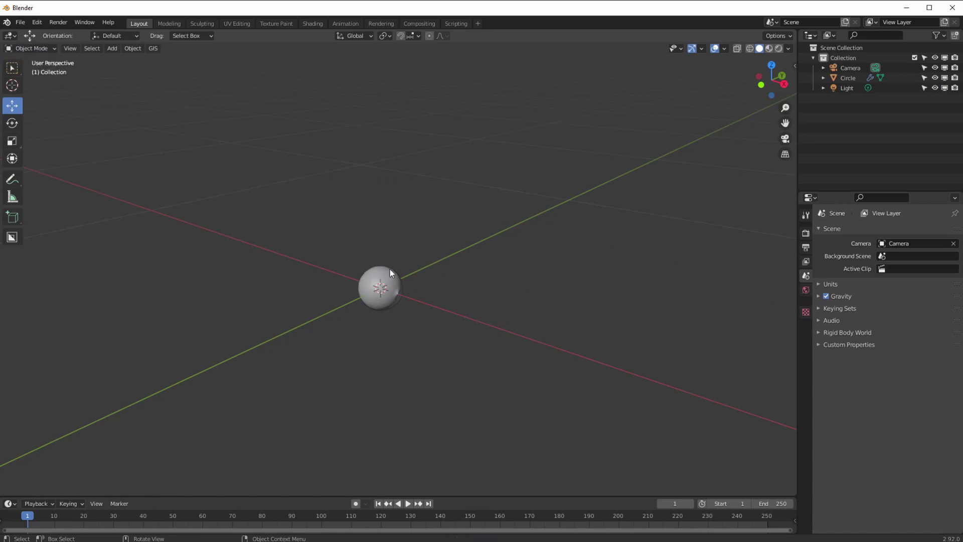
{"action": "left_click", "coordinate": [389, 269]}
{"action": "left_click", "coordinate": [48, 49]}
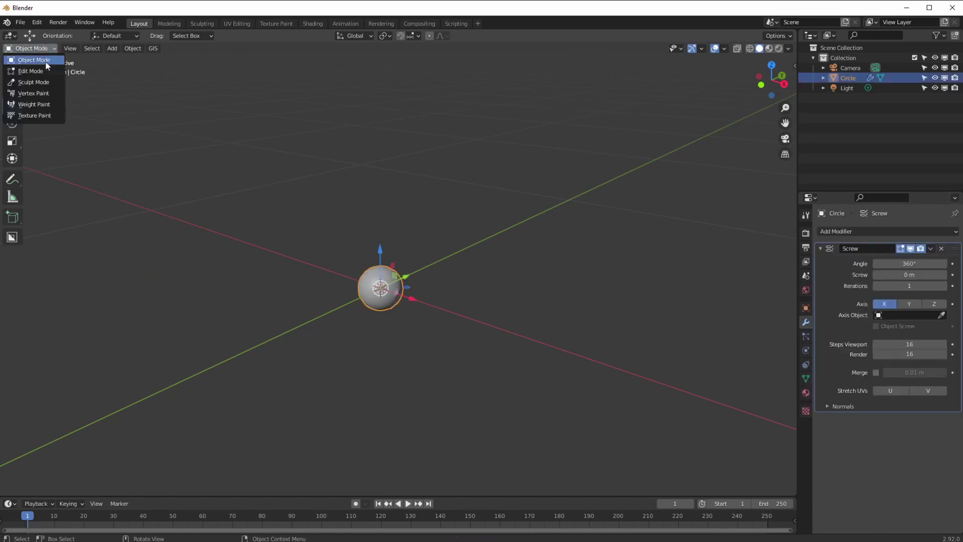
{"action": "left_click", "coordinate": [44, 71]}
{"action": "left_click_drag", "start_coordinate": [293, 186], "coordinate": [486, 477]}
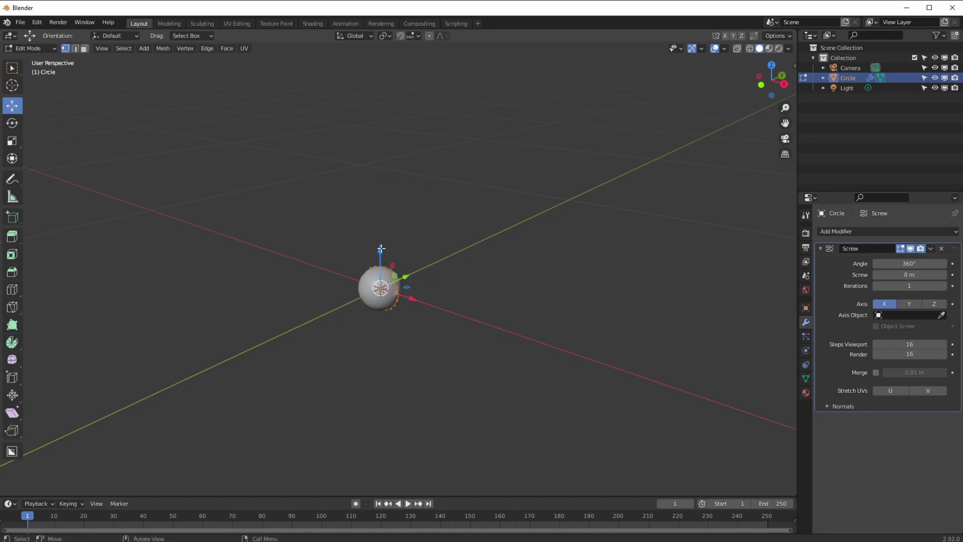
{"action": "left_click_drag", "start_coordinate": [380, 249], "coordinate": [371, 188]}
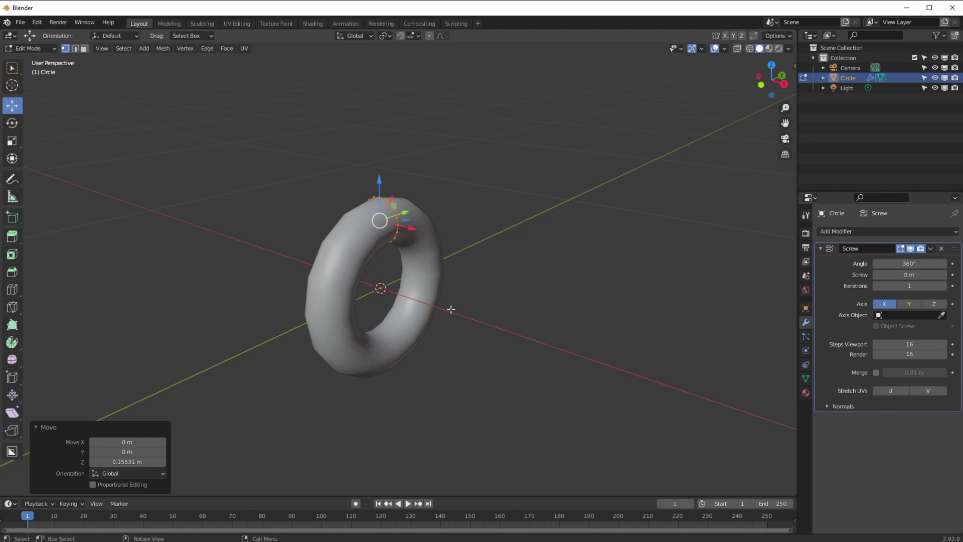
Move the circle's vertices along X away from the origin while trying the Screw axis on Y, X and Z
{"action": "left_click", "coordinate": [907, 304]}
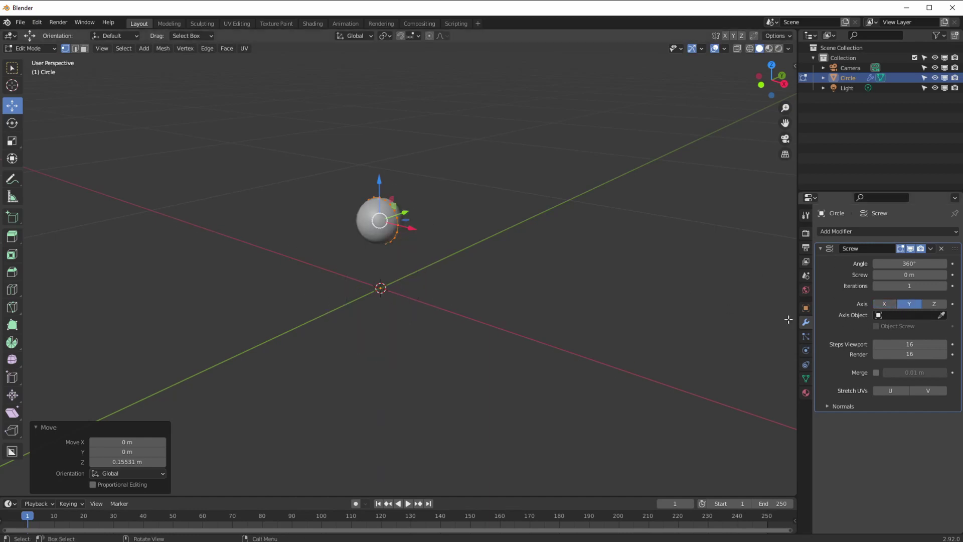
{"action": "left_click_drag", "start_coordinate": [411, 229], "coordinate": [454, 230]}
{"action": "left_click", "coordinate": [881, 304]}
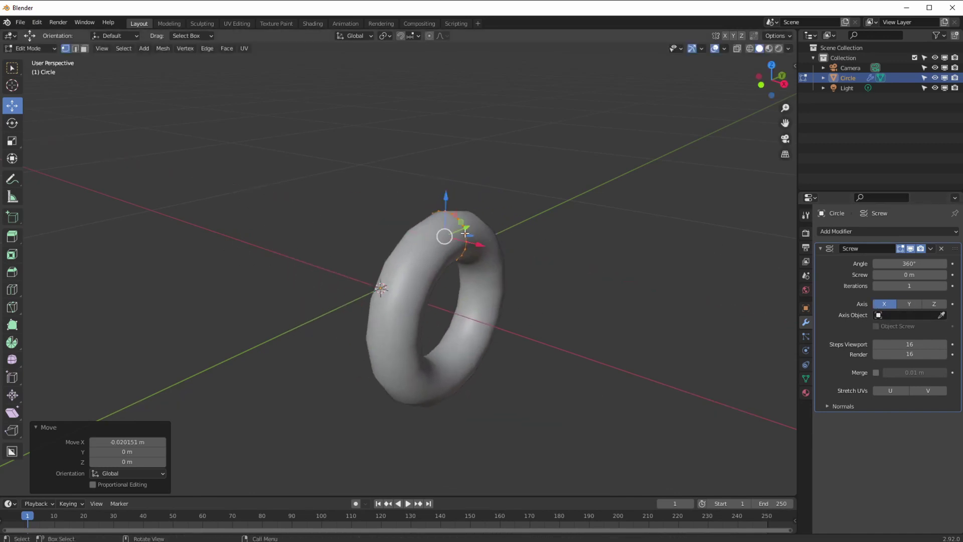
{"action": "left_click", "coordinate": [933, 303]}
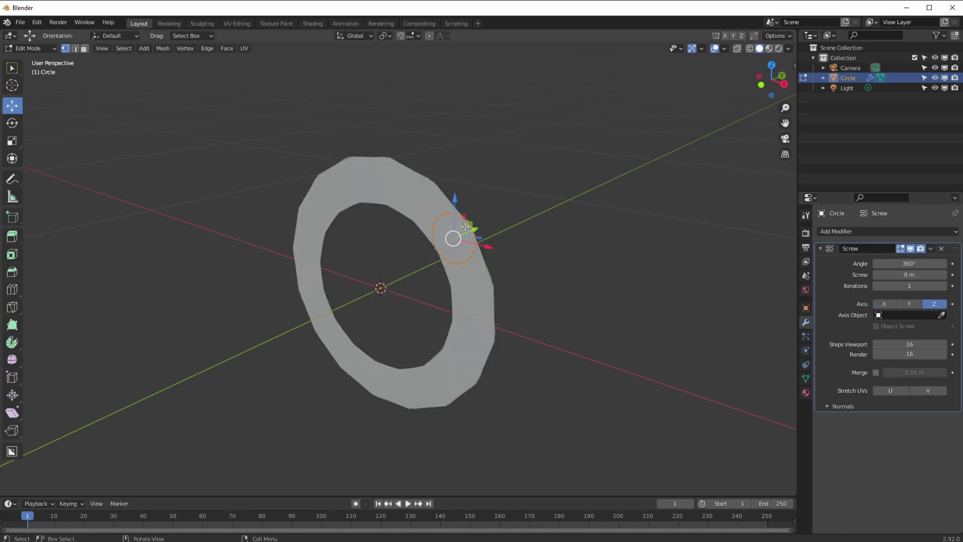
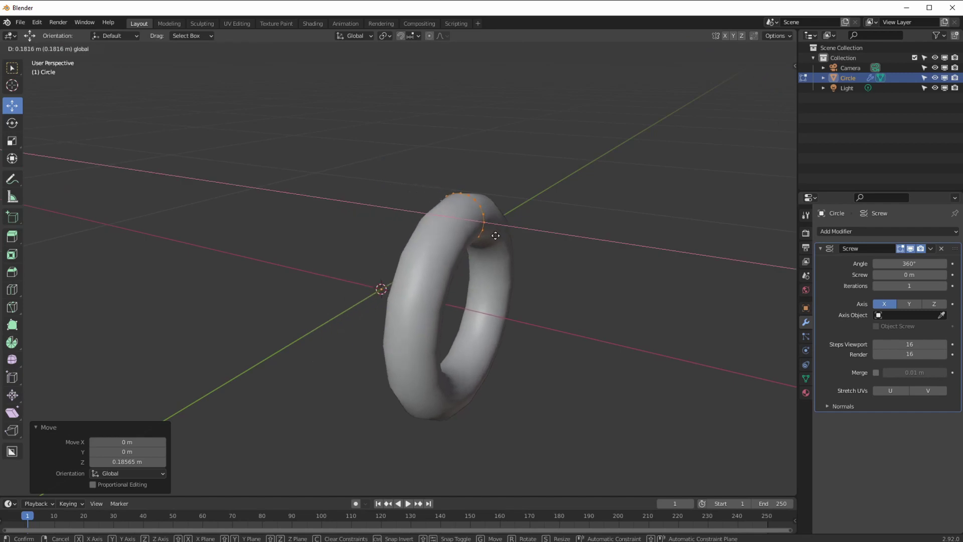
Move the circle's vertices down along Z by about 0.185 m and set the Screw axis to Y
{"action": "left_click_drag", "start_coordinate": [463, 178], "coordinate": [438, 266]}
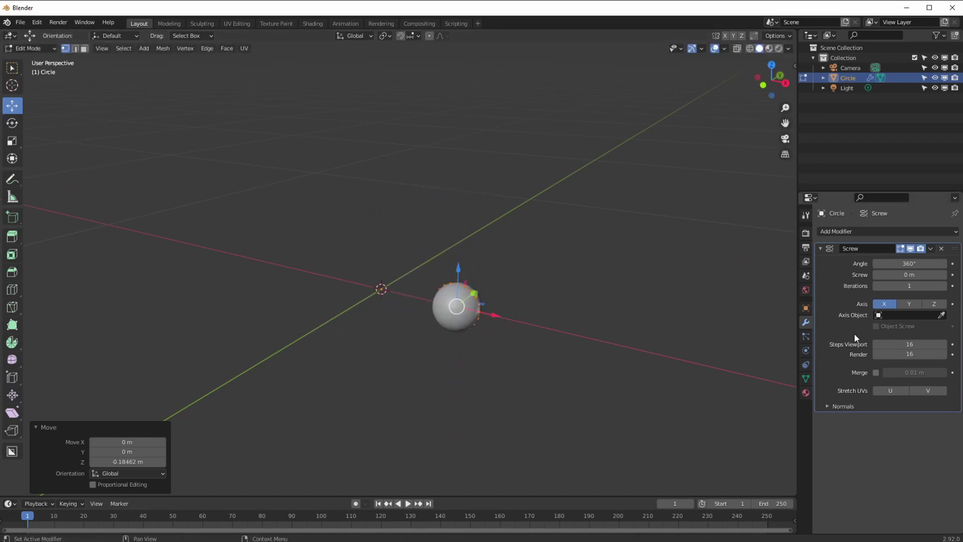
{"action": "left_click", "coordinate": [908, 303]}
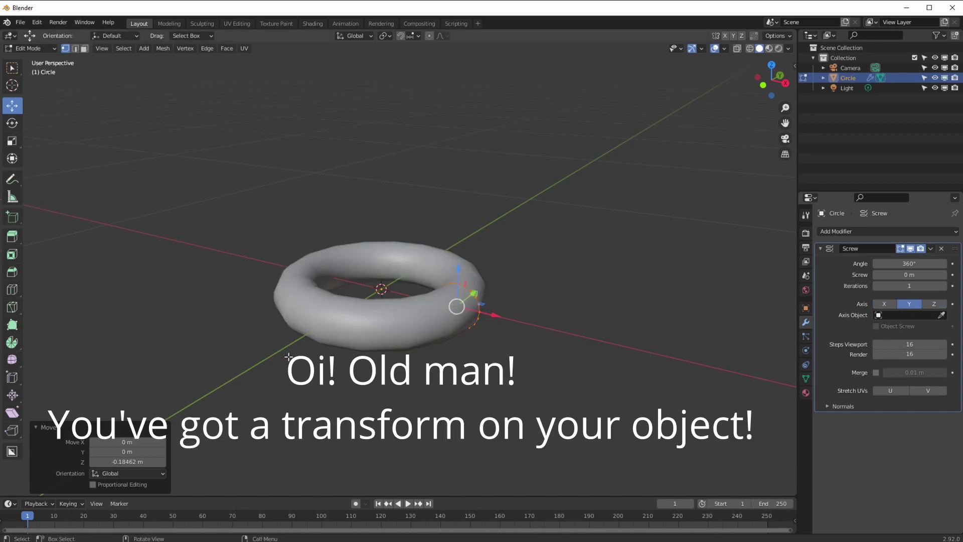
{"action": "mouse_move", "coordinate": [270, 360]}
{"action": "middle_mouse_down"}
{"action": "mouse_move", "coordinate": [291, 353]}
{"action": "mouse_move", "coordinate": [272, 337]}
{"action": "mouse_move", "coordinate": [294, 350]}
{"action": "mouse_move", "coordinate": [268, 356]}
{"action": "mouse_move", "coordinate": [287, 369]}
{"action": "middle_mouse_up"}
{"action": "scroll", "coordinate": [286, 368], "scroll_direction": "up", "scroll_amount": 1}
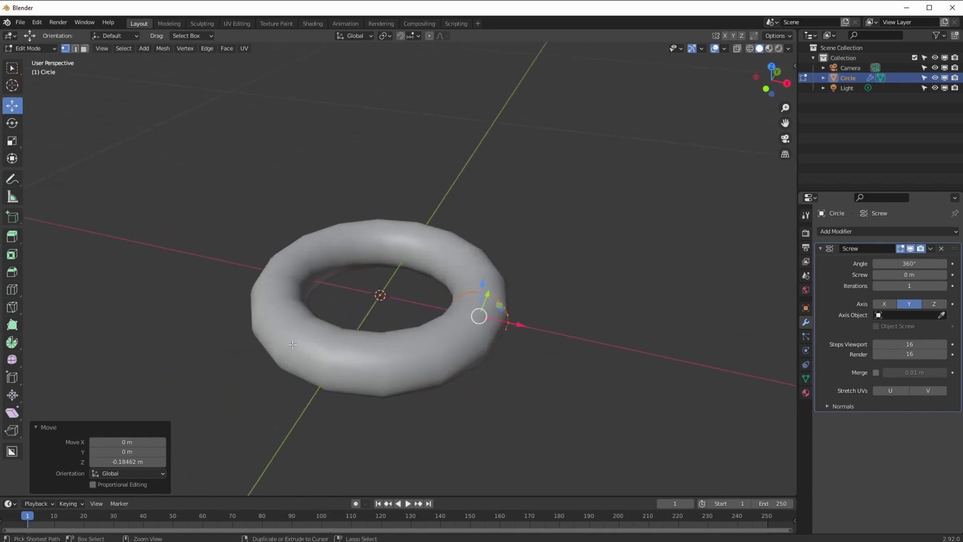
{"action": "middle_click_drag", "start_coordinate": [437, 353], "coordinate": [396, 361]}
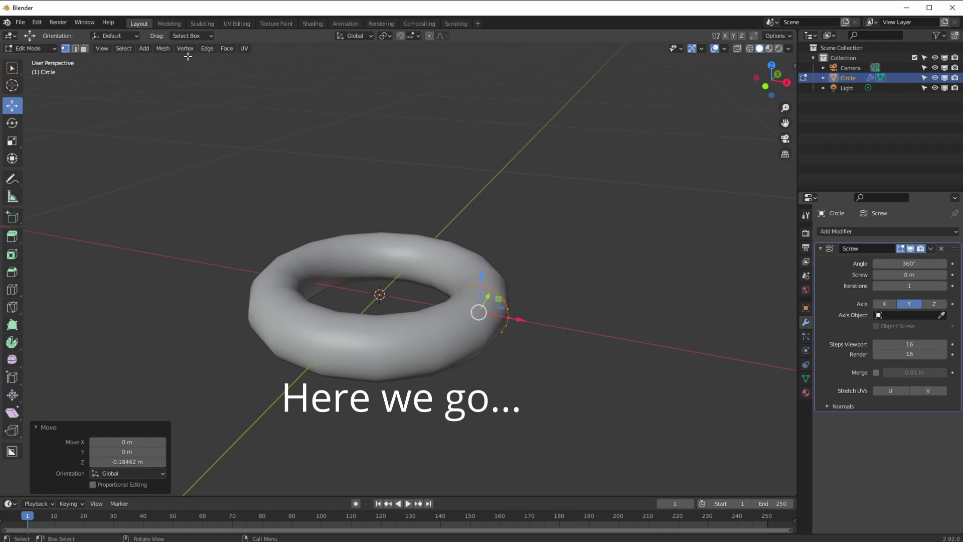
Return to Object Mode, show the circle's transform values, and apply its rotation and scale
{"action": "left_click", "coordinate": [30, 49]}
{"action": "left_click", "coordinate": [27, 59]}
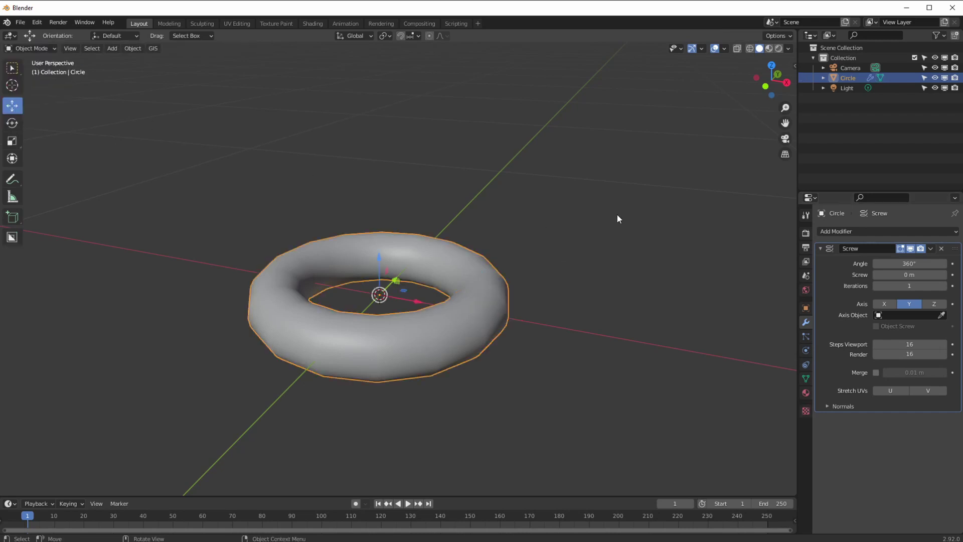
{"action": "key", "text": "n"}
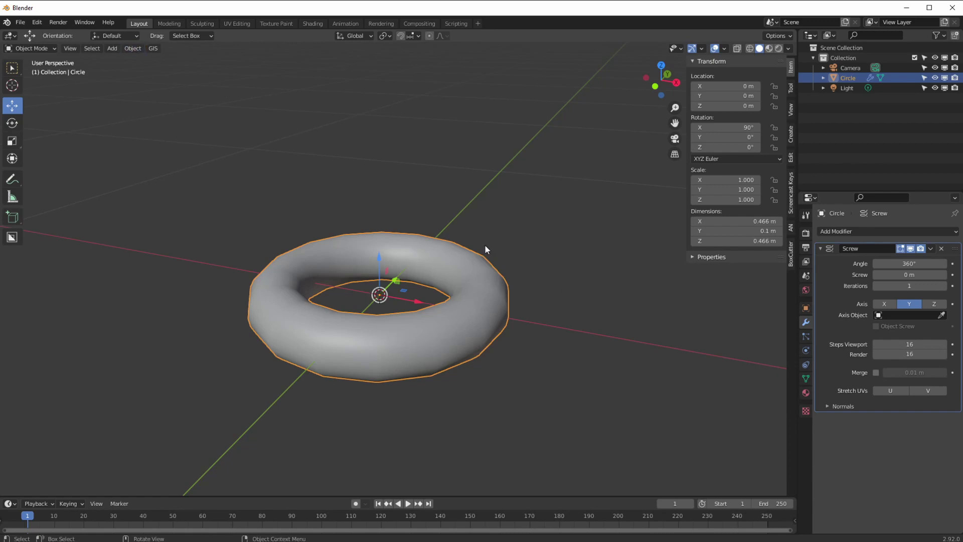
{"action": "left_click", "coordinate": [129, 50]}
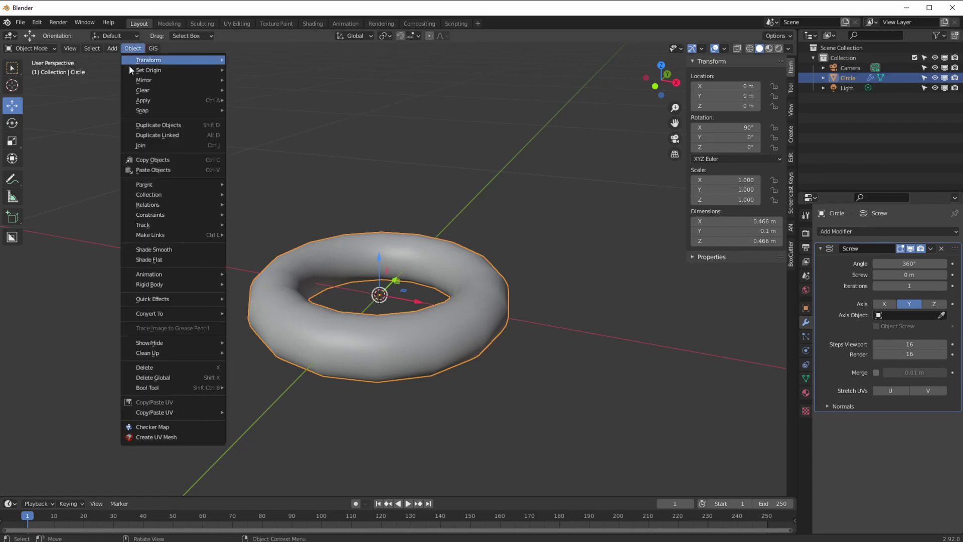
{"action": "mouse_move", "coordinate": [143, 101]}
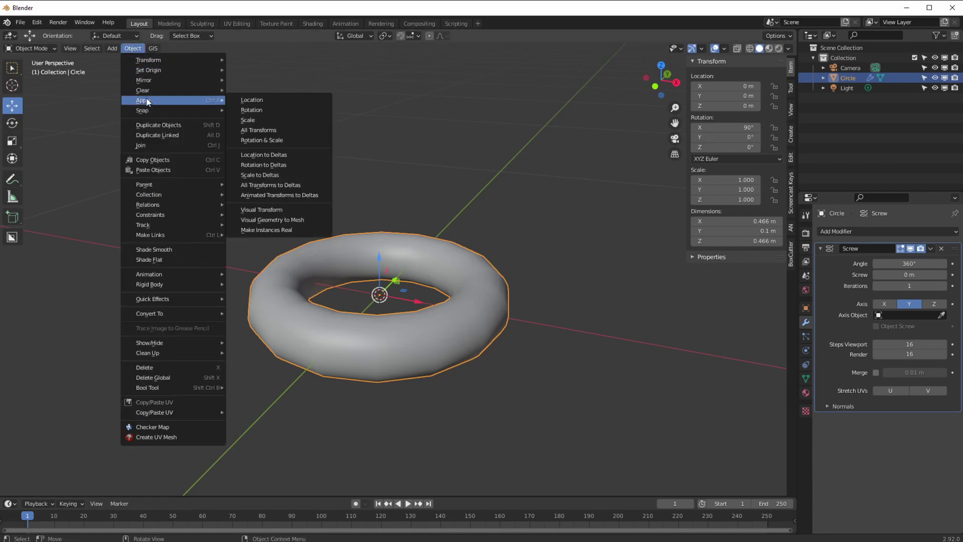
{"action": "left_click", "coordinate": [249, 140]}
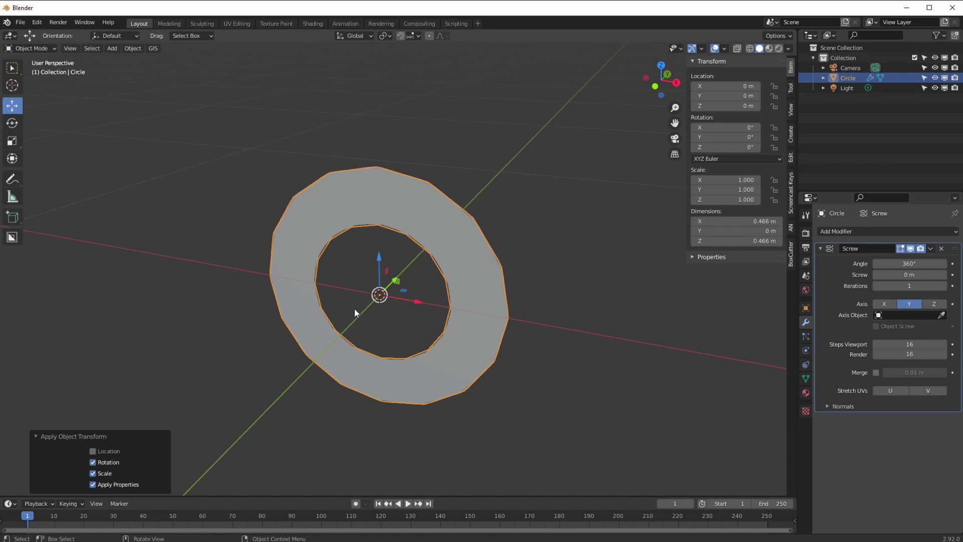
Try the Screw modifier's axis on X and set it to Z so the circle revolves around the vertical axis
{"action": "left_click", "coordinate": [886, 303]}
{"action": "left_click", "coordinate": [933, 304]}
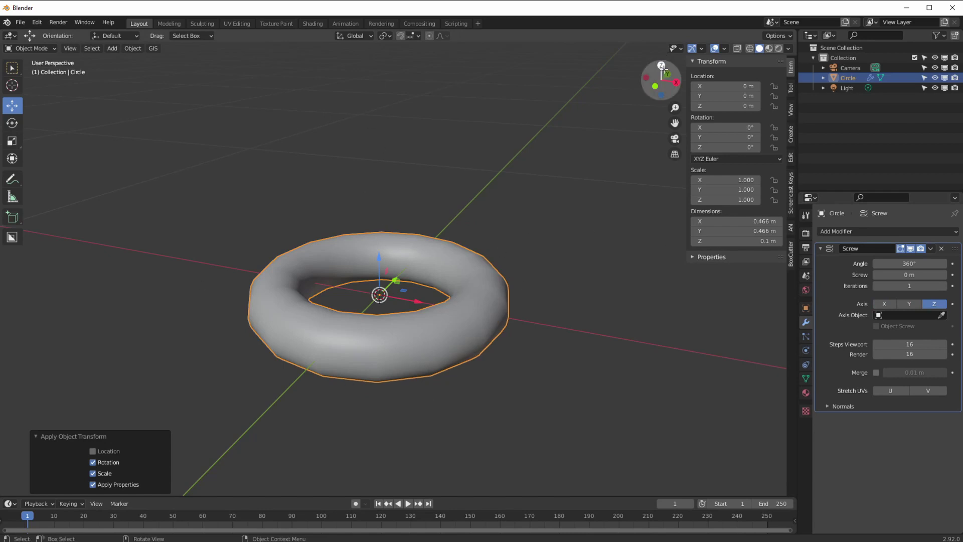
{"action": "middle_click_drag", "start_coordinate": [449, 368], "coordinate": [348, 383]}
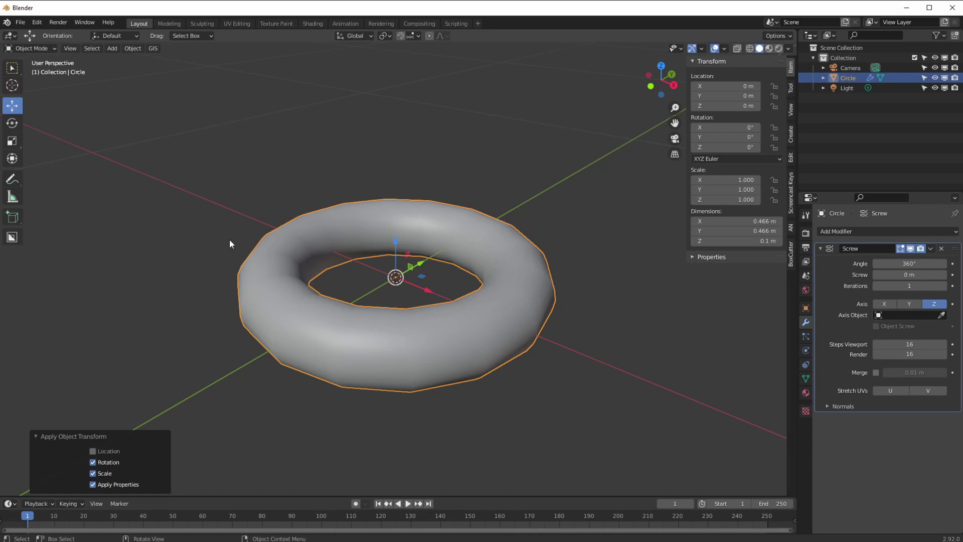
{"action": "scroll", "coordinate": [210, 268], "scroll_direction": "down", "scroll_amount": 2}
{"action": "middle_click_drag", "start_coordinate": [211, 268], "coordinate": [282, 329]}
{"action": "scroll", "coordinate": [281, 329], "scroll_direction": "up", "scroll_amount": 2}
{"action": "middle_click_drag", "start_coordinate": [249, 296], "coordinate": [255, 321]}
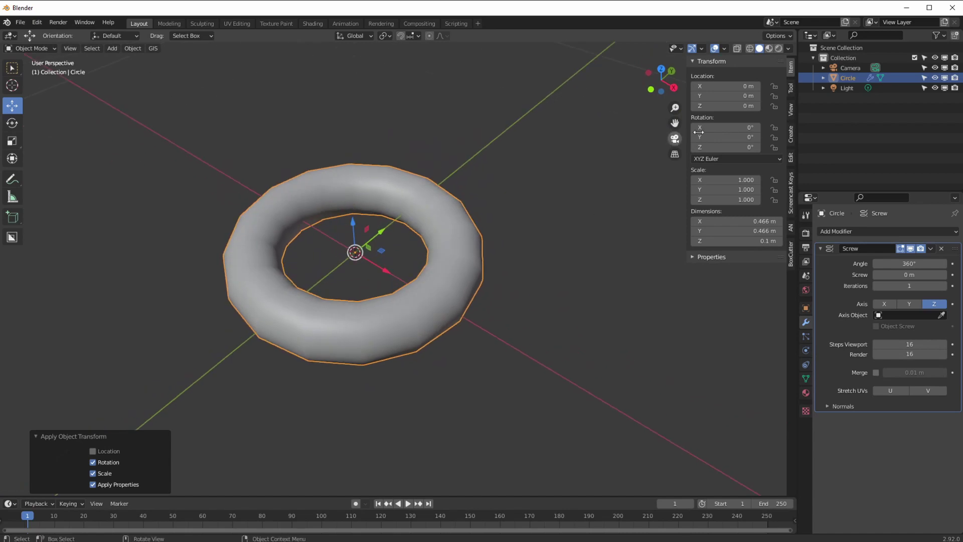
Turn on the wireframe overlay in the viewport to show the ring's segments
{"action": "left_click", "coordinate": [723, 50]}
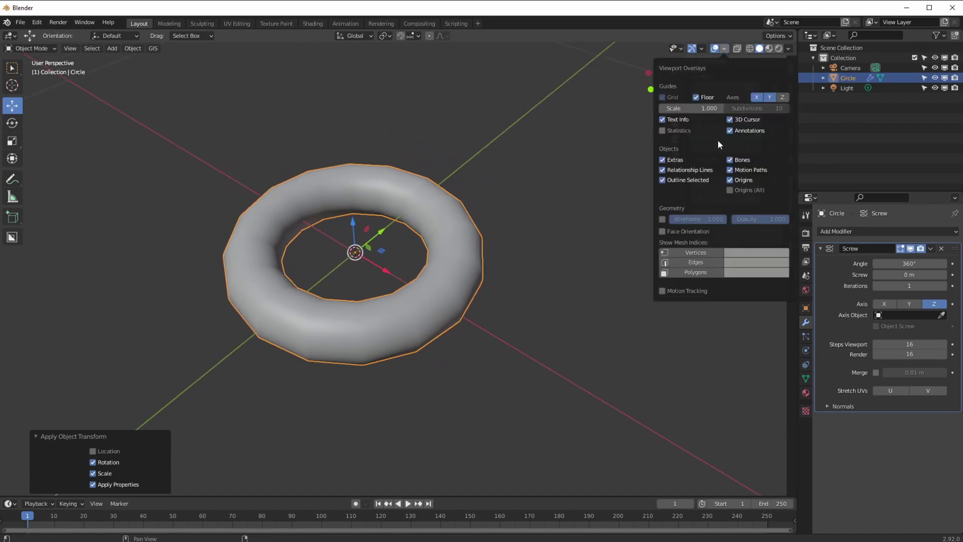
{"action": "left_click", "coordinate": [660, 221]}
{"action": "middle_click_drag", "start_coordinate": [372, 316], "coordinate": [397, 321]}
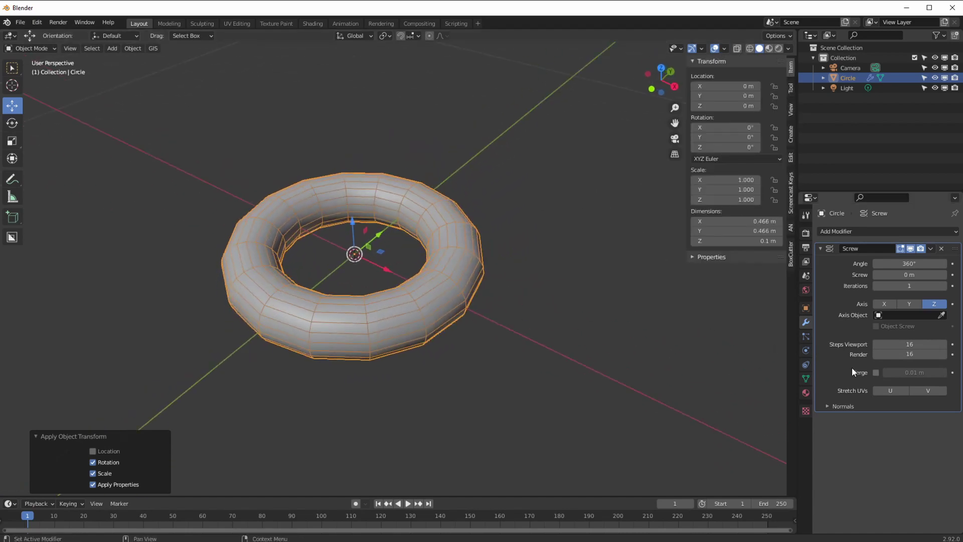
Try a Screw modifier viewport step count of 103, and set it to 32
{"action": "left_click_drag", "start_coordinate": [893, 345], "coordinate": [944, 343]}
{"action": "left_click", "coordinate": [904, 348]}
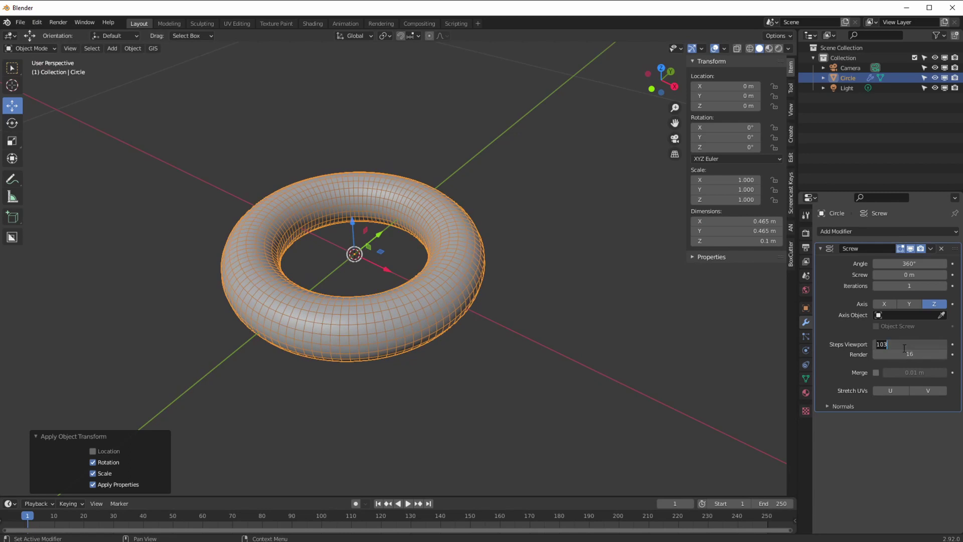
{"action": "type", "text": "32"}
{"action": "key", "text": "Return"}
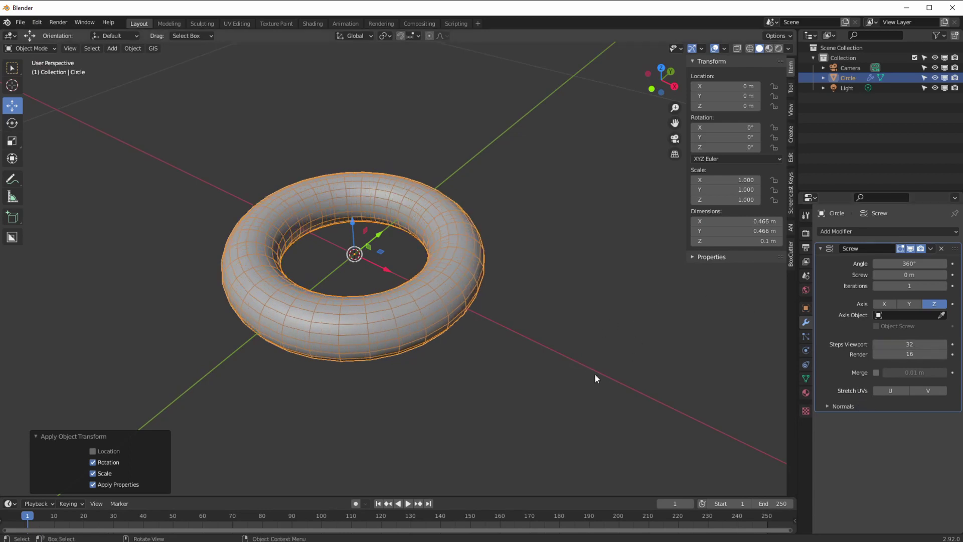
Set the Screw modifier's render steps to 64
{"action": "left_click", "coordinate": [895, 354]}
{"action": "type", "text": "64"}
{"action": "key", "text": "Return"}
Set the Screw modifier's viewport steps to 16 and render the ring as an image
{"action": "scroll", "coordinate": [402, 340], "scroll_direction": "up", "scroll_amount": 2}
{"action": "mouse_move", "coordinate": [402, 341]}
{"action": "middle_mouse_down"}
{"action": "mouse_move", "coordinate": [398, 359]}
{"action": "mouse_move", "coordinate": [394, 315]}
{"action": "mouse_move", "coordinate": [396, 351]}
{"action": "middle_mouse_up"}
{"action": "left_click", "coordinate": [899, 345]}
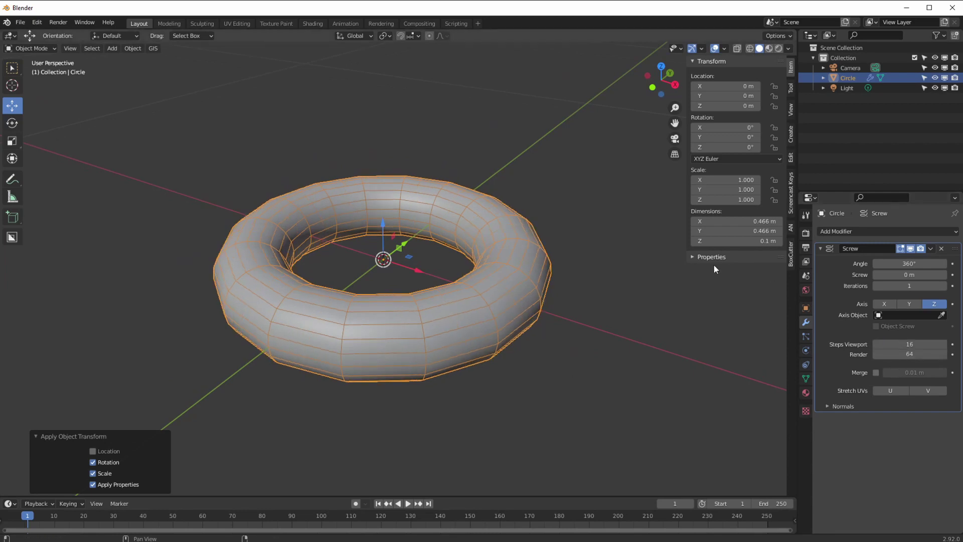
{"action": "left_click", "coordinate": [392, 356]}
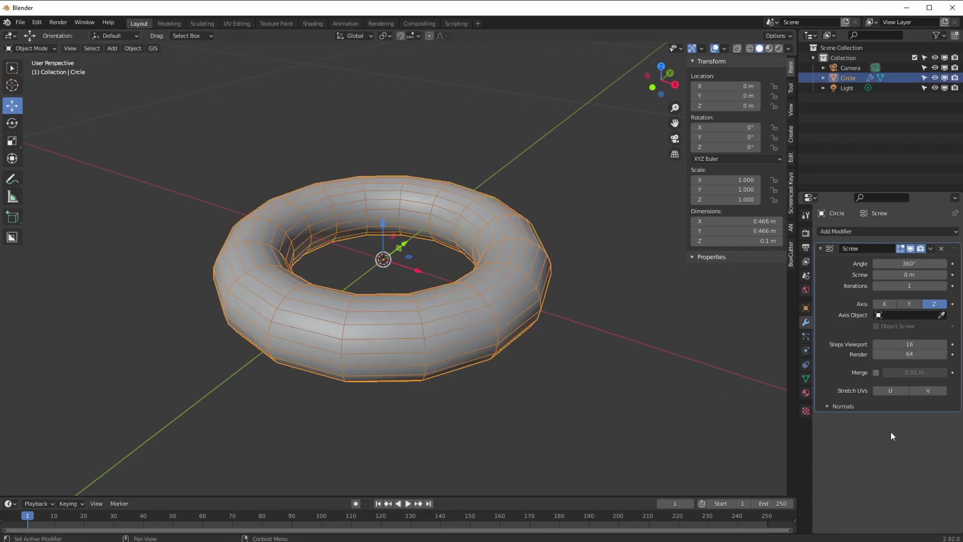
{"action": "key", "text": "F12"}
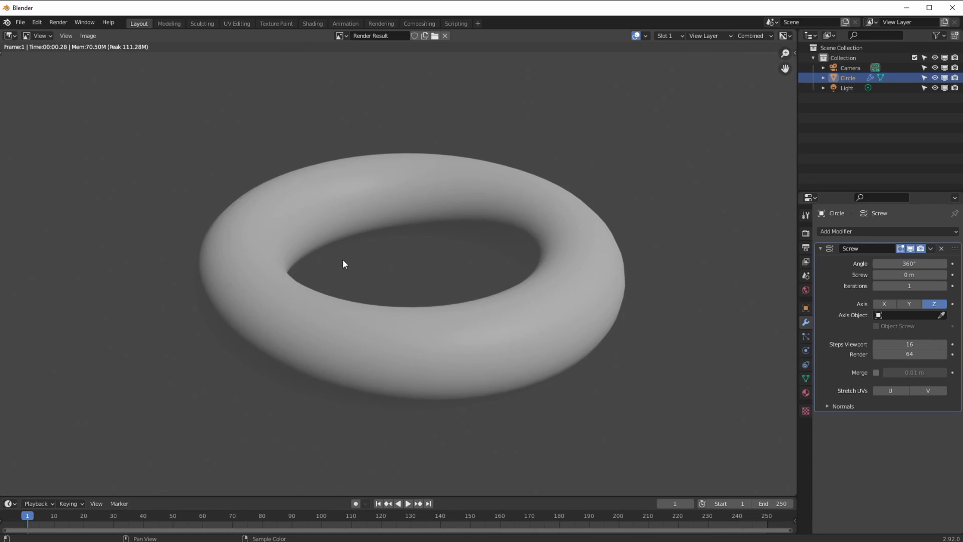
Close the rendered image, inspect the ring from the front and in perspective, and delete it
{"action": "key", "text": "Escape"}
{"action": "key", "text": "KP_1"}
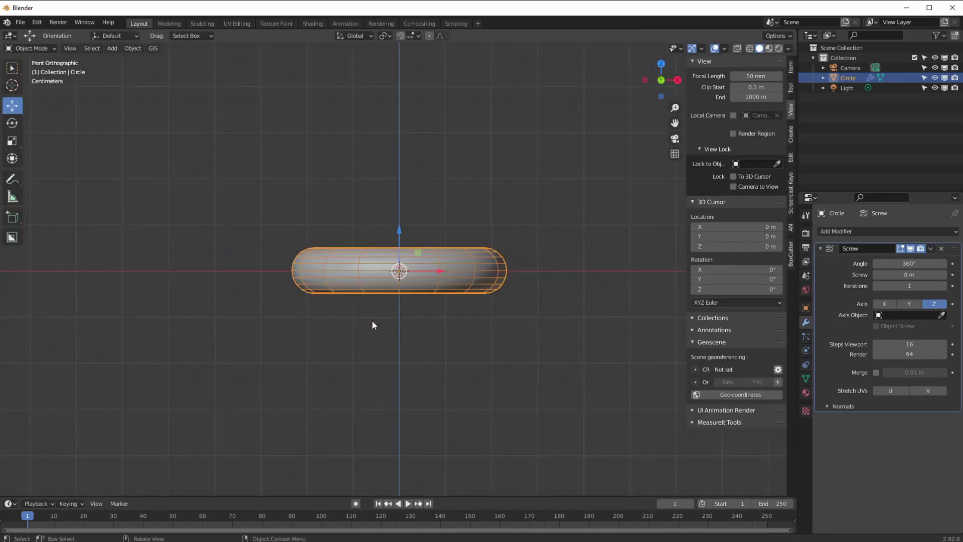
{"action": "scroll", "coordinate": [396, 263], "scroll_direction": "up", "scroll_amount": 5}
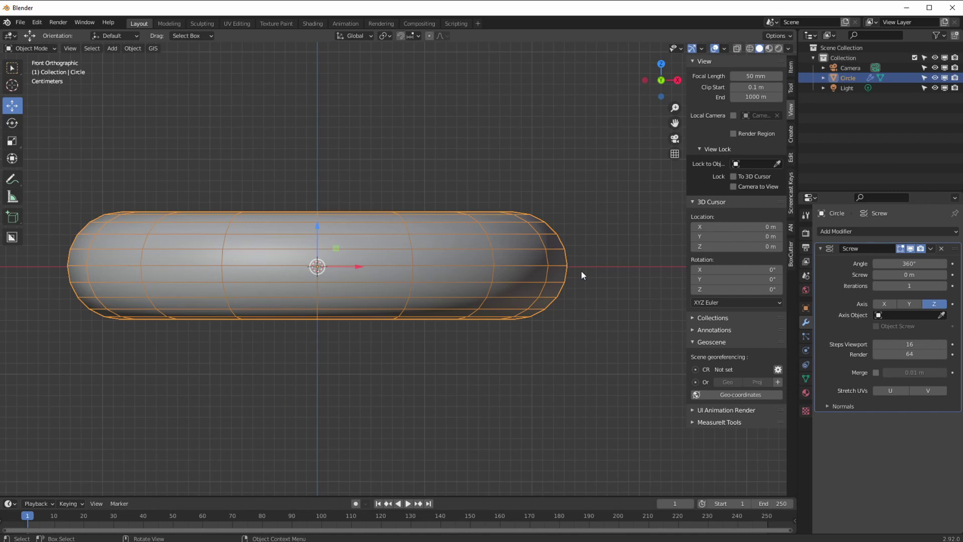
{"action": "scroll", "coordinate": [377, 302], "scroll_direction": "down", "scroll_amount": 3}
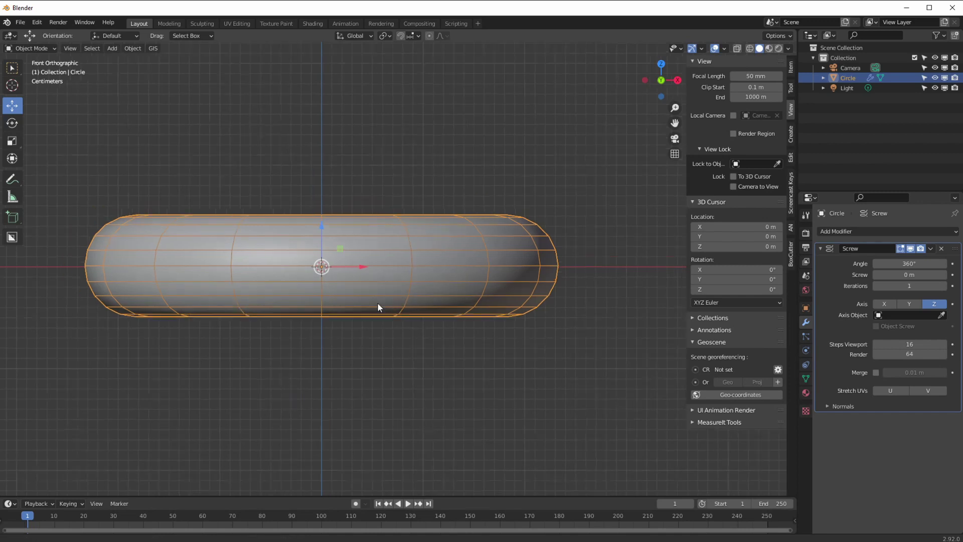
{"action": "middle_click_drag", "start_coordinate": [496, 281], "coordinate": [504, 242]}
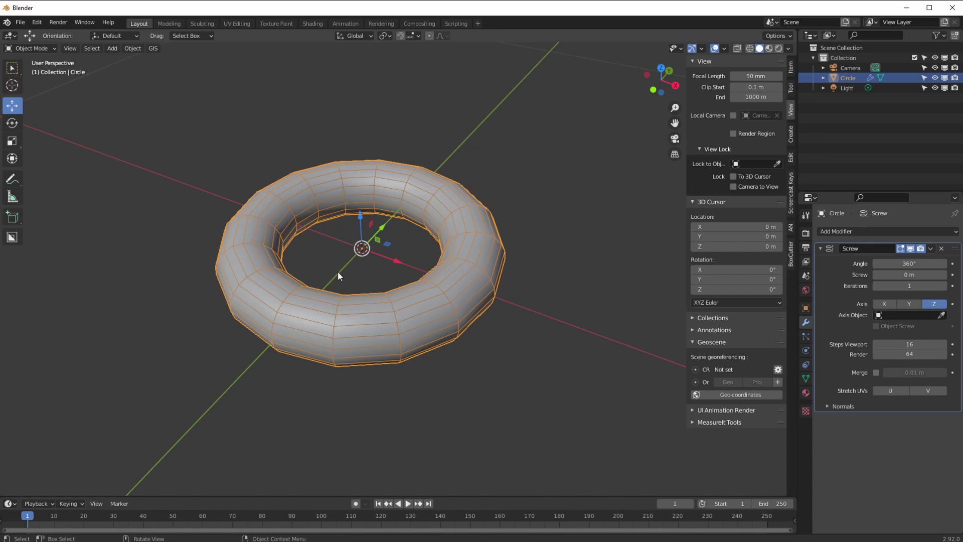
{"action": "key", "text": "Delete"}
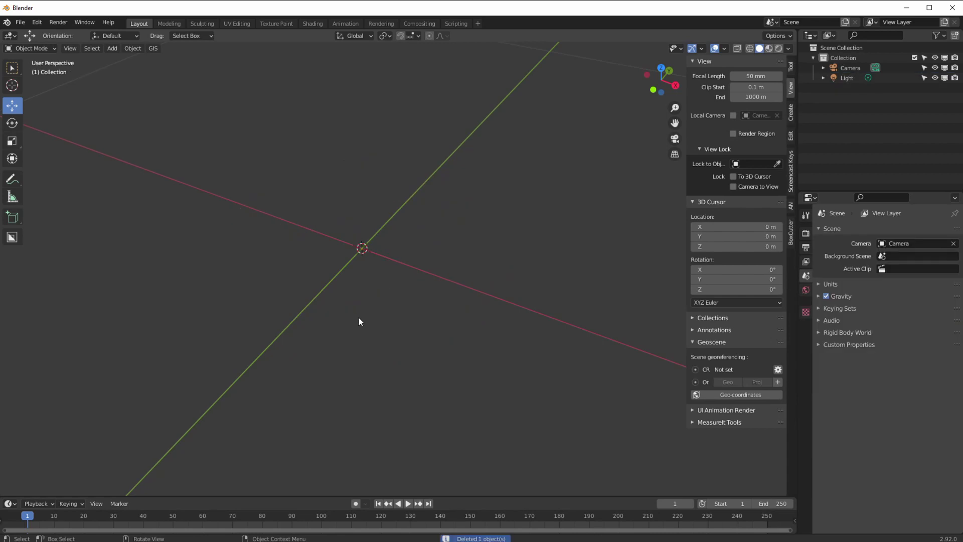
Switch to the front view and add a single-vertex mesh object at the origin
{"action": "key", "text": "KP_1"}
{"action": "scroll", "coordinate": [321, 326], "scroll_direction": "down", "scroll_amount": 3}
{"action": "scroll", "coordinate": [452, 262], "scroll_direction": "up", "scroll_amount": 1}
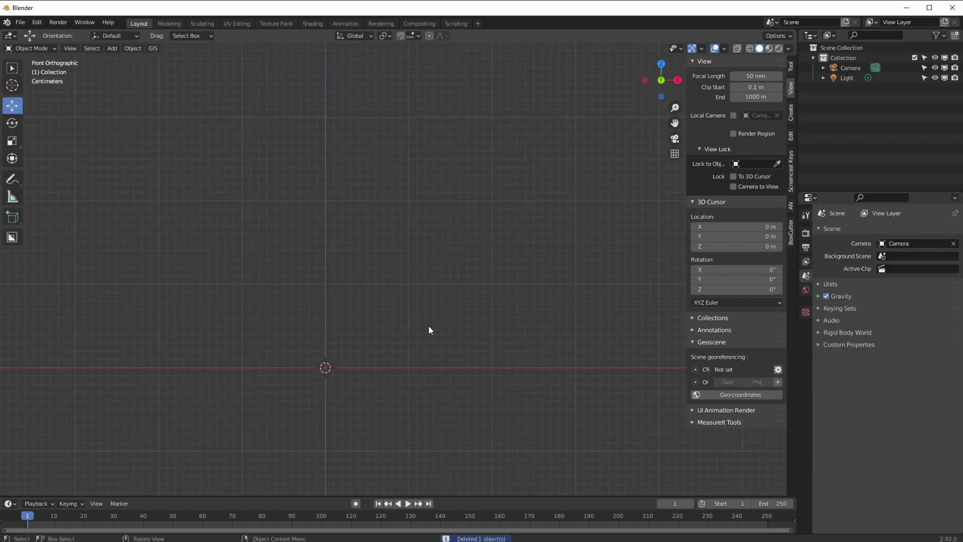
{"action": "scroll", "coordinate": [371, 325], "scroll_direction": "down", "scroll_amount": 1}
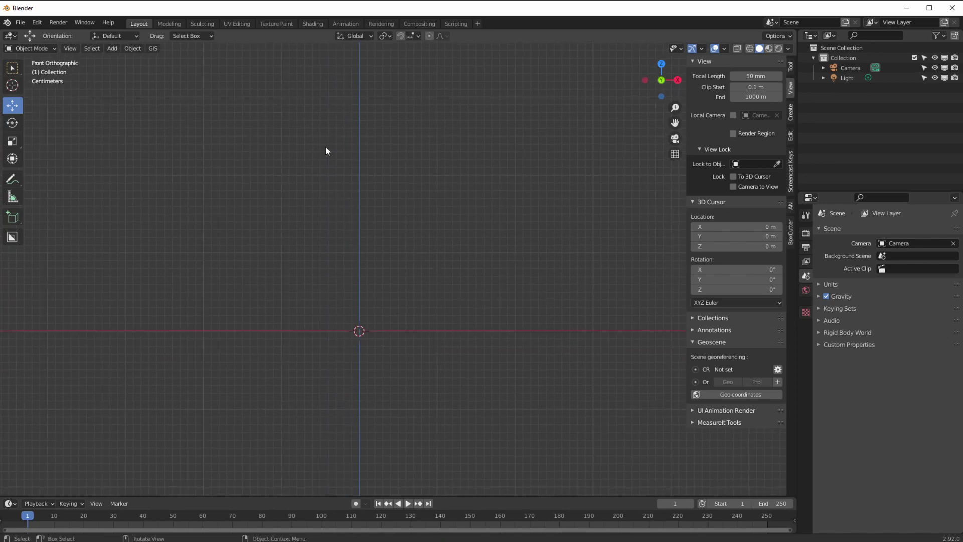
{"action": "left_click", "coordinate": [110, 50]}
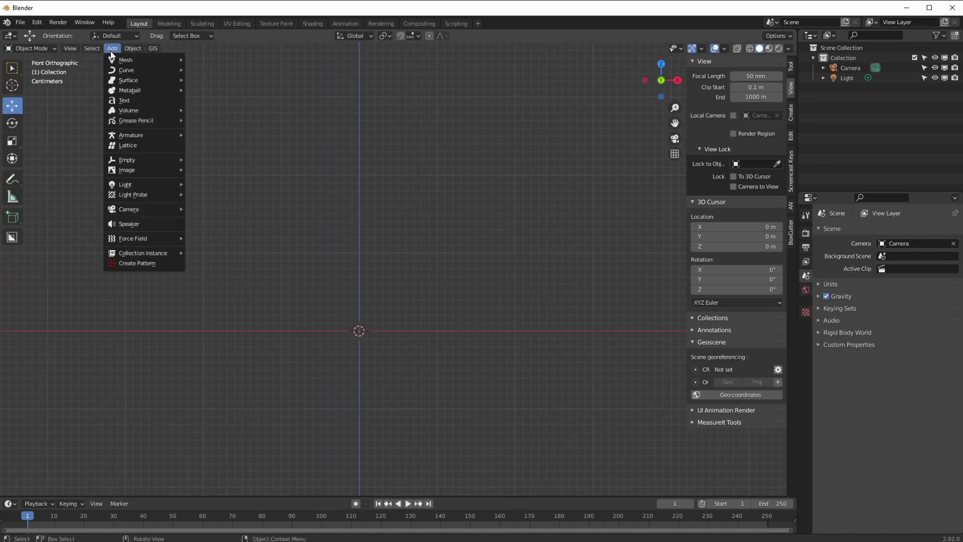
{"action": "mouse_move", "coordinate": [112, 65]}
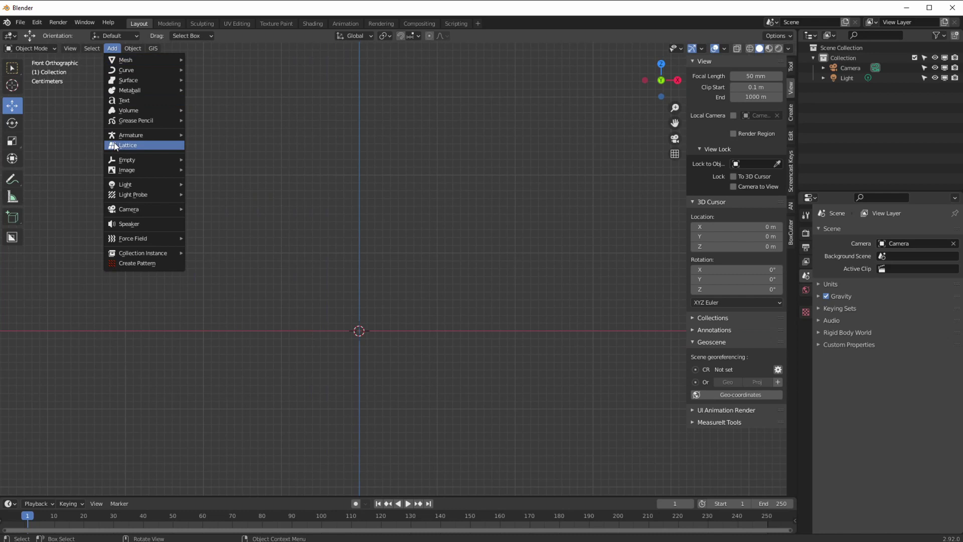
{"action": "mouse_move", "coordinate": [211, 214]}
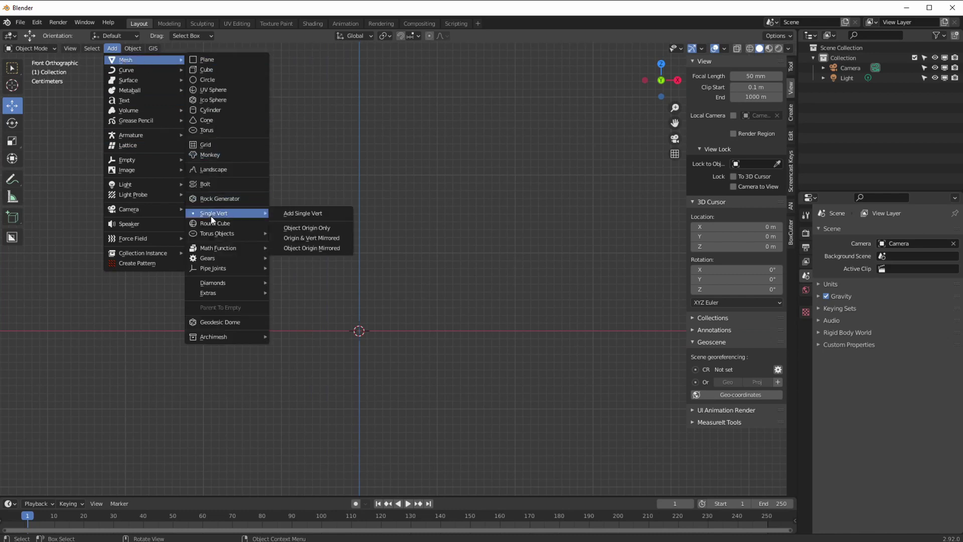
{"action": "left_click", "coordinate": [293, 215]}
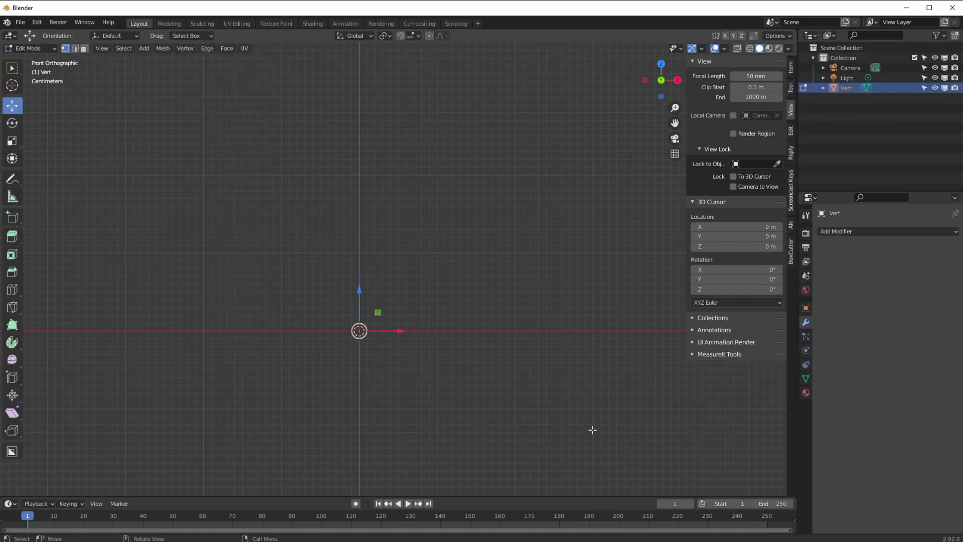
Raise the vertex about 0.011 m along Z and extrude the bottle profile's inner floor, angled corner, wall and inward-sloping shoulder
{"action": "mouse_move", "coordinate": [359, 292]}
{"action": "left_mouse_down"}
{"action": "mouse_move", "coordinate": [357, 262]}
{"action": "mouse_move", "coordinate": [357, 290]}
{"action": "left_mouse_up"}
{"action": "key", "text": "e"}
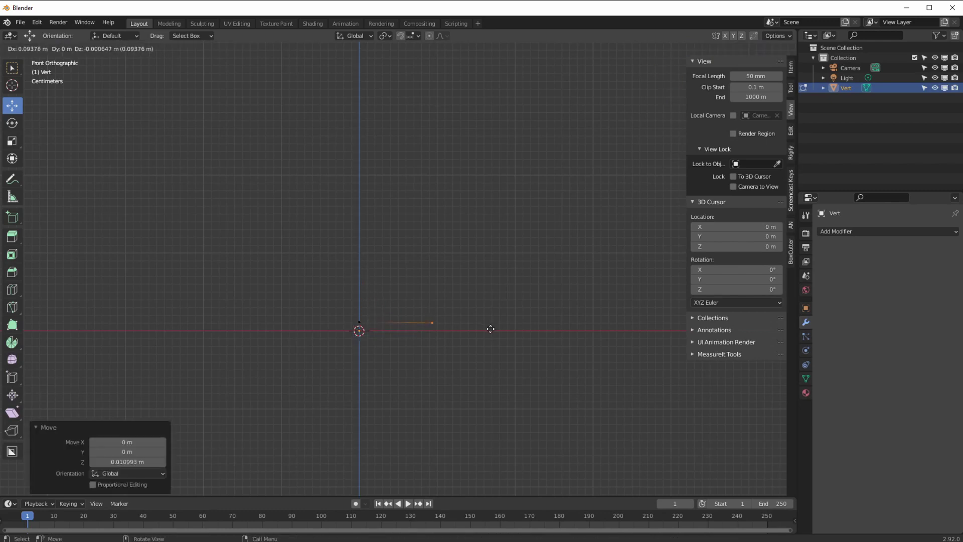
{"action": "left_click", "coordinate": [486, 329]}
{"action": "key", "text": "e"}
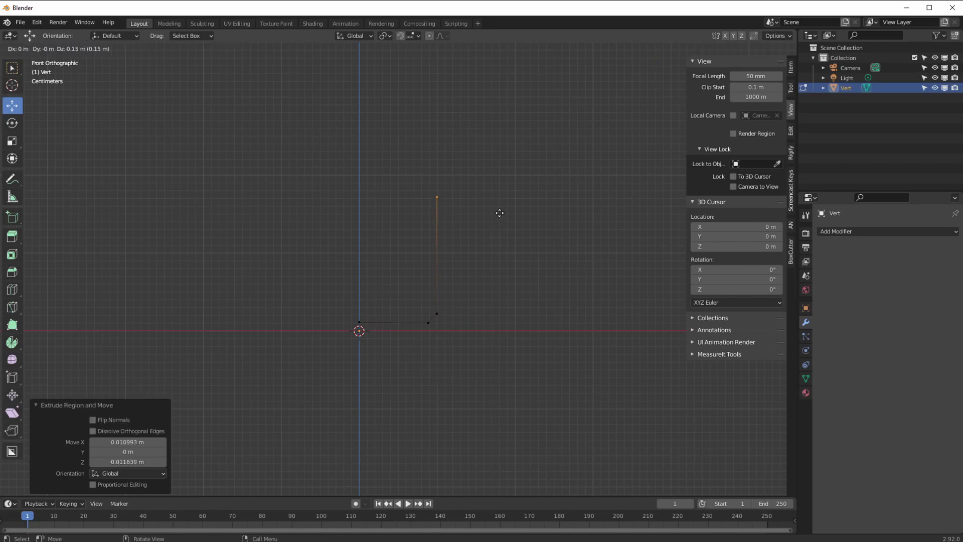
{"action": "left_click", "coordinate": [499, 160]}
{"action": "key", "text": "e"}
{"action": "left_click", "coordinate": [441, 132]}
Extrude the profile across the rim, down the outer shoulder and wall, around the lower corner, and about 0.095 m along X to the central axis
{"action": "key", "text": "e"}
{"action": "left_click", "coordinate": [447, 129]}
{"action": "key", "text": "e"}
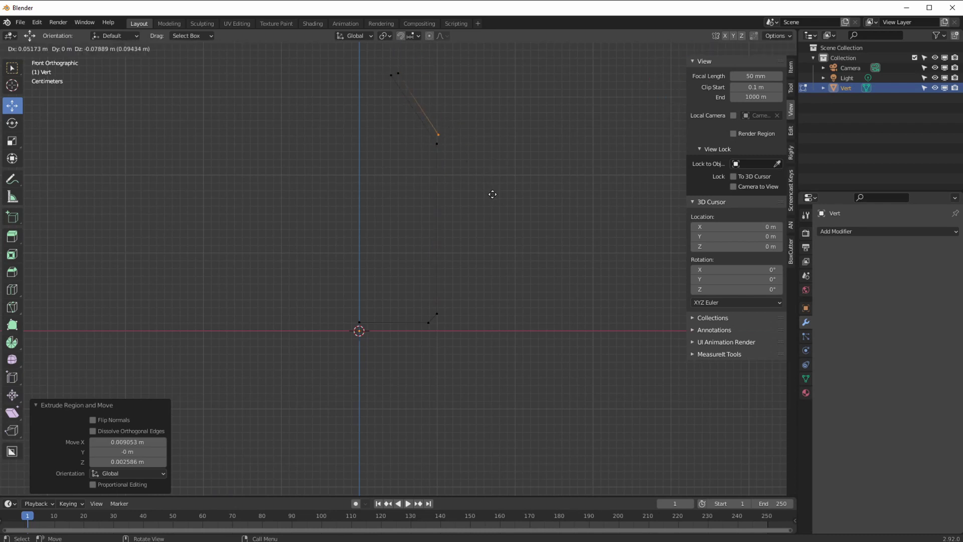
{"action": "left_click", "coordinate": [495, 201]}
{"action": "key", "text": "e"}
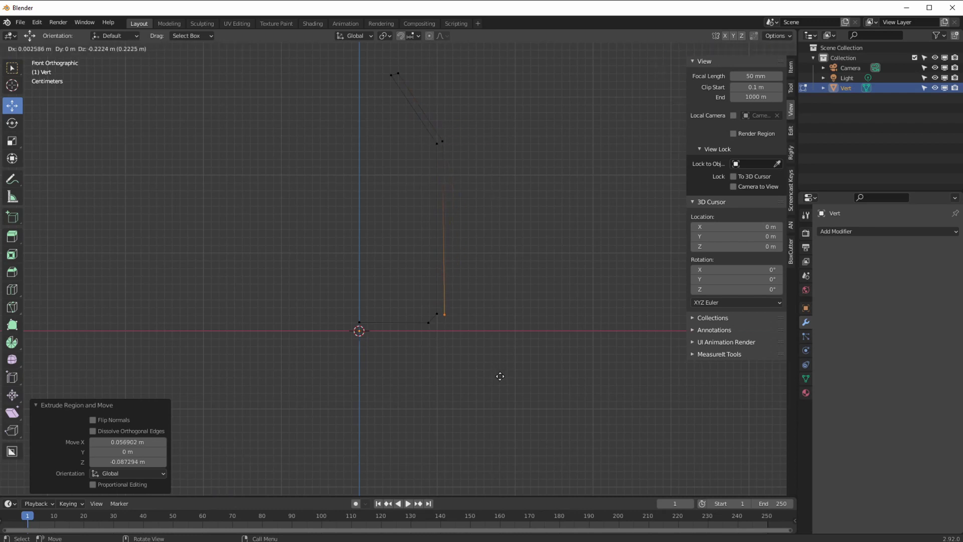
{"action": "left_click", "coordinate": [500, 379]}
{"action": "key", "text": "e"}
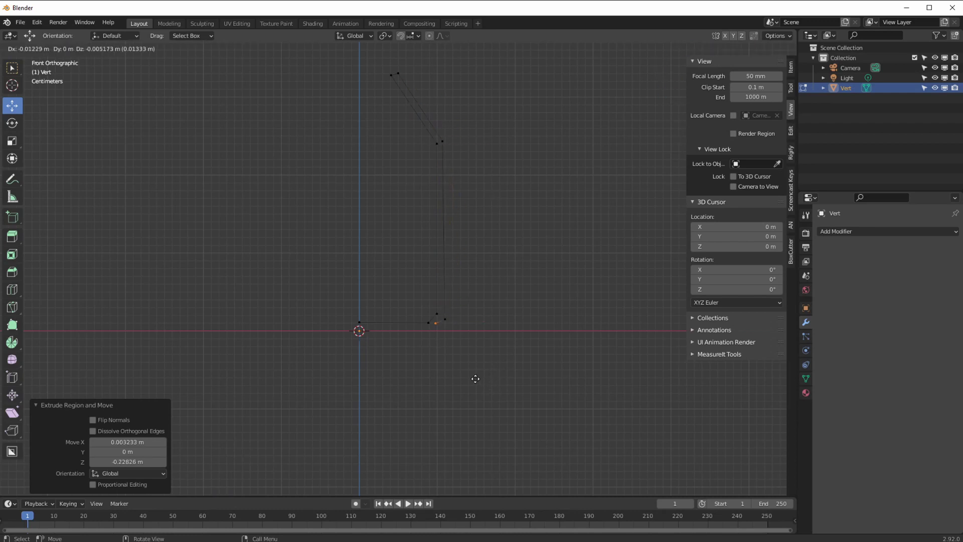
{"action": "left_click", "coordinate": [473, 384]}
{"action": "key", "text": "e"}
{"action": "key", "text": "x"}
{"action": "left_click", "coordinate": [398, 386]}
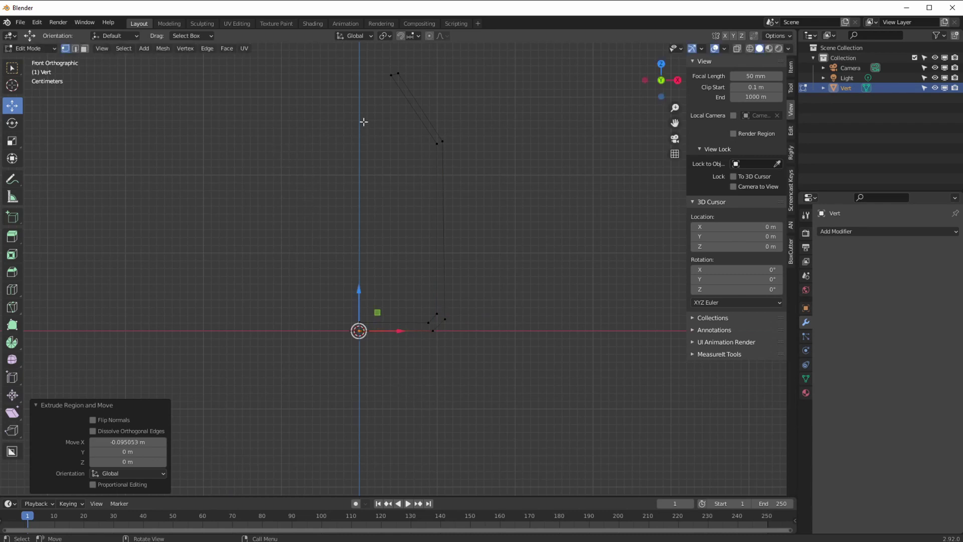
Return to Object Mode and add a Screw modifier to the profile to revolve it into a bottle
{"action": "middle_click_drag", "start_coordinate": [307, 286], "coordinate": [301, 343], "text": "ctrl"}
{"action": "left_click", "coordinate": [30, 48]}
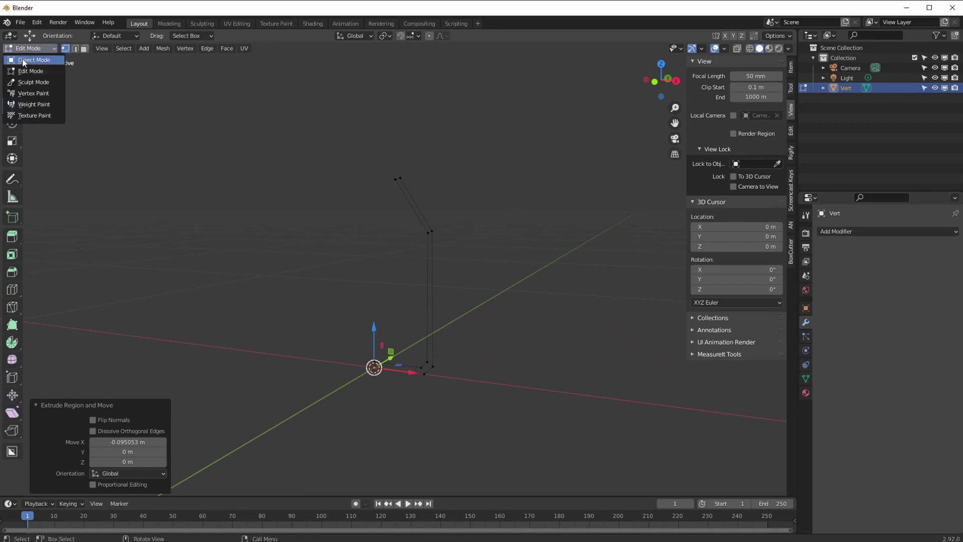
{"action": "left_click", "coordinate": [27, 60]}
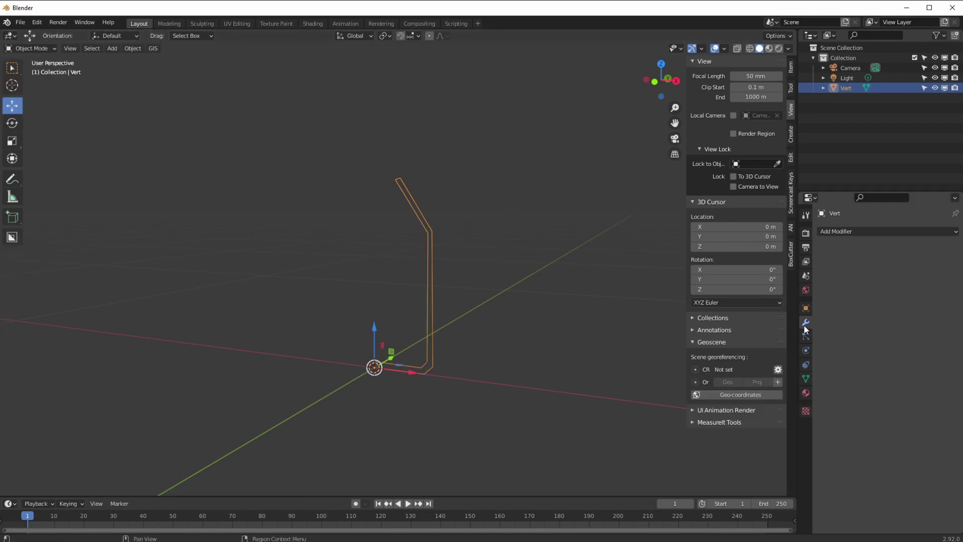
{"action": "left_click", "coordinate": [827, 231]}
{"action": "left_click", "coordinate": [755, 380]}
{"action": "middle_click_drag", "start_coordinate": [441, 426], "coordinate": [417, 385]}
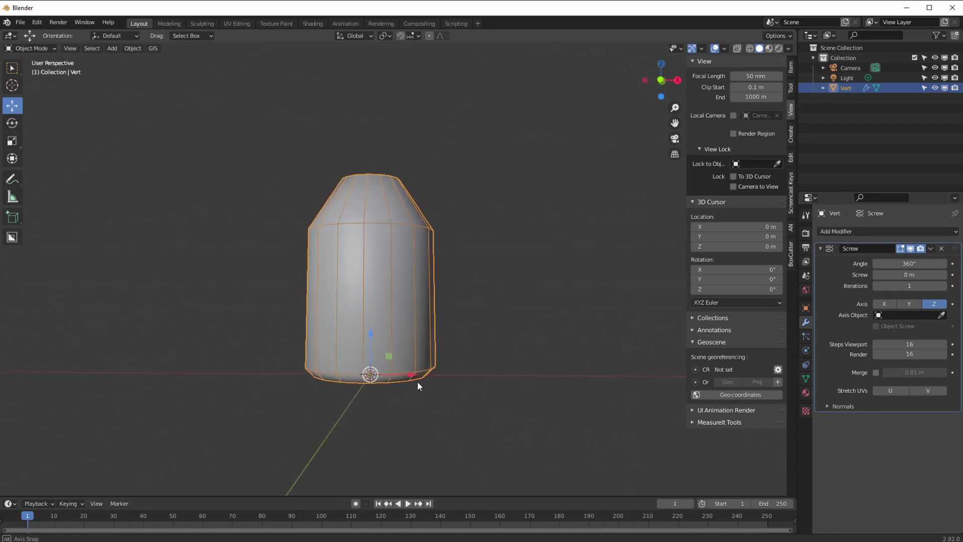
In Edit Mode, bevel the vertex at the profile's outer shoulder with 2 segments
{"action": "left_click", "coordinate": [46, 49]}
{"action": "left_click", "coordinate": [30, 71]}
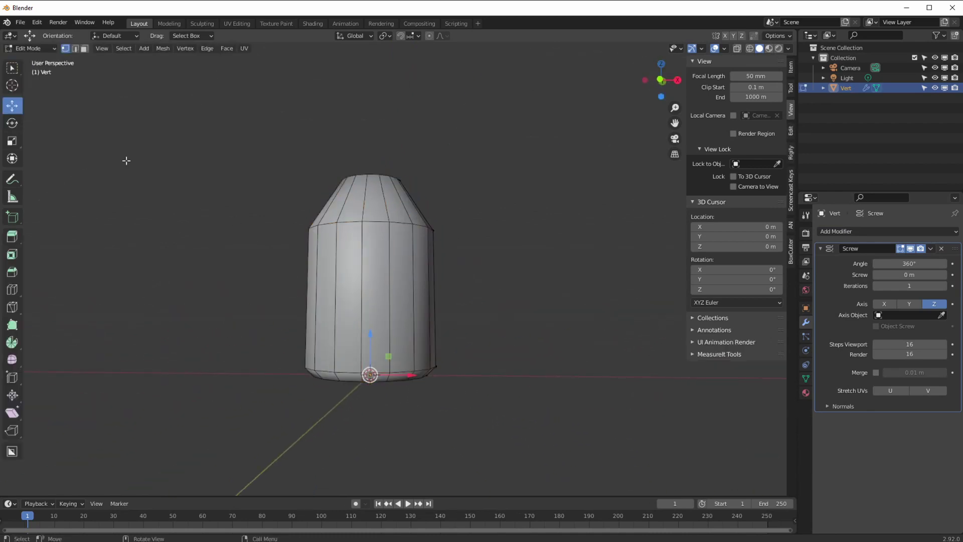
{"action": "scroll", "coordinate": [264, 259], "scroll_direction": "up", "scroll_amount": 2}
{"action": "middle_click_drag", "start_coordinate": [265, 263], "coordinate": [437, 317]}
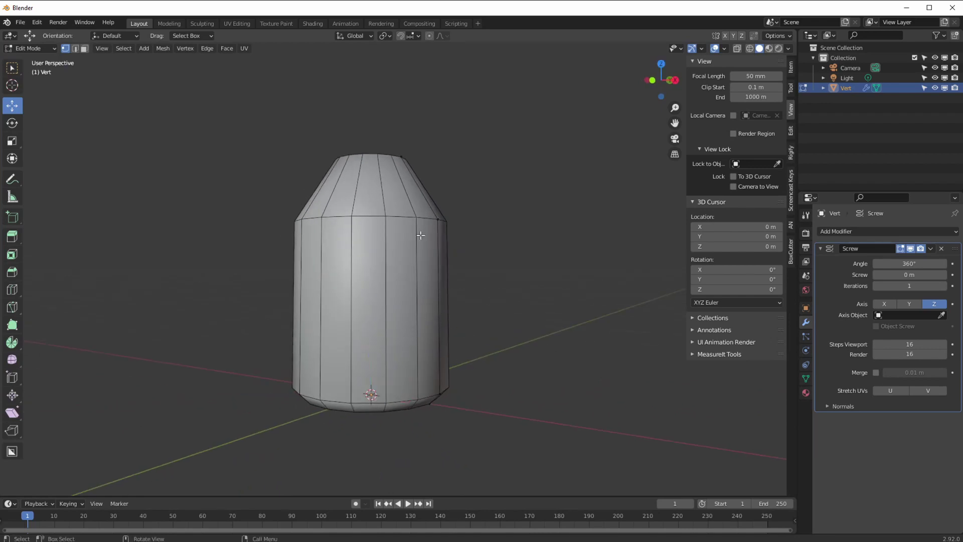
{"action": "left_click", "coordinate": [438, 220]}
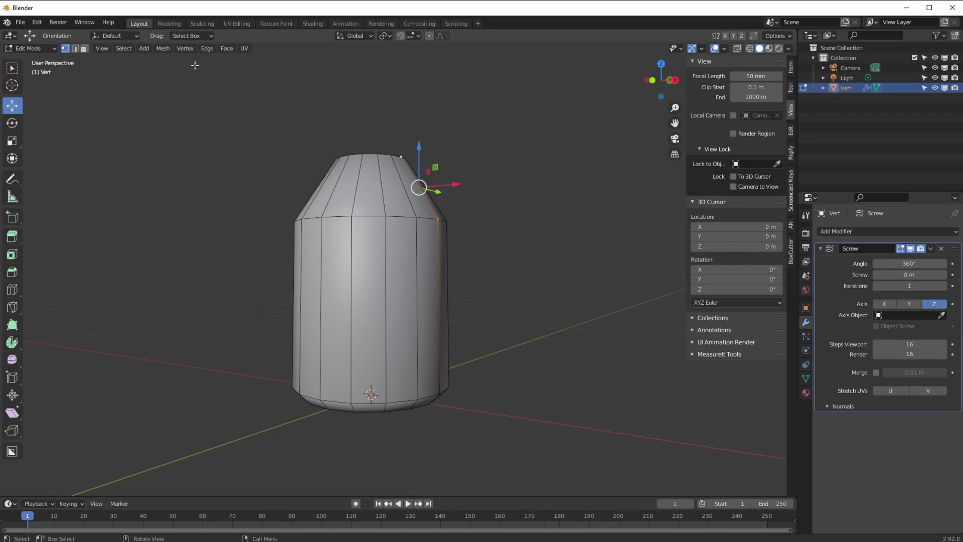
{"action": "left_click", "coordinate": [429, 223]}
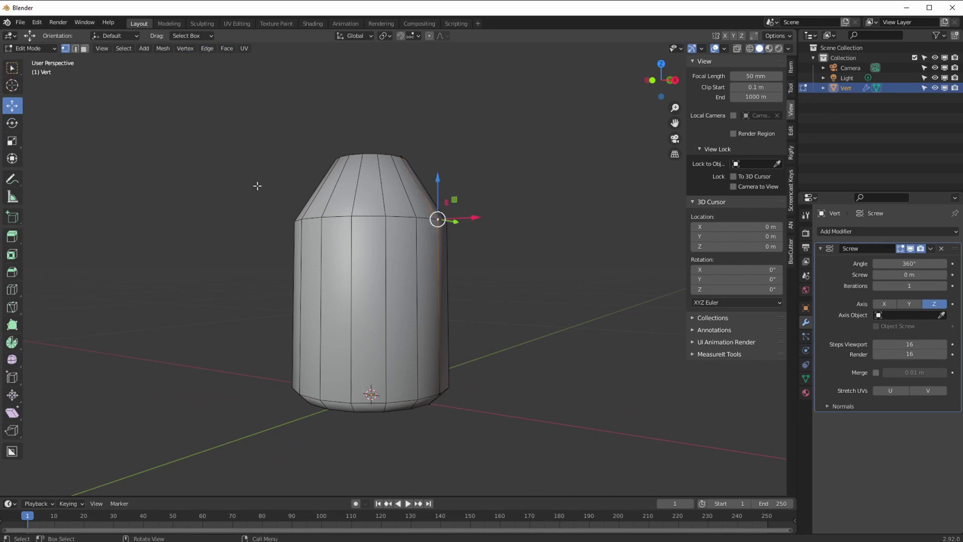
{"action": "left_click", "coordinate": [186, 48]}
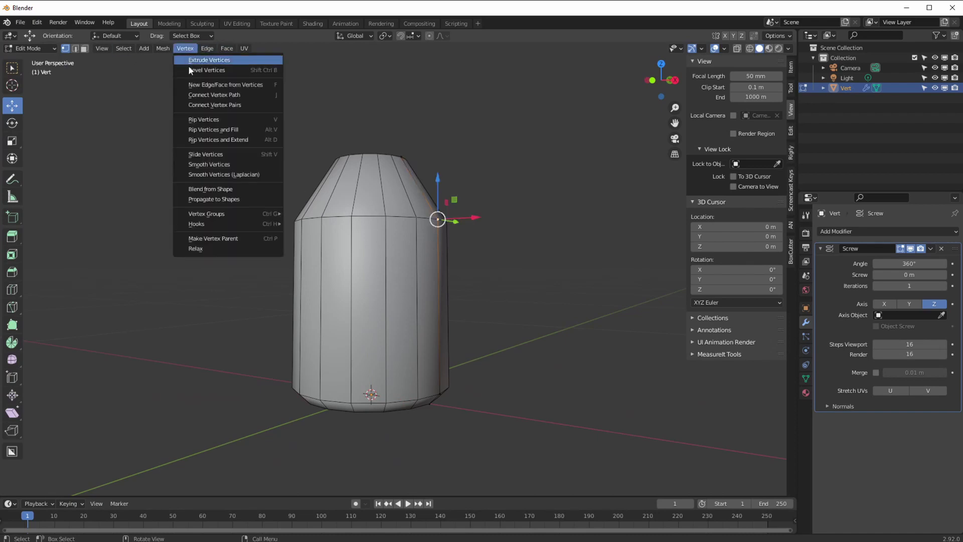
{"action": "left_click", "coordinate": [193, 70]}
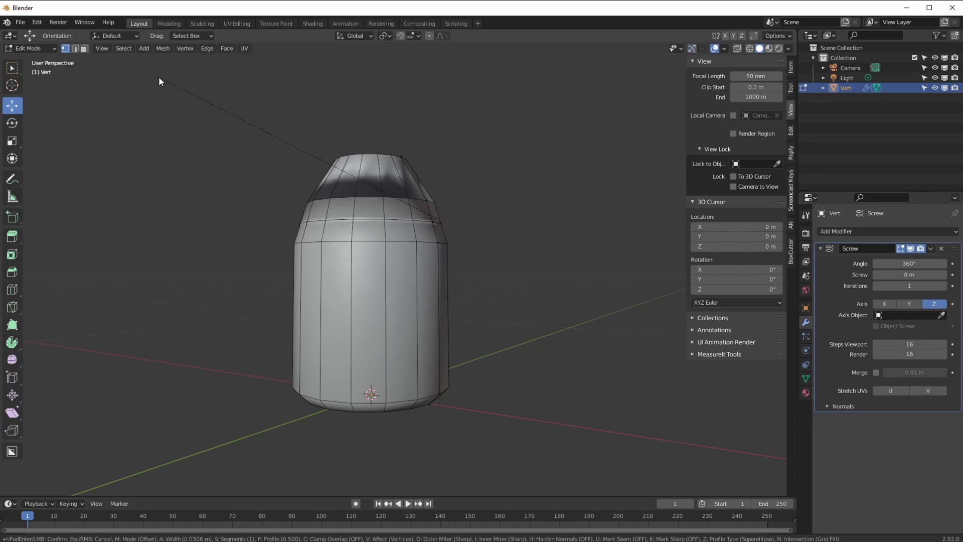
{"action": "left_click", "coordinate": [169, 91]}
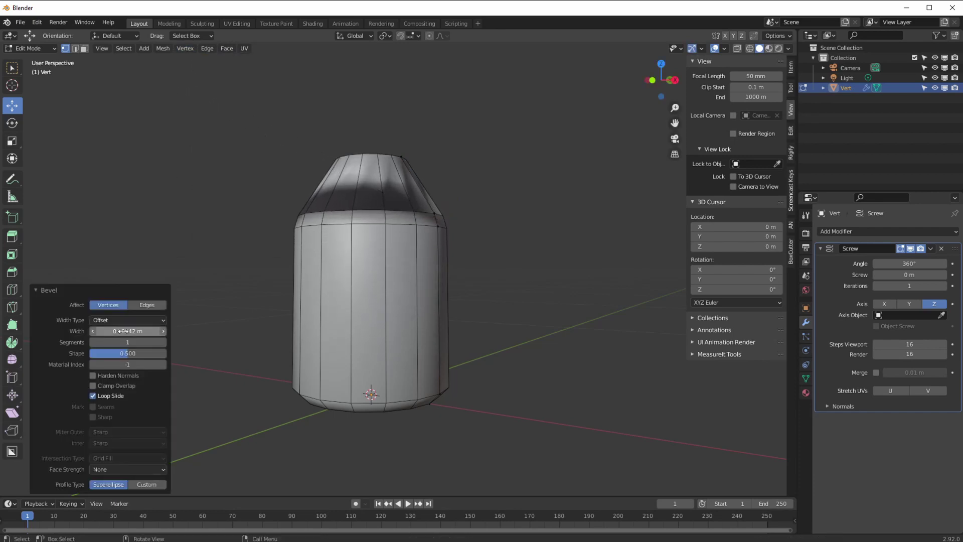
{"action": "left_click", "coordinate": [163, 341]}
Bevel the profile's rim vertices by about 0.0035 m with 2 segments
{"action": "middle_click_drag", "start_coordinate": [325, 292], "coordinate": [339, 295]}
{"action": "left_click", "coordinate": [395, 196]}
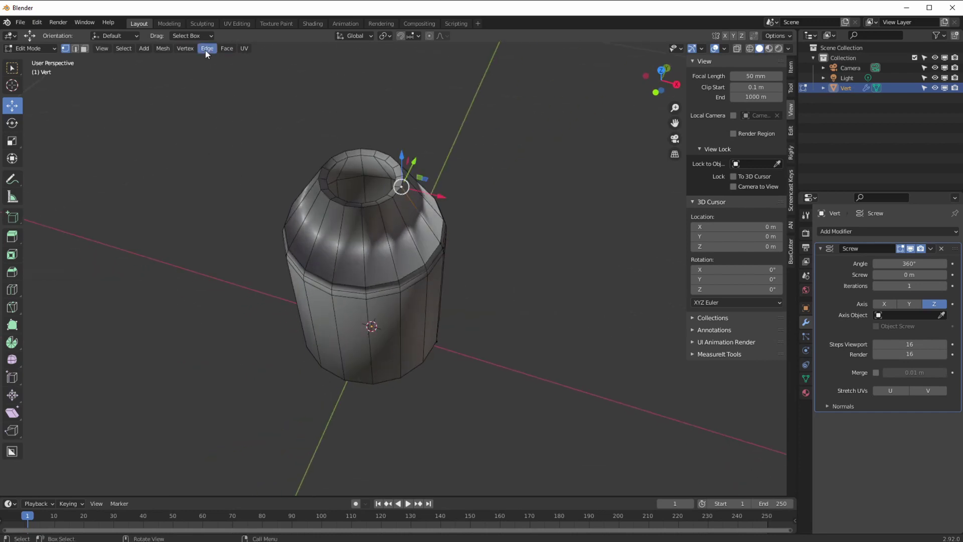
{"action": "left_click", "coordinate": [186, 49]}
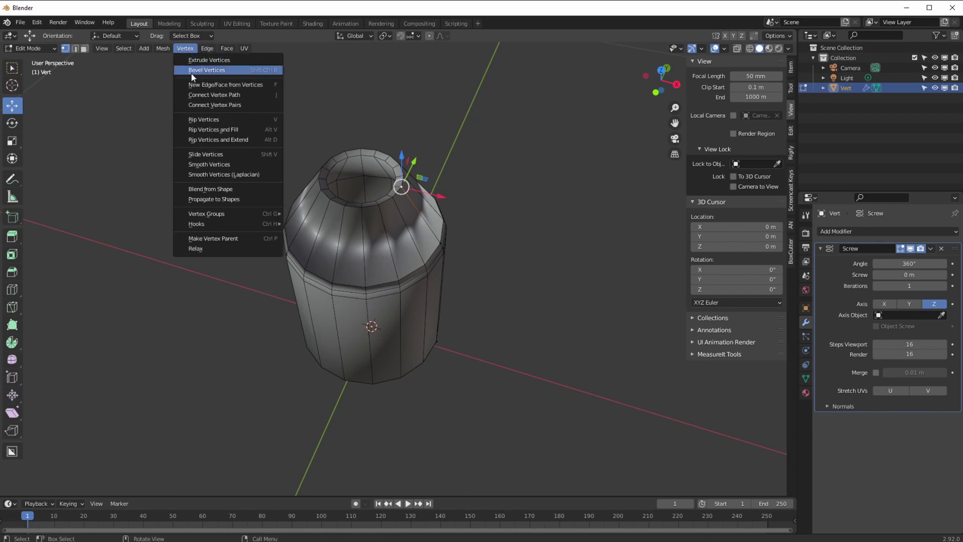
{"action": "left_click", "coordinate": [193, 70]}
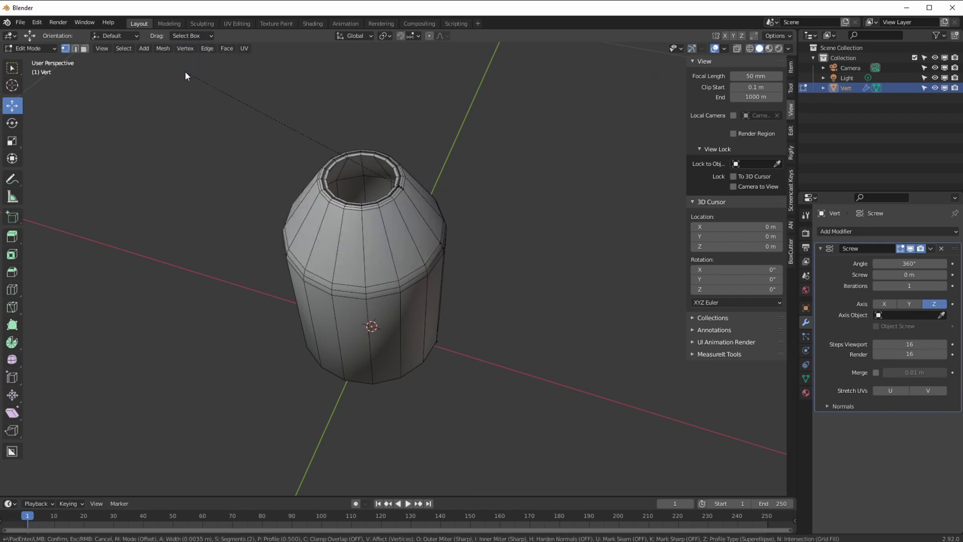
{"action": "left_click", "coordinate": [184, 71]}
Subdivide the profile's vertical outer wall edge with one cut
{"action": "middle_click_drag", "start_coordinate": [218, 200], "coordinate": [446, 407]}
{"action": "left_click", "coordinate": [446, 407]}
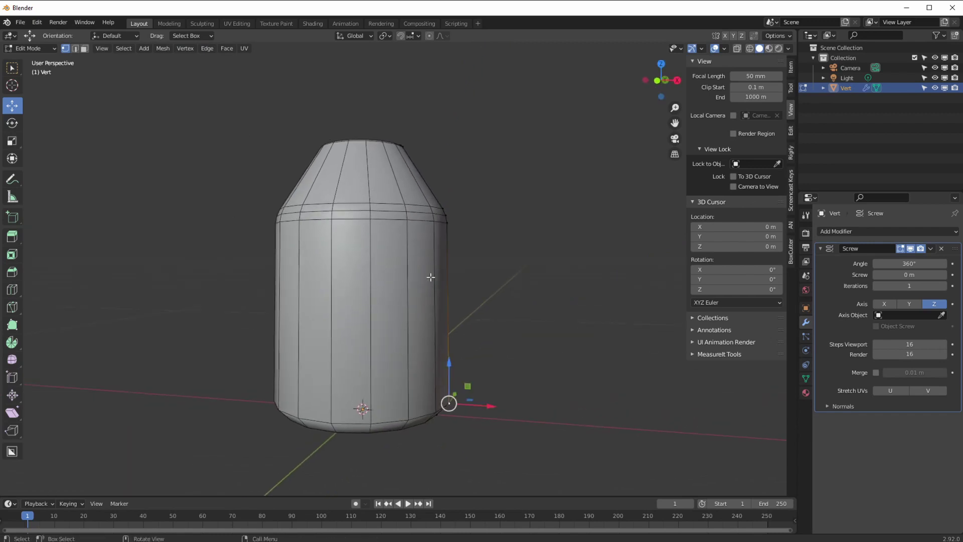
{"action": "left_click", "coordinate": [448, 229], "text": "shift"}
{"action": "left_click", "coordinate": [208, 50]}
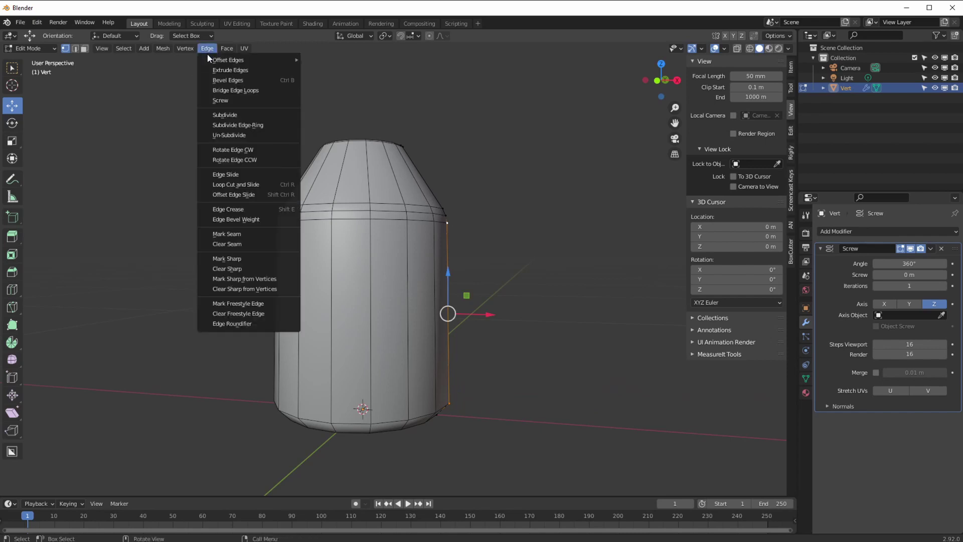
{"action": "left_click", "coordinate": [214, 118]}
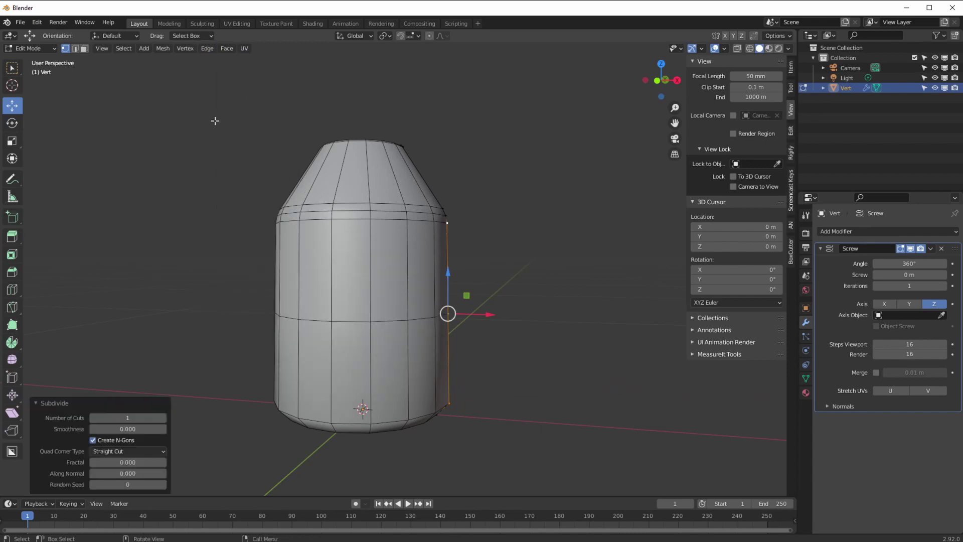
Subdivide the profile's vertical outer wall edges twice more, with one cut each time
{"action": "key", "text": "alt+a"}
{"action": "left_click", "coordinate": [206, 50]}
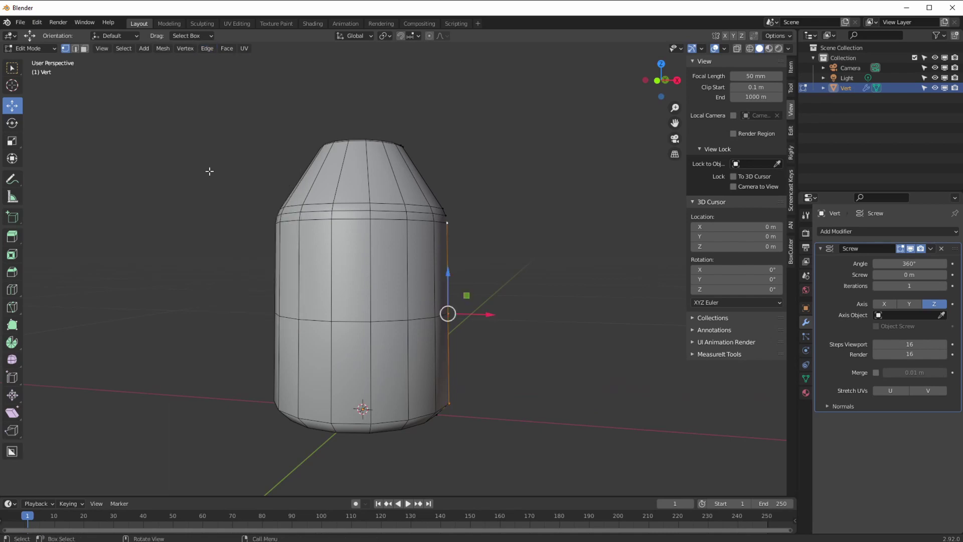
{"action": "left_click", "coordinate": [208, 49]}
{"action": "mouse_move", "coordinate": [213, 60]}
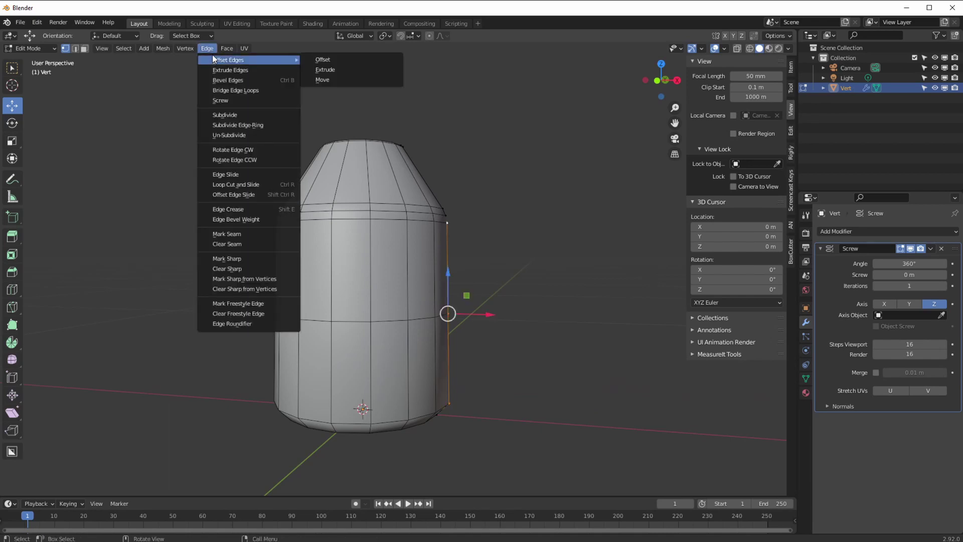
{"action": "left_click", "coordinate": [217, 116]}
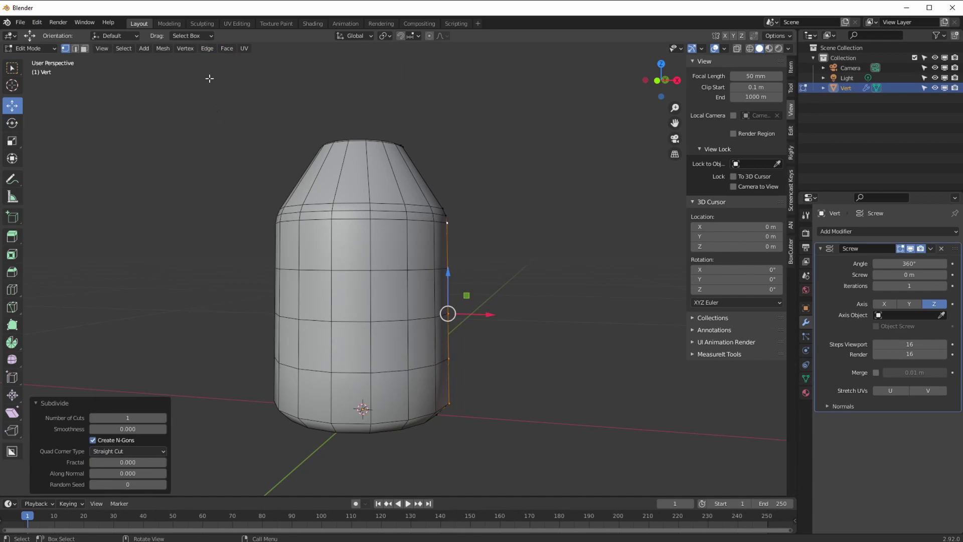
{"action": "left_click", "coordinate": [206, 48]}
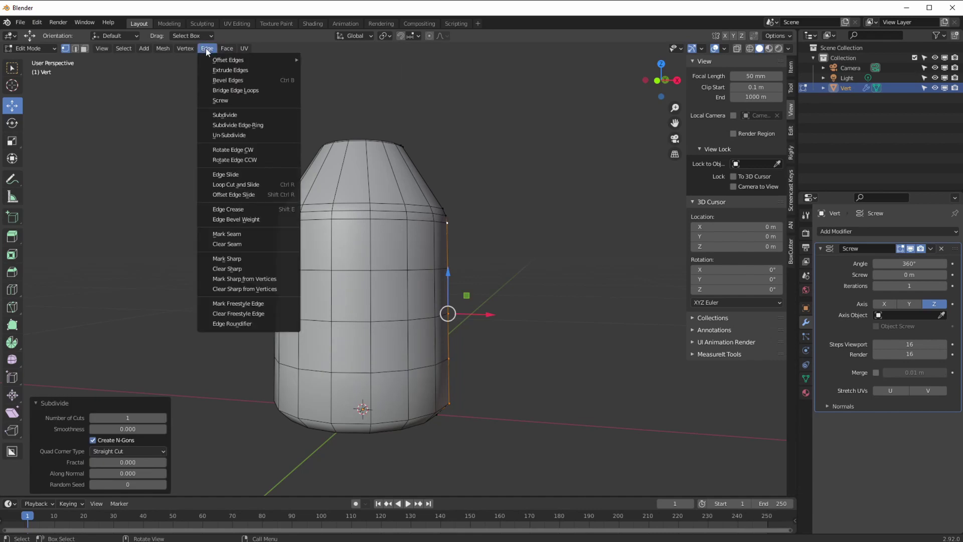
{"action": "left_click", "coordinate": [225, 115]}
Try pushing two alternate wall vertices outward along X to form ribs, and undo the moves
{"action": "left_click", "coordinate": [448, 359]}
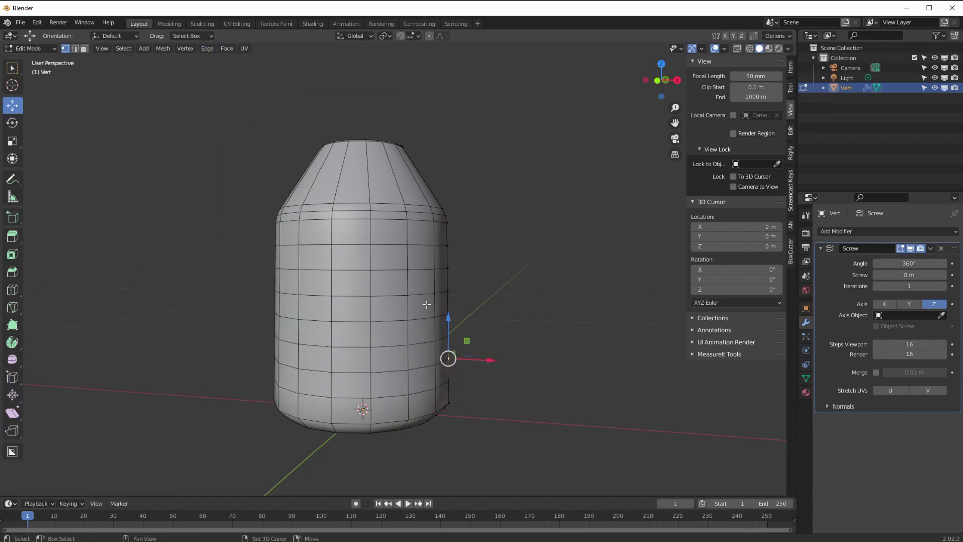
{"action": "left_click", "coordinate": [447, 290], "text": "shift"}
{"action": "left_click_drag", "start_coordinate": [476, 325], "coordinate": [486, 325]}
{"action": "left_click", "coordinate": [460, 246]}
{"action": "left_click_drag", "start_coordinate": [462, 245], "coordinate": [481, 249]}
{"action": "key", "text": "ctrl+z"}
{"action": "key", "text": "ctrl+z"}
{"action": "key", "text": "ctrl+z"}
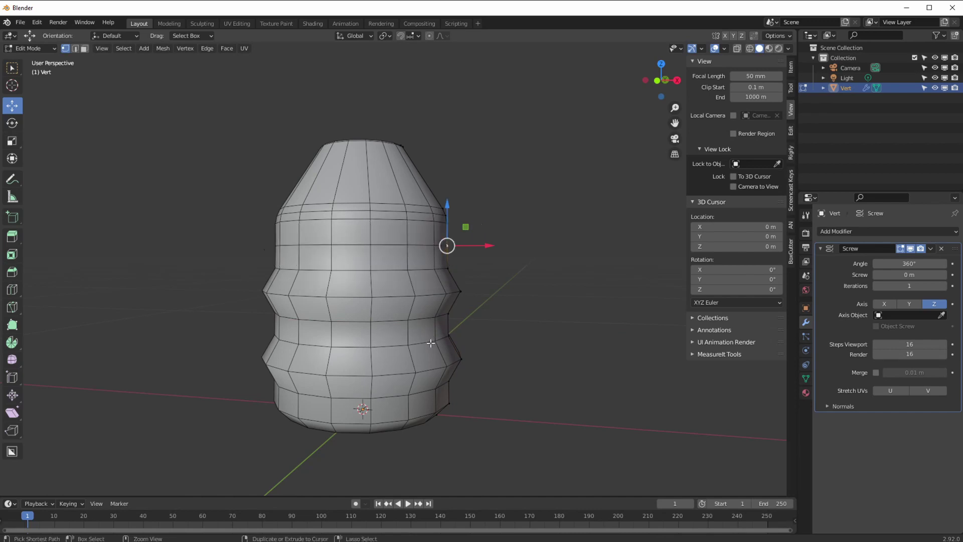
Select four alternate vertices on the outer wall and move them outward about 0.011 m along X to form ribs
{"action": "left_click", "coordinate": [449, 382]}
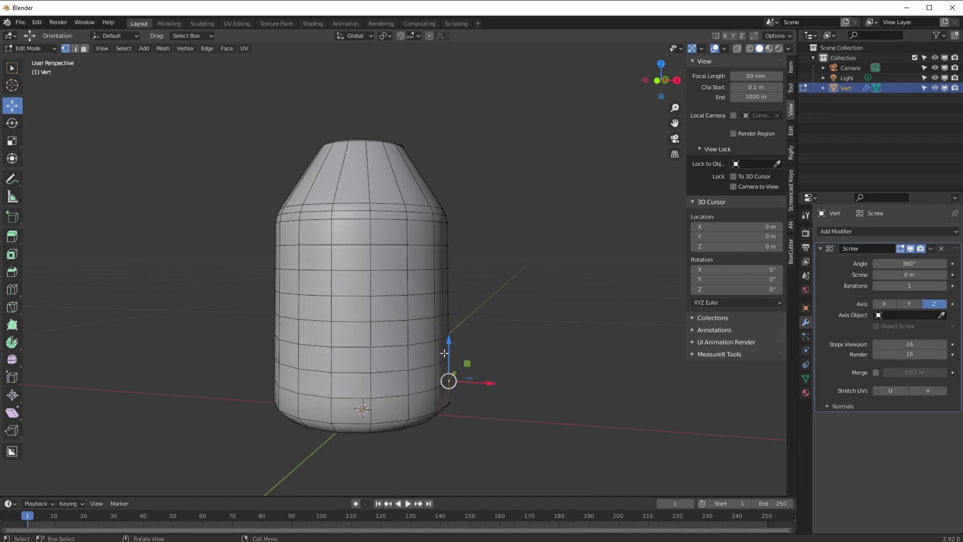
{"action": "middle_click_drag", "start_coordinate": [367, 290], "coordinate": [325, 343]}
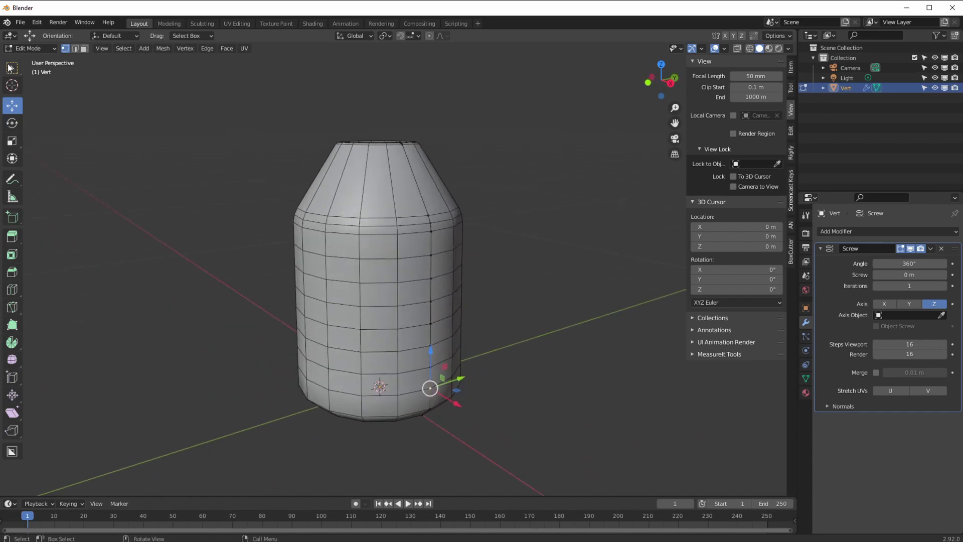
{"action": "left_click", "coordinate": [431, 345], "text": "shift"}
{"action": "left_click", "coordinate": [430, 301], "text": "shift"}
{"action": "left_click", "coordinate": [431, 255], "text": "shift"}
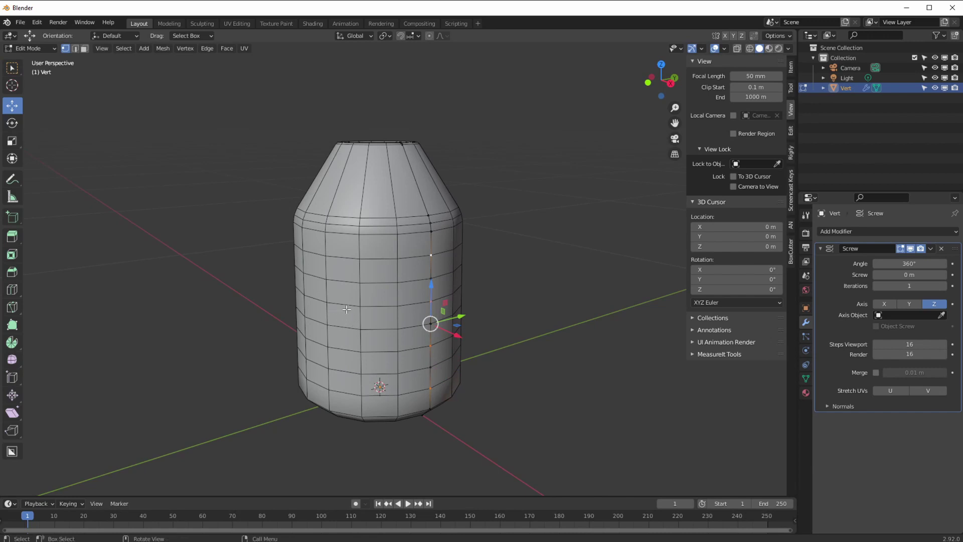
{"action": "middle_click_drag", "start_coordinate": [346, 309], "coordinate": [462, 327]}
{"action": "left_click_drag", "start_coordinate": [469, 332], "coordinate": [476, 332]}
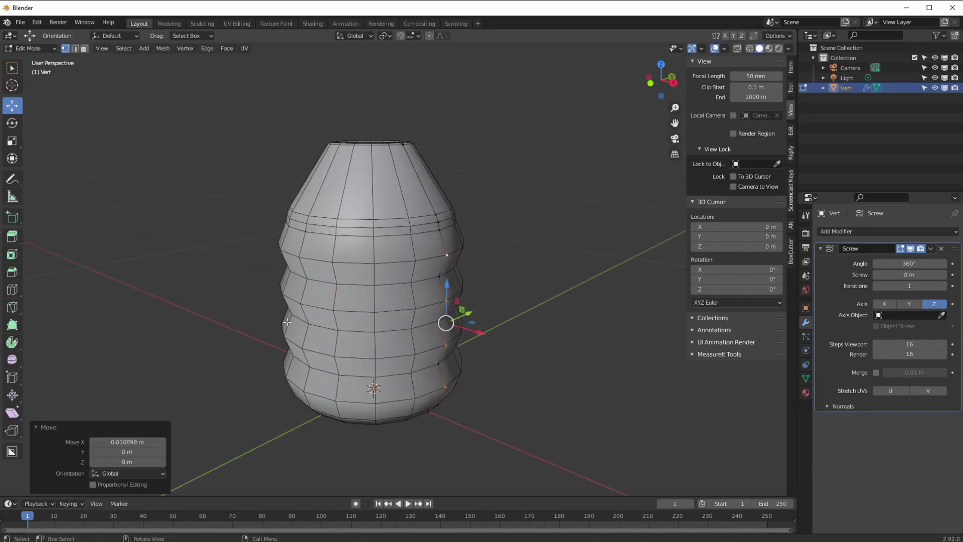
Shift the selected alternate wall vertices along X and Y to give the bottle a zigzag pattern, finishing with about 0.0034 m along X
{"action": "middle_click_drag", "start_coordinate": [476, 333], "coordinate": [387, 293]}
{"action": "mouse_move", "coordinate": [486, 321]}
{"action": "left_mouse_down"}
{"action": "mouse_move", "coordinate": [458, 317]}
{"action": "mouse_move", "coordinate": [479, 321]}
{"action": "left_mouse_up"}
{"action": "middle_click_drag", "start_coordinate": [479, 321], "coordinate": [421, 352]}
{"action": "left_click_drag", "start_coordinate": [435, 340], "coordinate": [414, 334]}
{"action": "middle_click_drag", "start_coordinate": [414, 334], "coordinate": [475, 339]}
{"action": "left_click_drag", "start_coordinate": [476, 329], "coordinate": [479, 331]}
{"action": "middle_click_drag", "start_coordinate": [306, 317], "coordinate": [358, 278]}
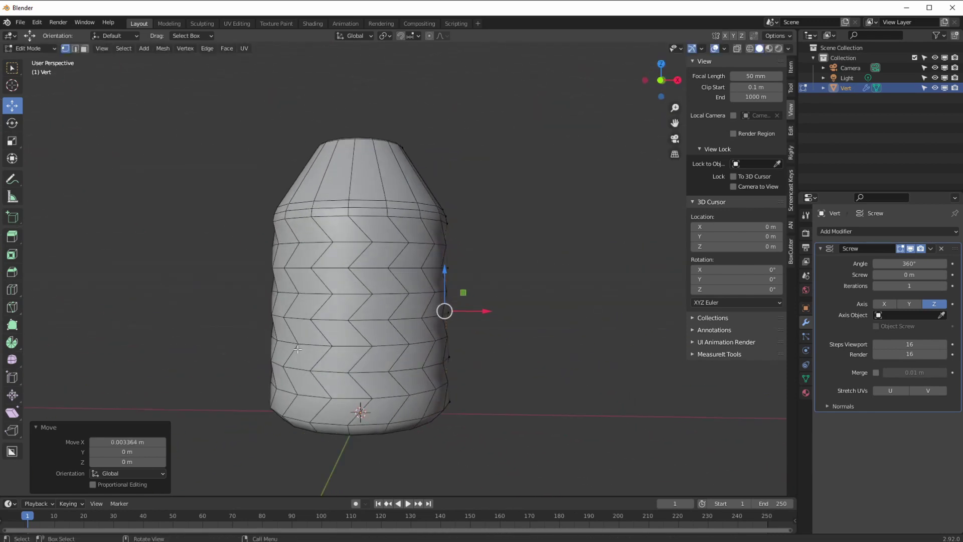
{"action": "middle_click_drag", "start_coordinate": [381, 328], "coordinate": [323, 264]}
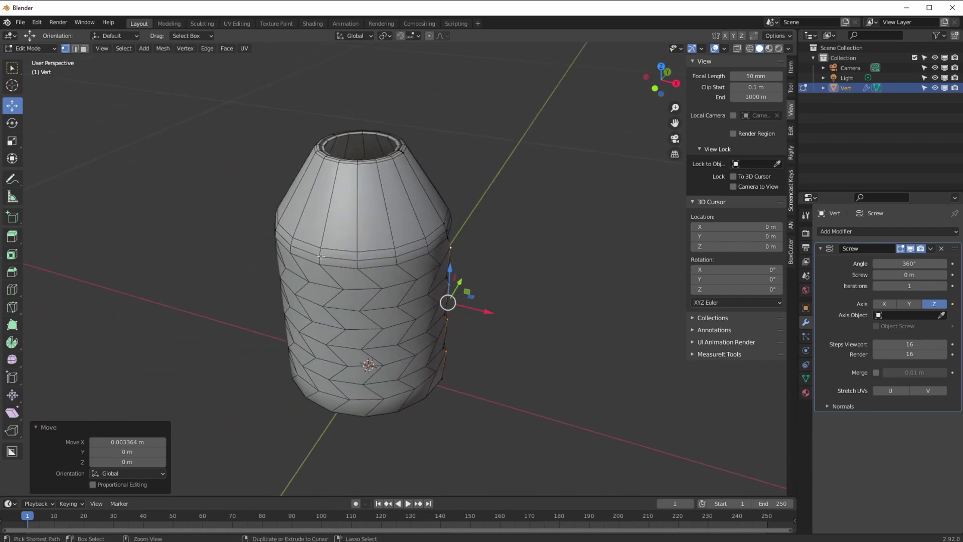
Undo the bottle edits all the way back to the circle with its Screw modifier
{"action": "key", "text": "ctrl+z"}
{"action": "key", "text": "ctrl+z"}
{"action": "key", "text": "ctrl+z"}
{"action": "key", "text": "ctrl+z"}
{"action": "key", "text": "ctrl+z"}
{"action": "key", "text": "ctrl+z"}
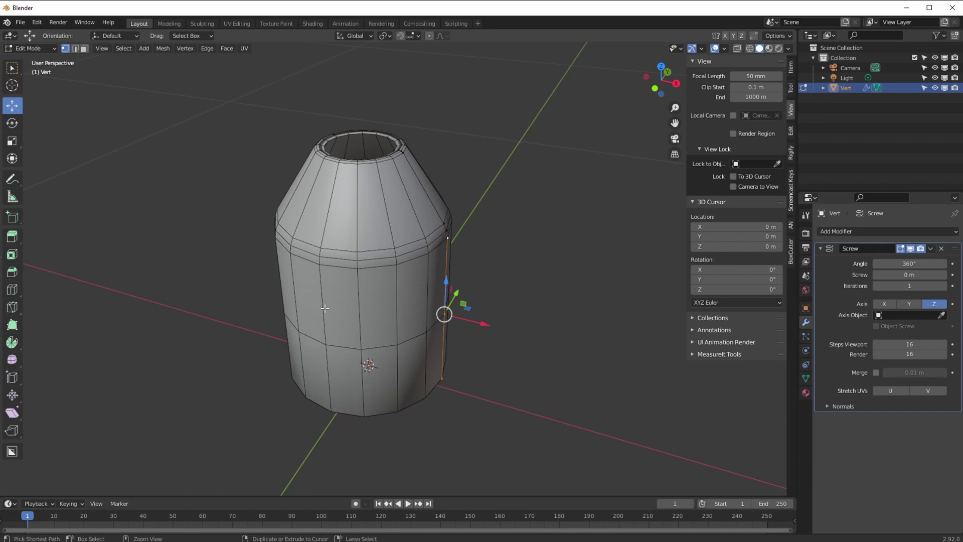
{"action": "key", "text": "ctrl+z"}
{"action": "key", "text": "ctrl+z"}
{"action": "key", "text": "ctrl+z"}
{"action": "key", "text": "ctrl+z"}
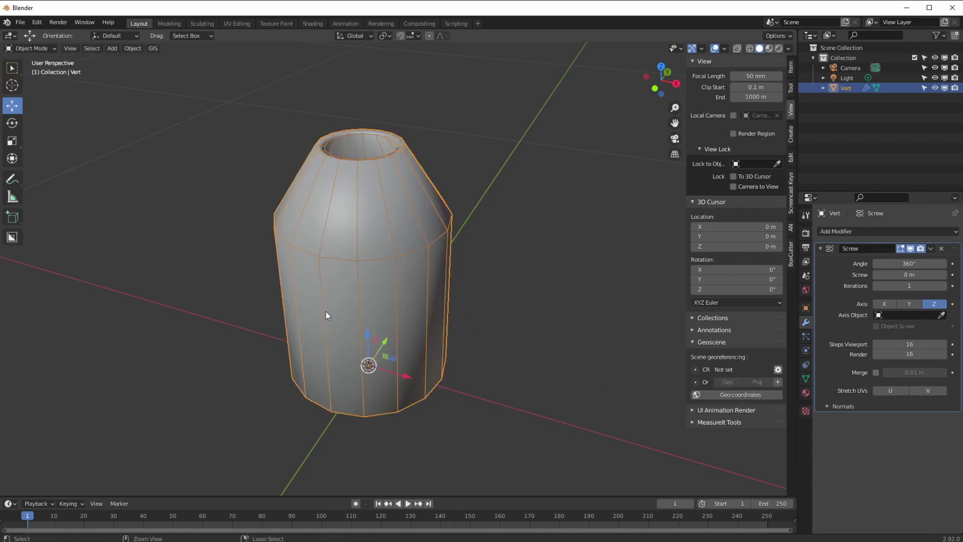
{"action": "key", "text": "ctrl+z"}
{"action": "key", "text": "ctrl+z"}
{"action": "key", "text": "ctrl+z"}
{"action": "key", "text": "ctrl+z"}
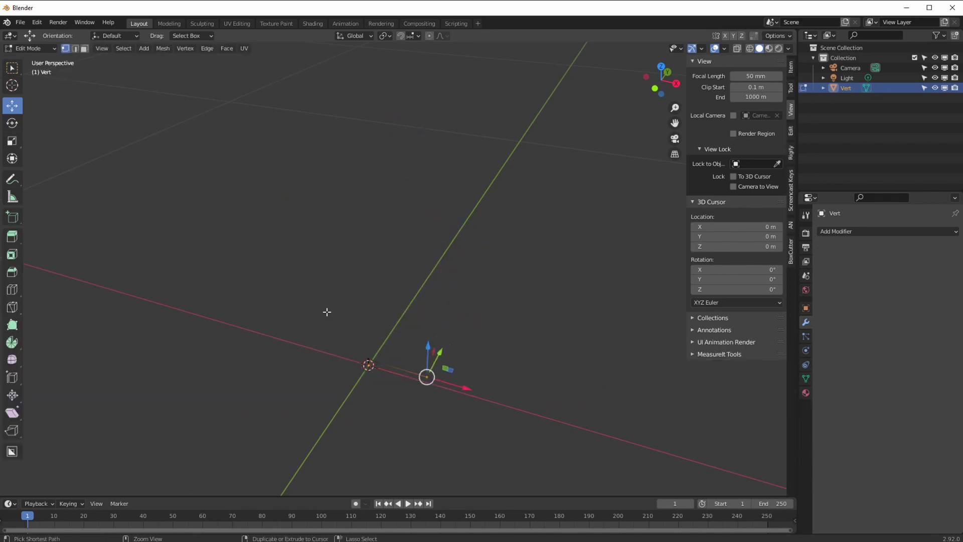
{"action": "key", "text": "ctrl+z"}
{"action": "key", "text": "ctrl+z"}
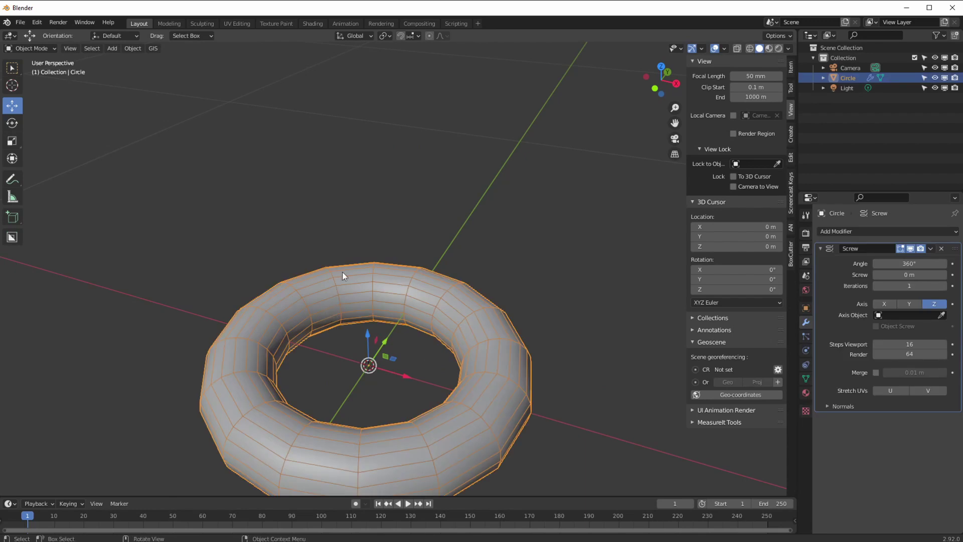
In Edit Mode from the front view, move the circle profile up about 0.048 m along Z to rest near the X axis
{"action": "middle_click_drag", "start_coordinate": [316, 324], "coordinate": [357, 324]}
{"action": "key", "text": "KP_1"}
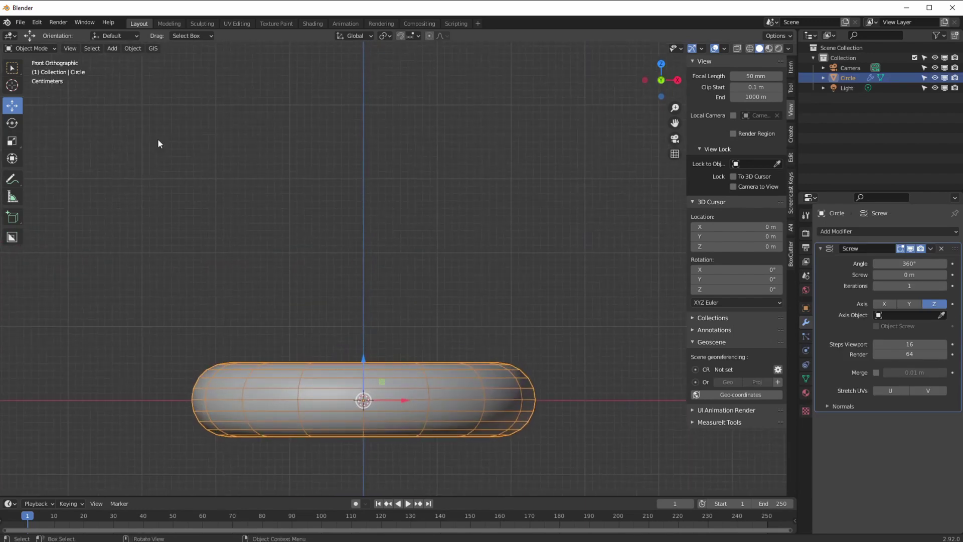
{"action": "left_click", "coordinate": [20, 49]}
{"action": "left_click", "coordinate": [30, 73]}
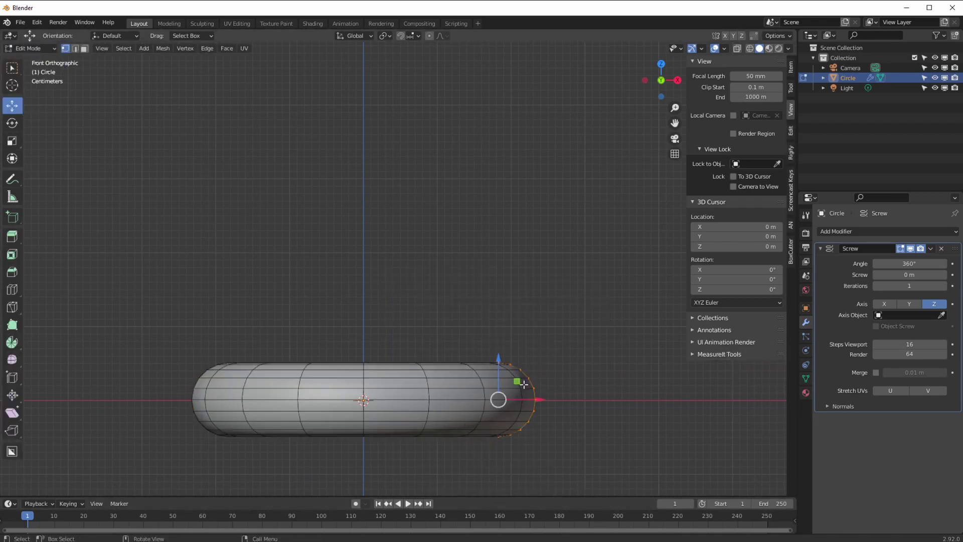
{"action": "left_click_drag", "start_coordinate": [498, 359], "coordinate": [496, 324]}
{"action": "scroll", "coordinate": [496, 331], "scroll_direction": "up", "scroll_amount": 5}
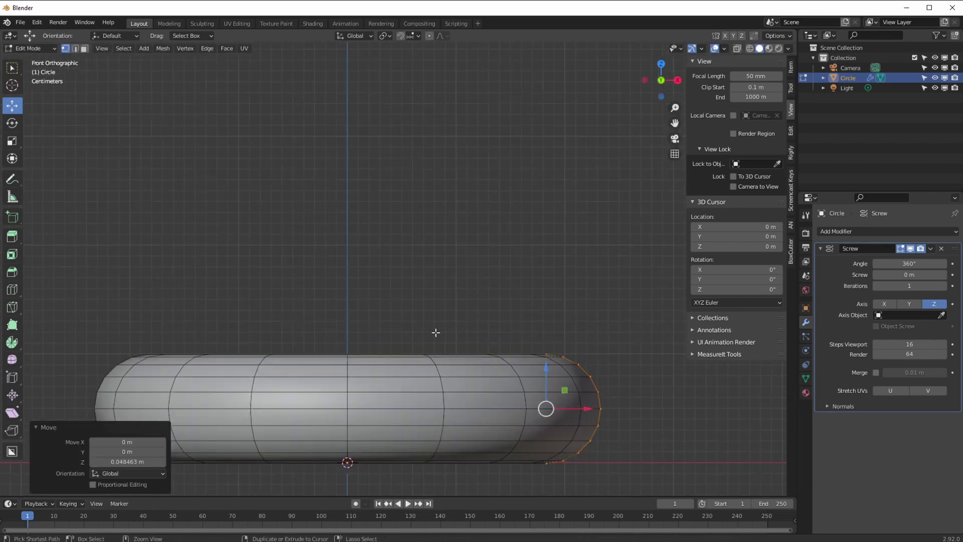
{"action": "left_click_drag", "start_coordinate": [531, 213], "coordinate": [531, 210]}
{"action": "scroll", "coordinate": [481, 301], "scroll_direction": "down", "scroll_amount": 5}
{"action": "mouse_move", "coordinate": [387, 398]}
{"action": "middle_mouse_down"}
{"action": "mouse_move", "coordinate": [403, 371]}
{"action": "mouse_move", "coordinate": [396, 387]}
{"action": "middle_mouse_up"}
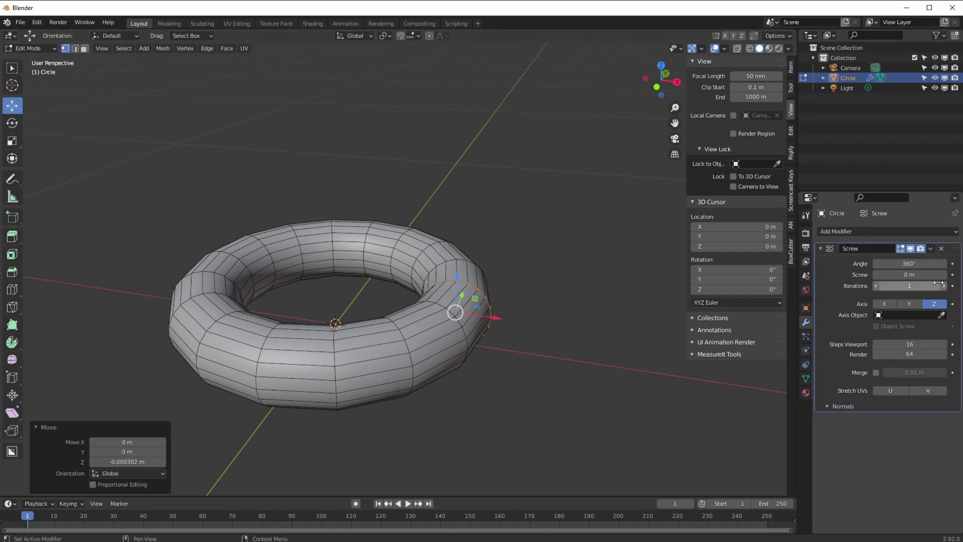
Set the Screw modifier's Screw height to 0.1 m and inspect the offset between the ends
{"action": "double_click", "coordinate": [909, 274]}
{"action": "type", "text": "0.1"}
{"action": "key", "text": "Return"}
{"action": "middle_click_drag", "start_coordinate": [459, 361], "coordinate": [459, 301]}
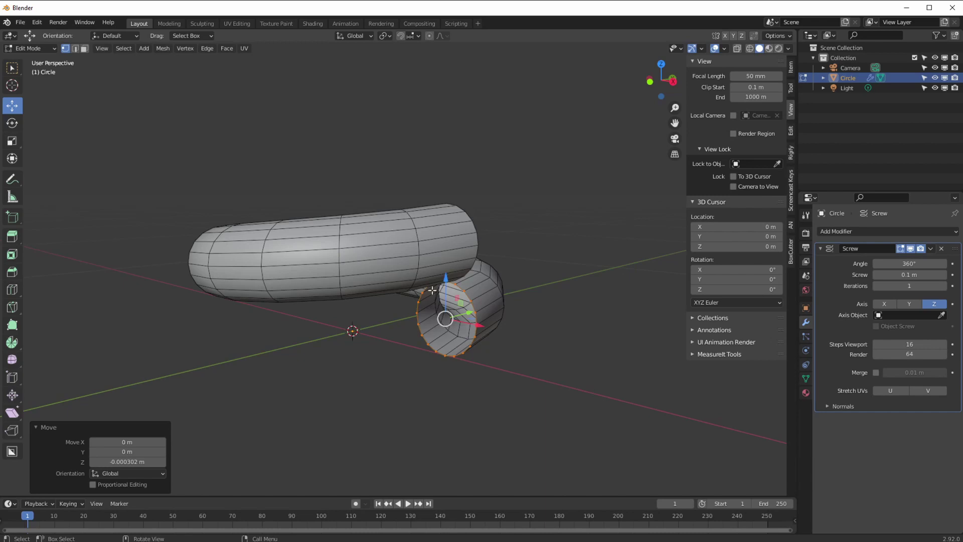
{"action": "middle_click_drag", "start_coordinate": [444, 337], "coordinate": [355, 314]}
Increase the Screw modifier's angle to 451° and set its Screw height to 1 m
{"action": "mouse_move", "coordinate": [890, 264]}
{"action": "left_mouse_down"}
{"action": "mouse_move", "coordinate": [960, 271]}
{"action": "mouse_move", "coordinate": [908, 264]}
{"action": "mouse_move", "coordinate": [893, 277]}
{"action": "left_mouse_up"}
{"action": "left_click", "coordinate": [893, 275]}
{"action": "type", "text": "1"}
{"action": "key", "text": "Return"}
{"action": "scroll", "coordinate": [444, 331], "scroll_direction": "down", "scroll_amount": 6}
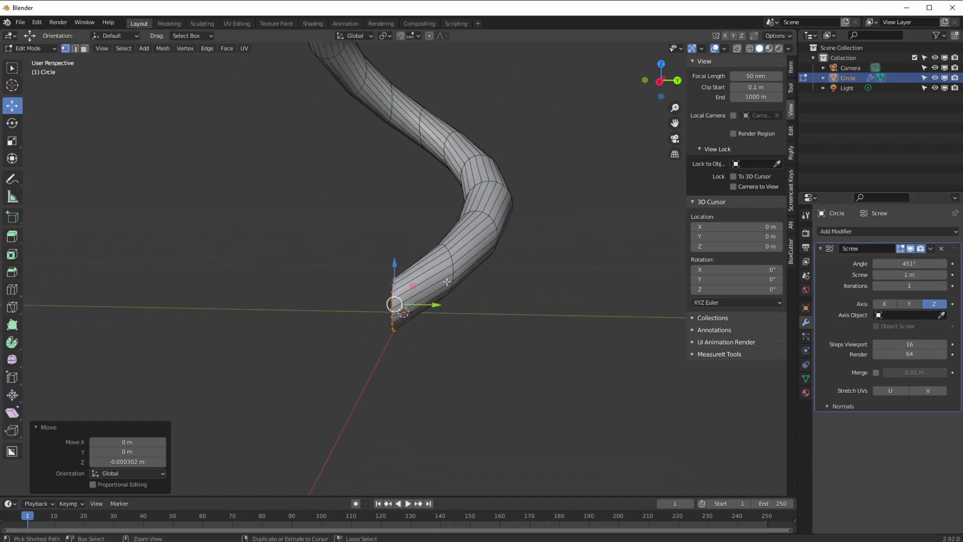
Set the Screw modifier's angle to 3600° and adjust its viewport steps
{"action": "left_click", "coordinate": [891, 263]}
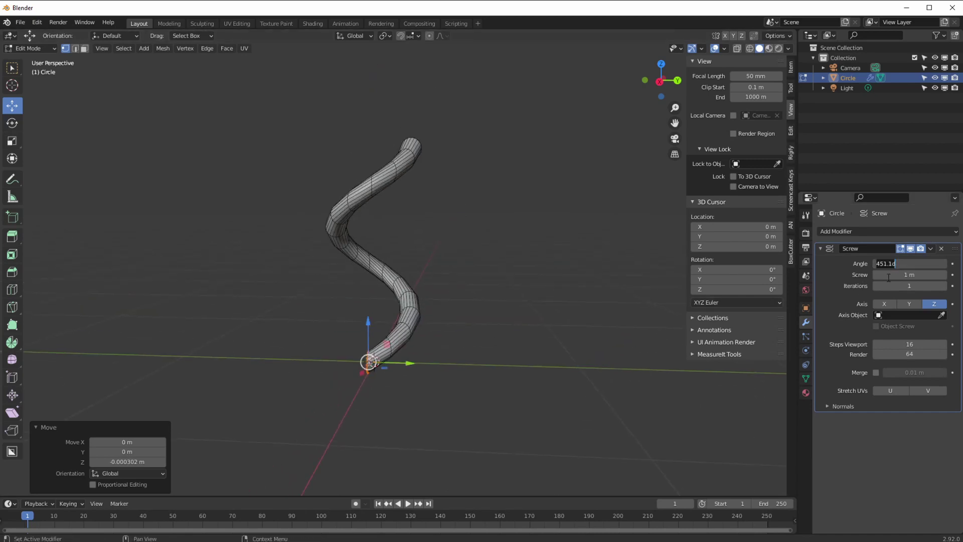
{"action": "key", "text": "Return"}
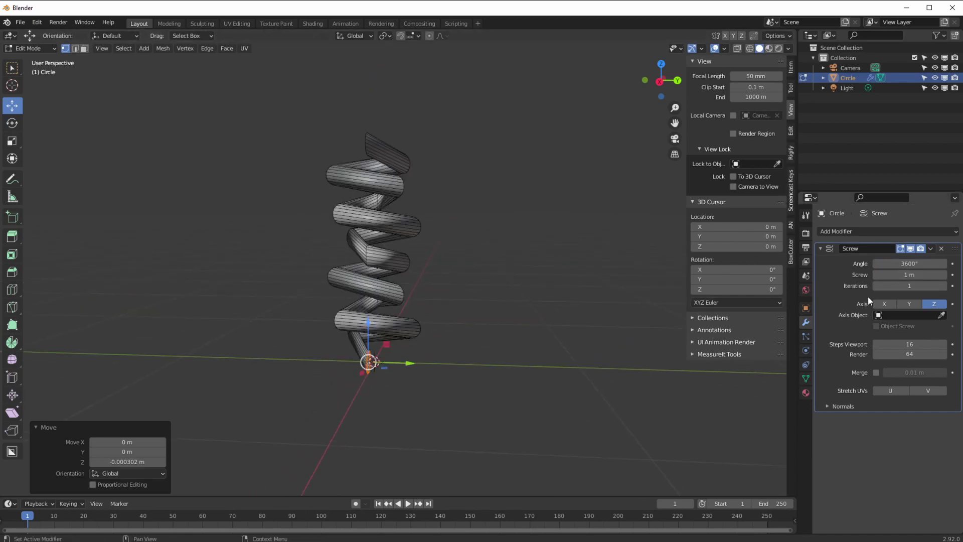
{"action": "left_click_drag", "start_coordinate": [892, 346], "coordinate": [900, 341]}
{"action": "middle_click_drag", "start_coordinate": [278, 274], "coordinate": [375, 322]}
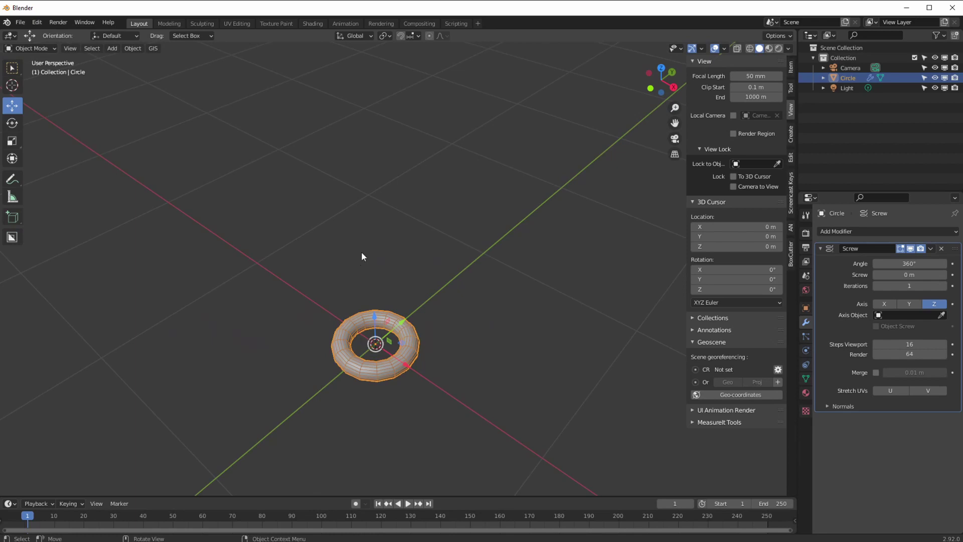
In a front wireframe view, enter Edit Mode and move the circle profile up 0.05 m along Z
{"action": "middle_click_drag", "start_coordinate": [361, 256], "coordinate": [330, 283]}
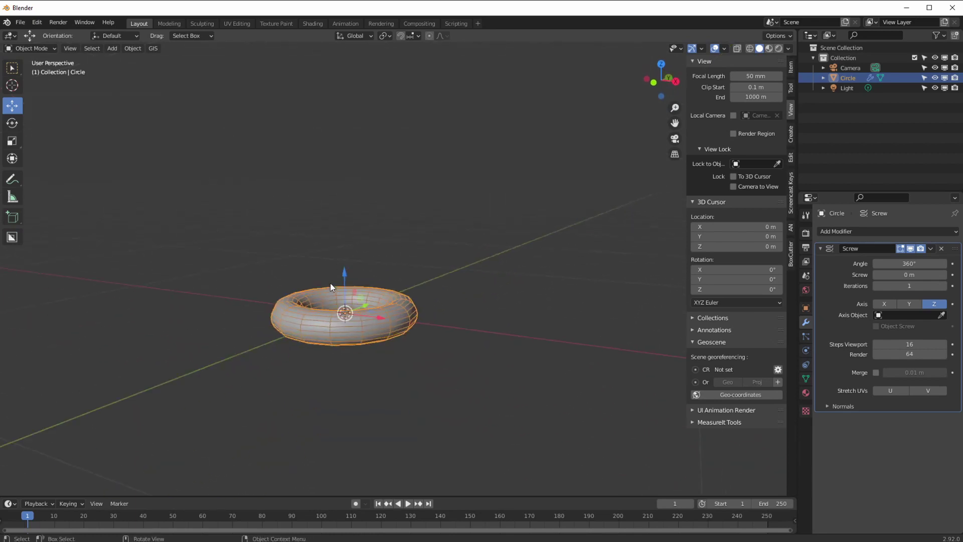
{"action": "key", "text": "KP_1"}
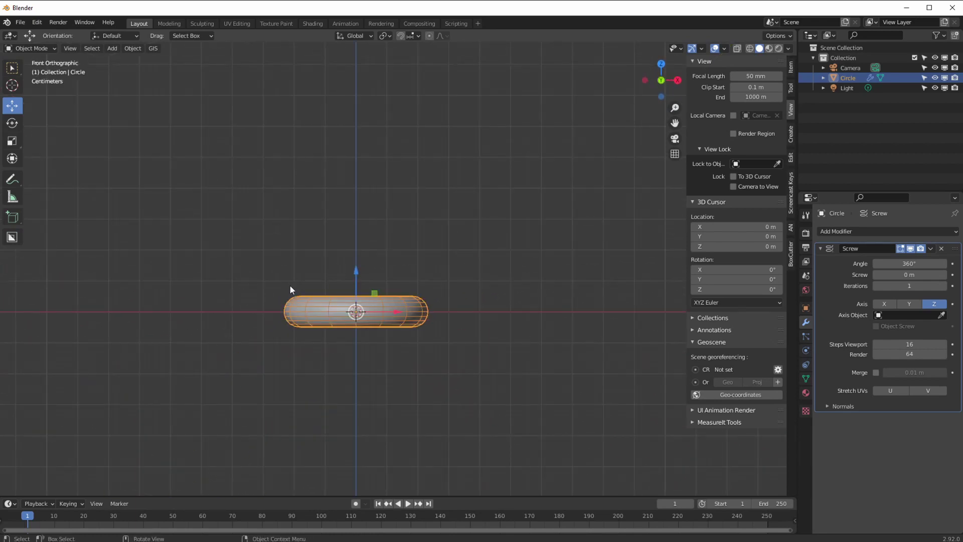
{"action": "key", "text": "alt+z"}
{"action": "scroll", "coordinate": [285, 341], "scroll_direction": "up", "scroll_amount": 7}
{"action": "left_click", "coordinate": [41, 46]}
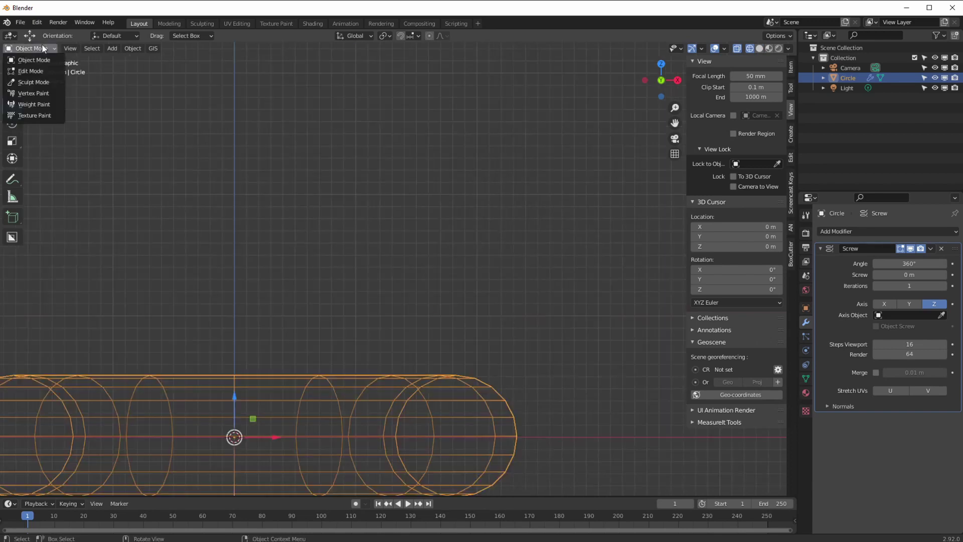
{"action": "left_click", "coordinate": [30, 71]}
{"action": "scroll", "coordinate": [206, 326], "scroll_direction": "down", "scroll_amount": 1}
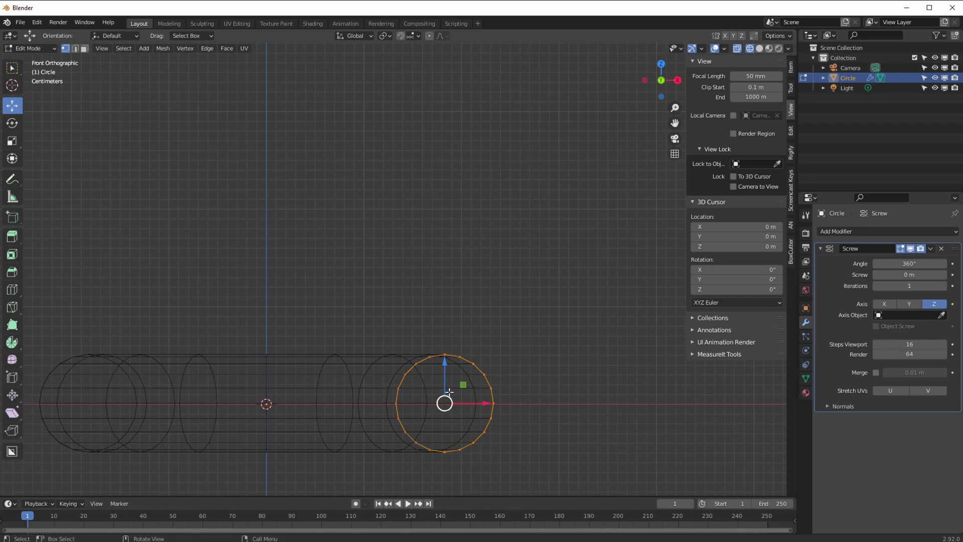
{"action": "key", "text": "g"}
{"action": "type", "text": "z"}
{"action": "type", "text": ".05"}
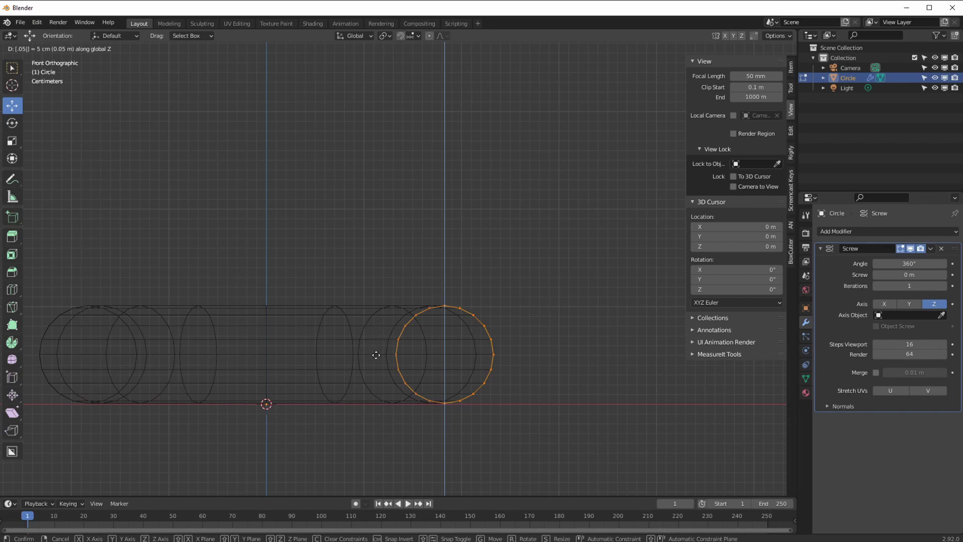
{"action": "key", "text": "Return"}
{"action": "middle_click_drag", "start_coordinate": [193, 224], "coordinate": [106, 123]}
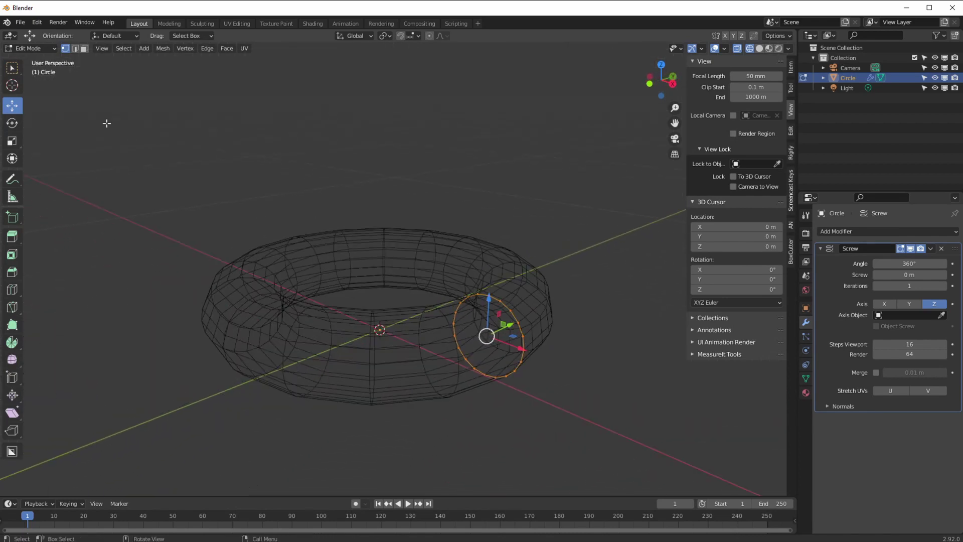
Return to Object Mode and set the Screw modifier's Screw height to 0.1 m
{"action": "left_click", "coordinate": [34, 48]}
{"action": "left_click", "coordinate": [30, 59]}
{"action": "middle_click_drag", "start_coordinate": [256, 293], "coordinate": [284, 304]}
{"action": "left_click", "coordinate": [893, 274]}
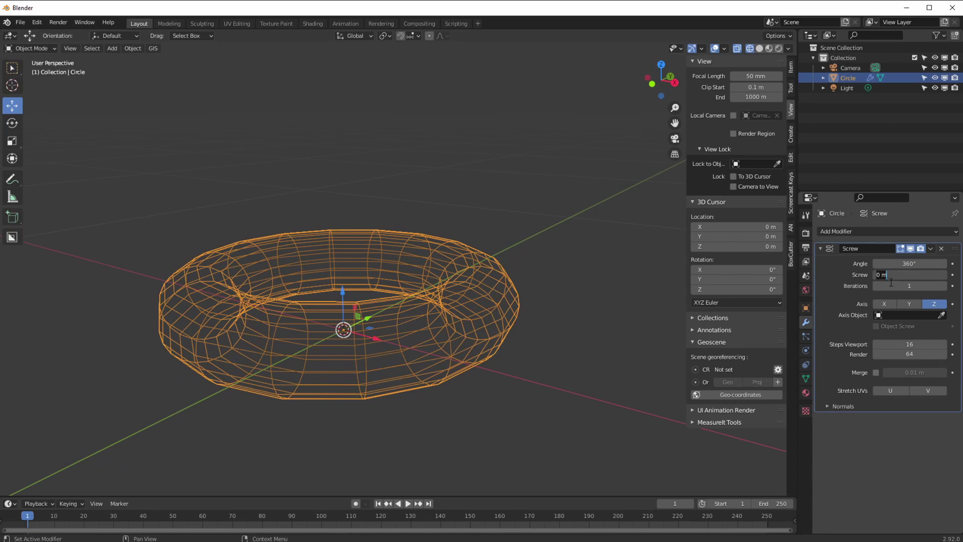
{"action": "type", "text": "0.1"}
{"action": "key", "text": "Return"}
{"action": "middle_click_drag", "start_coordinate": [370, 333], "coordinate": [425, 300]}
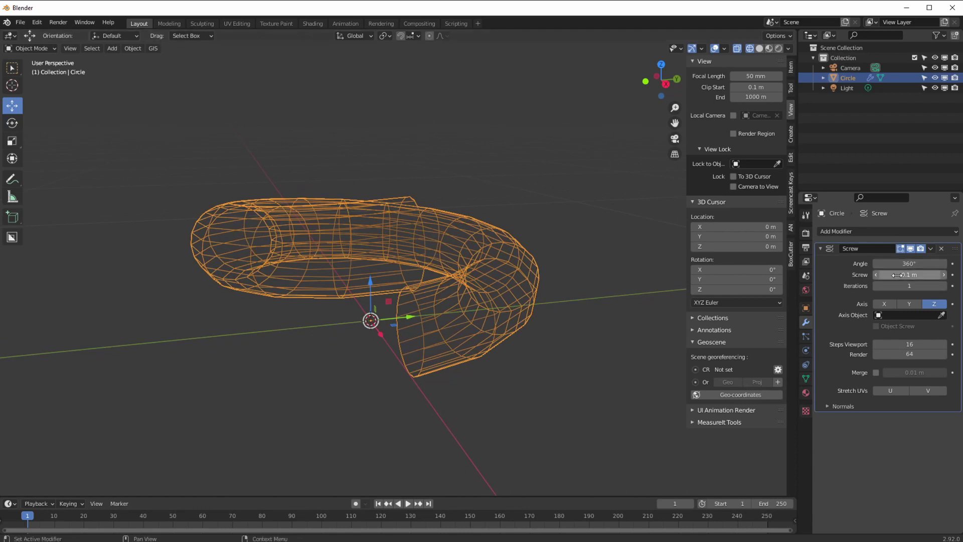
Raise the Screw modifier's iterations to 13 and viewport steps to 22, and display the coil in solid shading
{"action": "scroll", "coordinate": [396, 305], "scroll_direction": "down", "scroll_amount": 5}
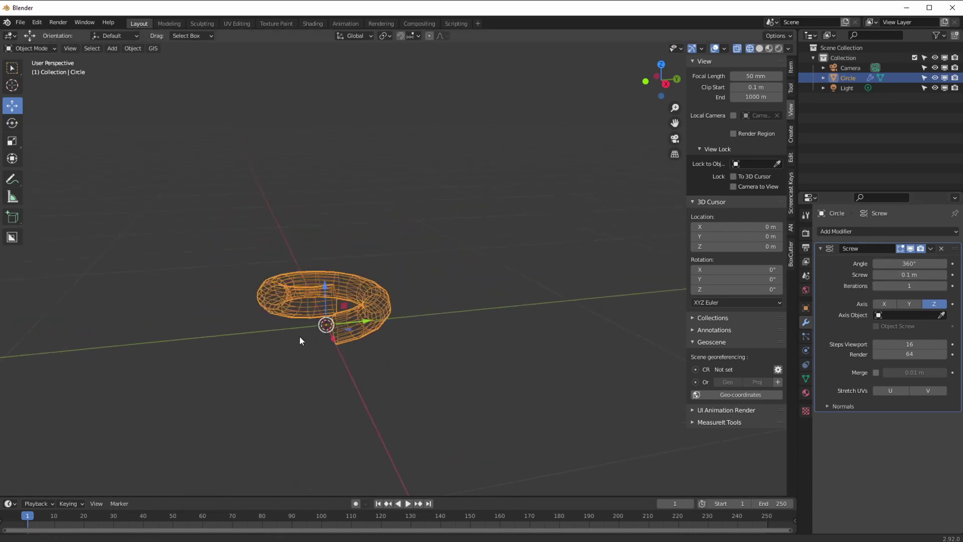
{"action": "left_click_drag", "start_coordinate": [895, 286], "coordinate": [913, 290]}
{"action": "scroll", "coordinate": [332, 326], "scroll_direction": "down", "scroll_amount": 2}
{"action": "mouse_move", "coordinate": [332, 326]}
{"action": "middle_mouse_down"}
{"action": "mouse_move", "coordinate": [332, 363]}
{"action": "mouse_move", "coordinate": [343, 351]}
{"action": "mouse_move", "coordinate": [348, 341]}
{"action": "mouse_move", "coordinate": [297, 378]}
{"action": "mouse_move", "coordinate": [472, 346]}
{"action": "middle_mouse_up"}
{"action": "key", "text": "shift+z"}
{"action": "left_click_drag", "start_coordinate": [924, 345], "coordinate": [945, 344]}
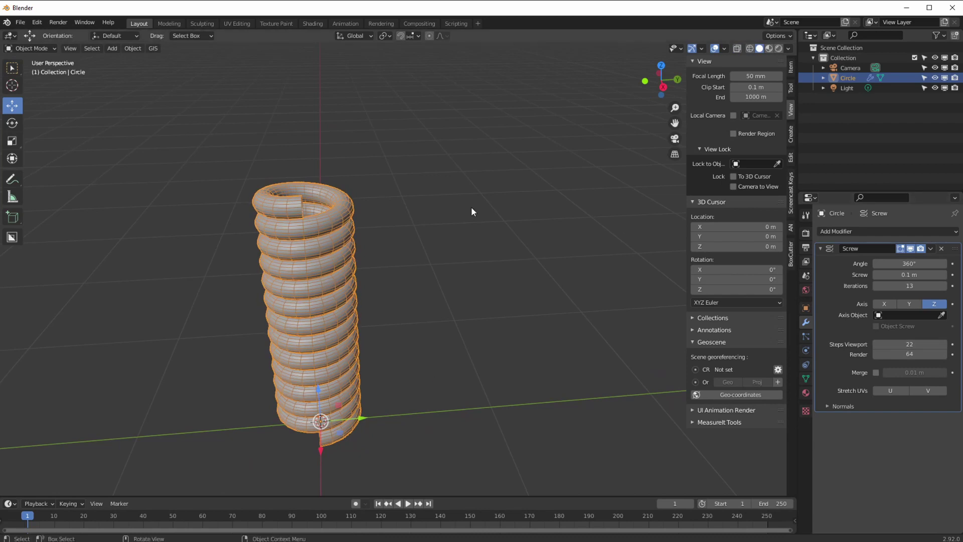
Raise the Screw modifier's iterations to 26 to lengthen the coil
{"action": "left_click", "coordinate": [943, 286]}
{"action": "left_click", "coordinate": [943, 286]}
{"action": "left_click", "coordinate": [943, 286]}
{"action": "left_click", "coordinate": [943, 286]}
{"action": "middle_click_drag", "start_coordinate": [397, 374], "coordinate": [386, 341]}
{"action": "middle_click_drag", "start_coordinate": [389, 258], "coordinate": [403, 357]}
{"action": "left_click", "coordinate": [942, 286]}
{"action": "left_click", "coordinate": [943, 286]}
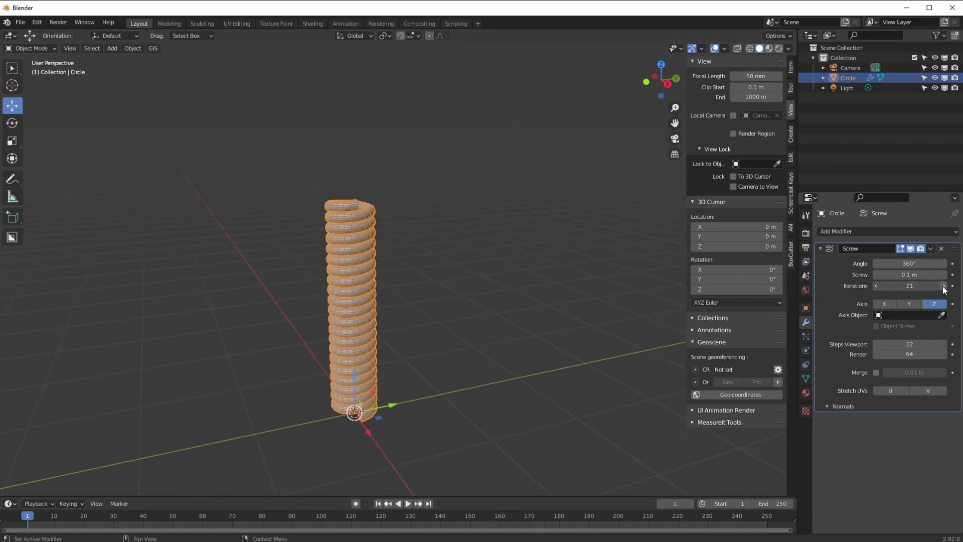
{"action": "left_click", "coordinate": [943, 285]}
{"action": "left_click", "coordinate": [943, 286]}
{"action": "left_click", "coordinate": [943, 286]}
{"action": "left_click", "coordinate": [942, 286]}
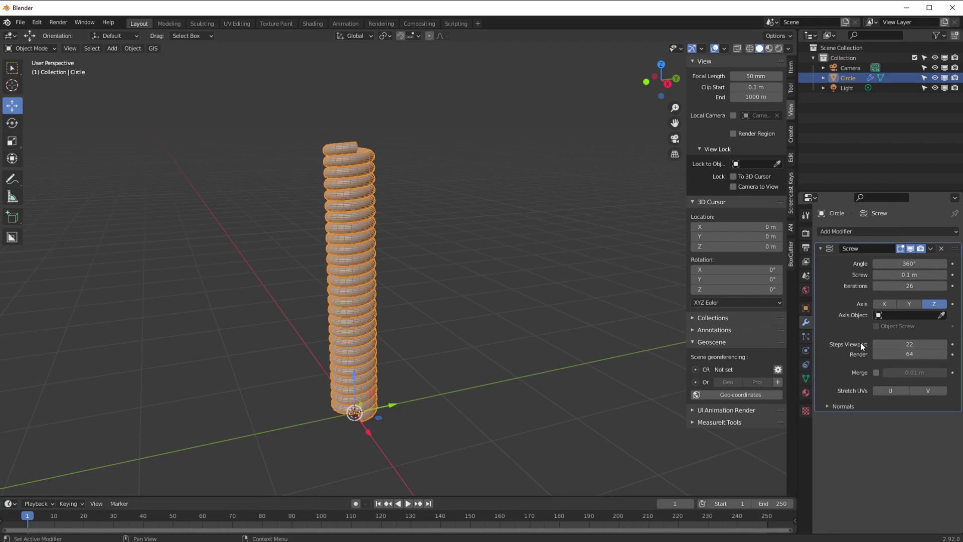
Set the Screw modifier's Screw height to 0.2 m and frame the whole spring in the viewport
{"action": "scroll", "coordinate": [390, 273], "scroll_direction": "up", "scroll_amount": 8}
{"action": "middle_click_drag", "start_coordinate": [372, 256], "coordinate": [337, 251]}
{"action": "scroll", "coordinate": [300, 255], "scroll_direction": "down", "scroll_amount": 8}
{"action": "middle_click_drag", "start_coordinate": [278, 349], "coordinate": [311, 273]}
{"action": "scroll", "coordinate": [310, 273], "scroll_direction": "up", "scroll_amount": 2}
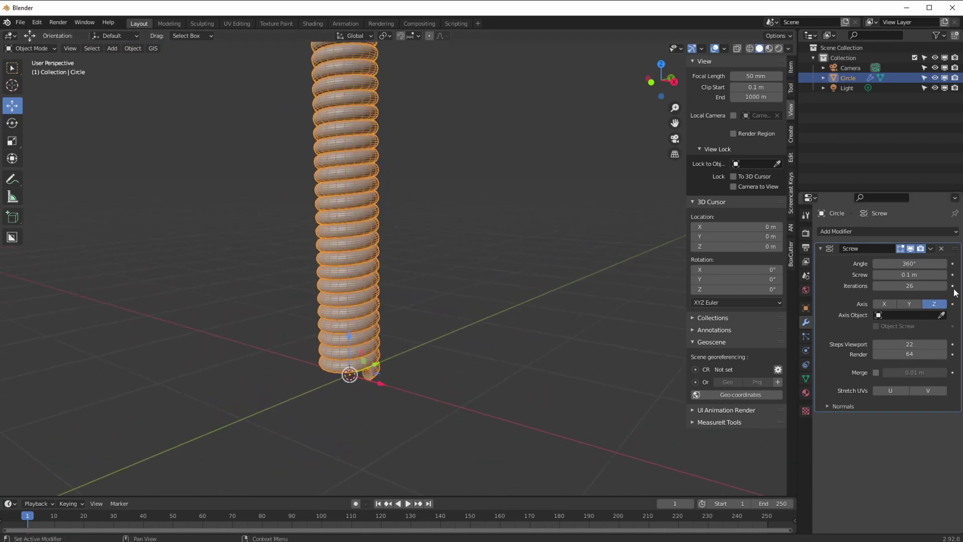
{"action": "left_click", "coordinate": [942, 274]}
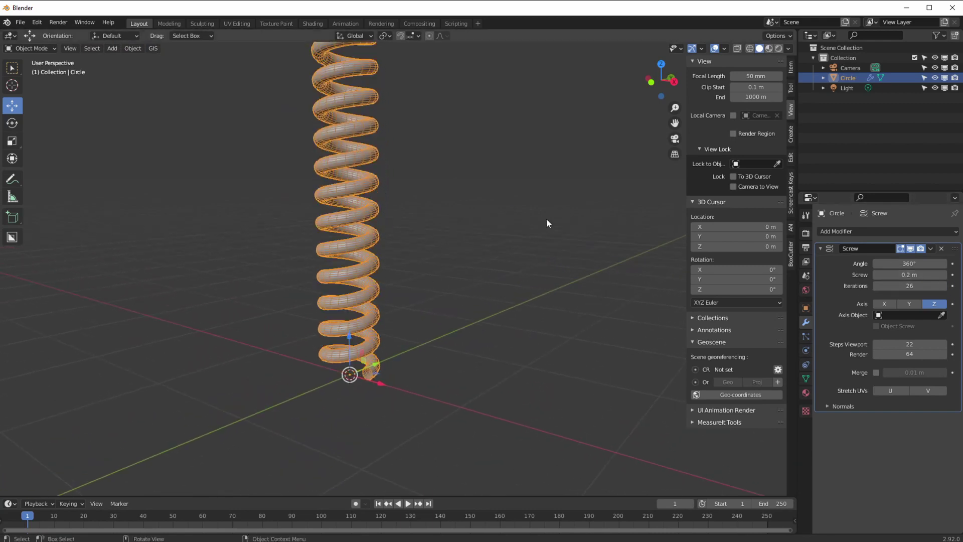
{"action": "key", "text": "KP_Decimal"}
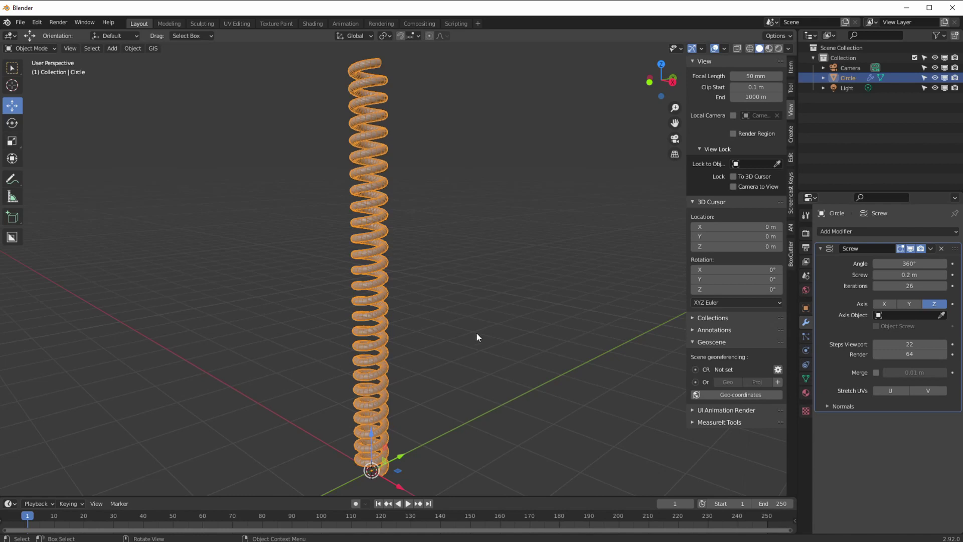
{"action": "middle_click_drag", "start_coordinate": [435, 335], "coordinate": [453, 328]}
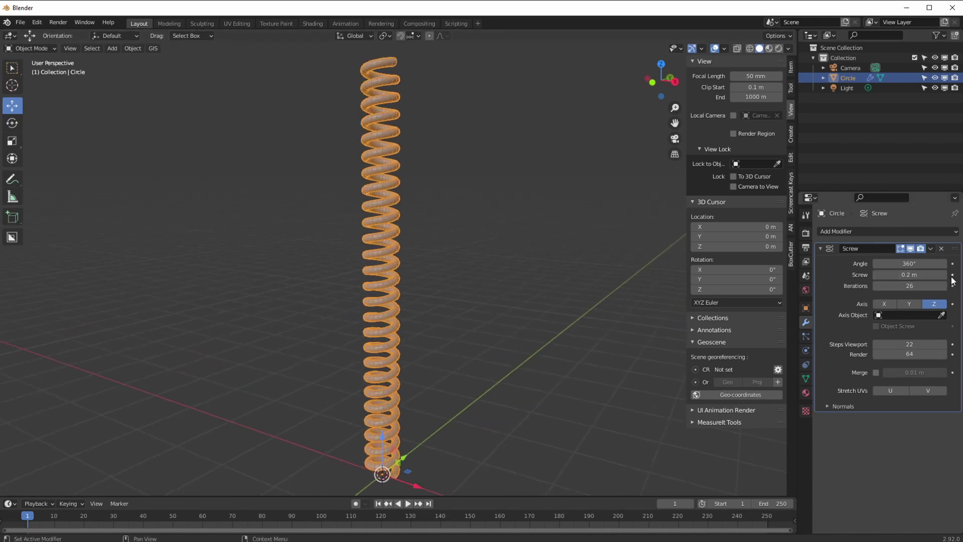
Enlarge the timeline and set the animation's end frame to 50
{"action": "left_click_drag", "start_coordinate": [40, 497], "coordinate": [42, 474]}
{"action": "key", "text": "space"}
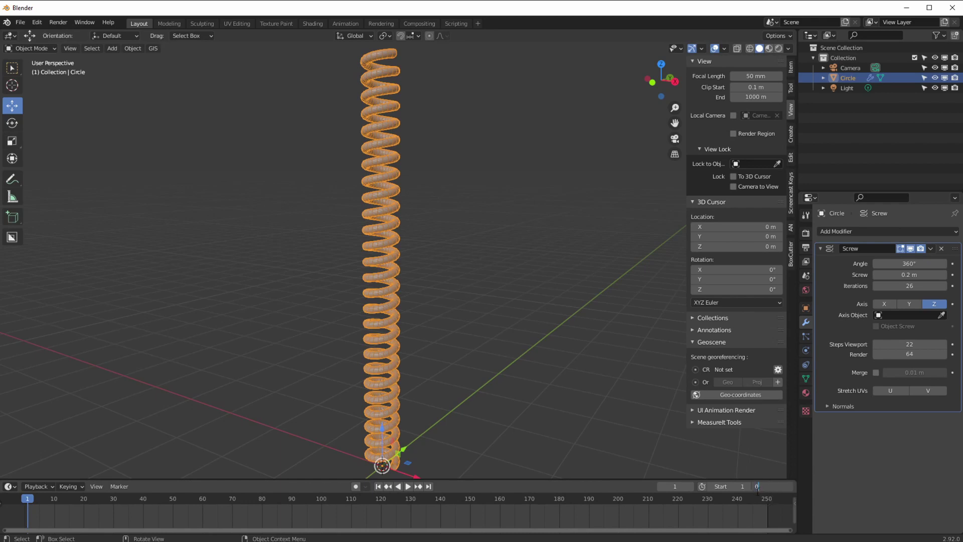
{"action": "key", "text": "Return"}
{"action": "middle_click_drag", "start_coordinate": [120, 514], "coordinate": [422, 368], "text": "ctrl"}
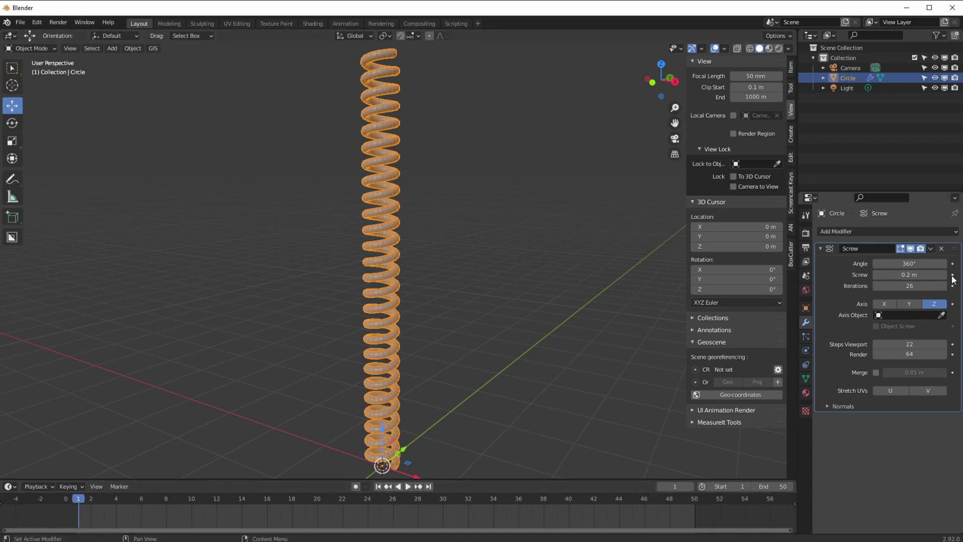
Set the Screw modifier's iterations to 12
{"action": "left_click", "coordinate": [905, 288]}
{"action": "type", "text": "12"}
{"action": "key", "text": "Return"}
{"action": "scroll", "coordinate": [383, 269], "scroll_direction": "up", "scroll_amount": 4}
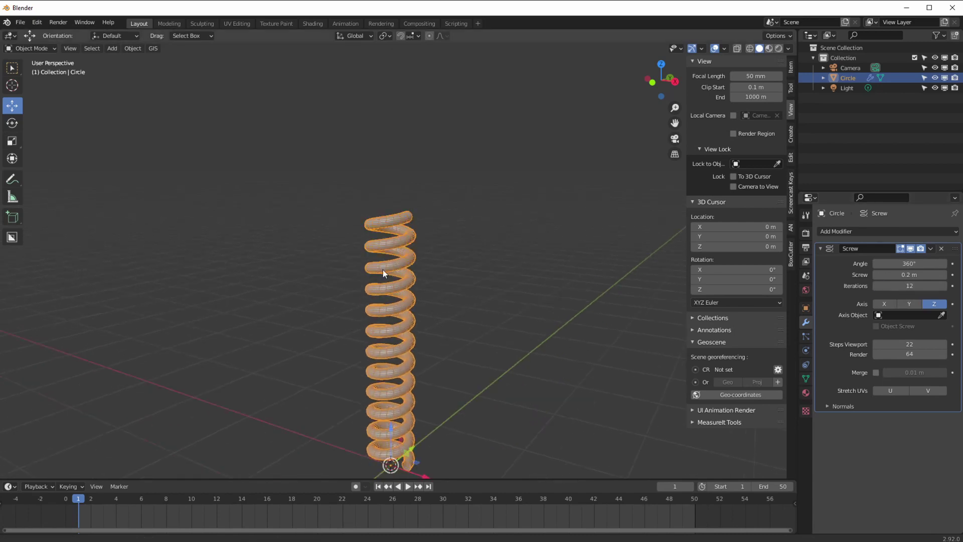
{"action": "middle_click_drag", "start_coordinate": [369, 289], "coordinate": [349, 322]}
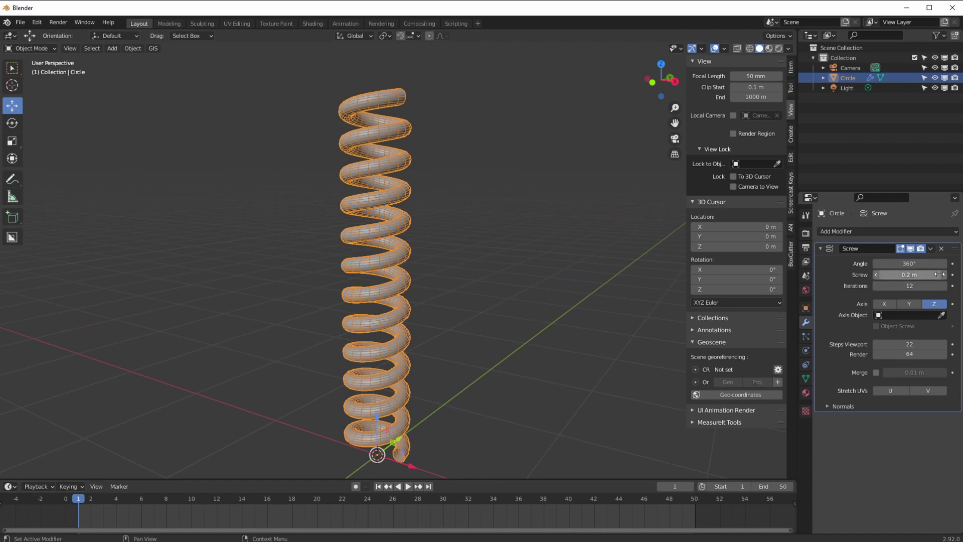
Set the Screw height to 0.1 m and keyframe it at frames 1 and 50
{"action": "left_click", "coordinate": [916, 277]}
{"action": "type", "text": "0.1"}
{"action": "key", "text": "Return"}
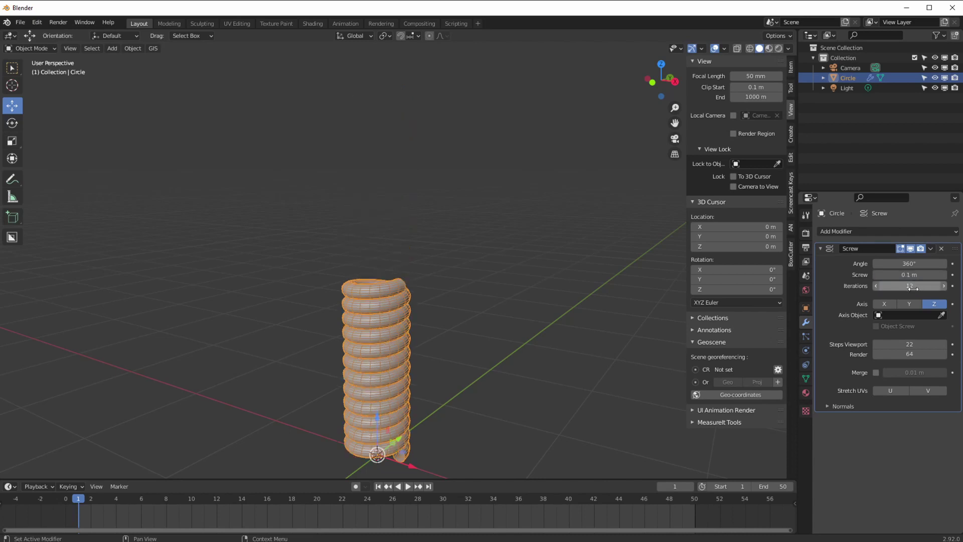
{"action": "left_click", "coordinate": [952, 274]}
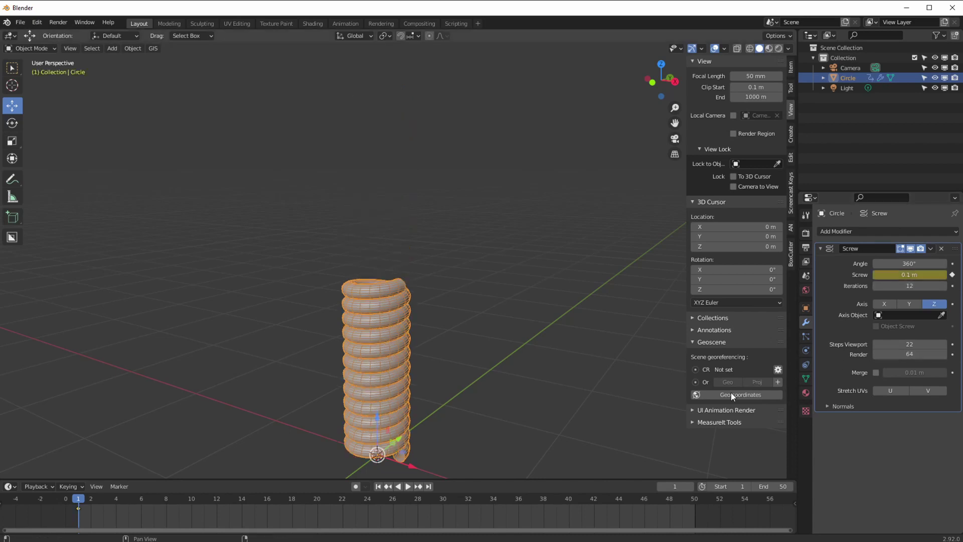
{"action": "left_click", "coordinate": [693, 501]}
{"action": "right_click", "coordinate": [899, 275]}
{"action": "left_click", "coordinate": [899, 277]}
Add another keyframe for the Screw modifier's Screw height at frame 24
{"action": "left_click", "coordinate": [407, 486]}
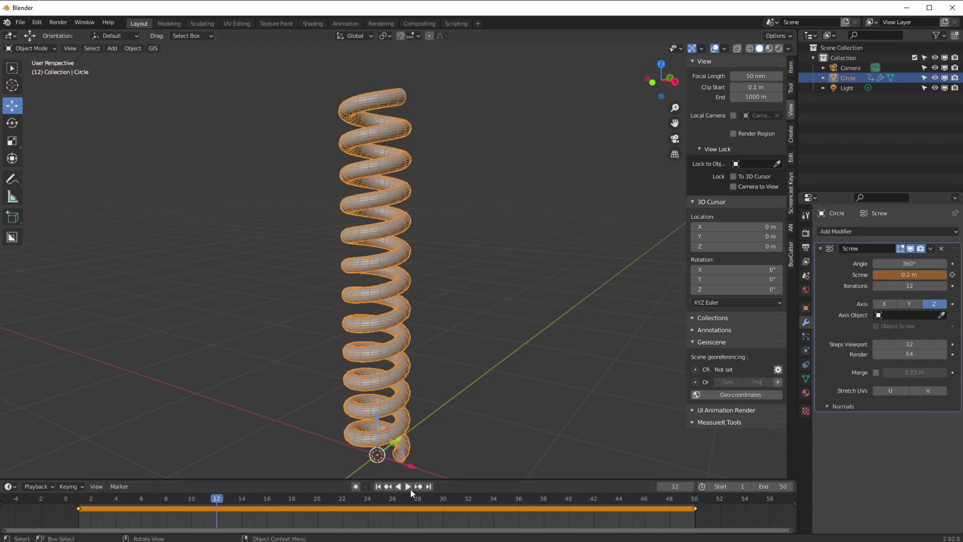
{"action": "key", "text": "space"}
{"action": "double_click", "coordinate": [888, 275]}
{"action": "key", "text": "Escape"}
{"action": "double_click", "coordinate": [890, 275]}
{"action": "key", "text": "Escape"}
{"action": "right_click", "coordinate": [901, 276]}
{"action": "left_click", "coordinate": [901, 275]}
{"action": "key", "text": "space"}
At frame 12, set the Screw height to 0.2 m and keyframe it
{"action": "left_click", "coordinate": [119, 502]}
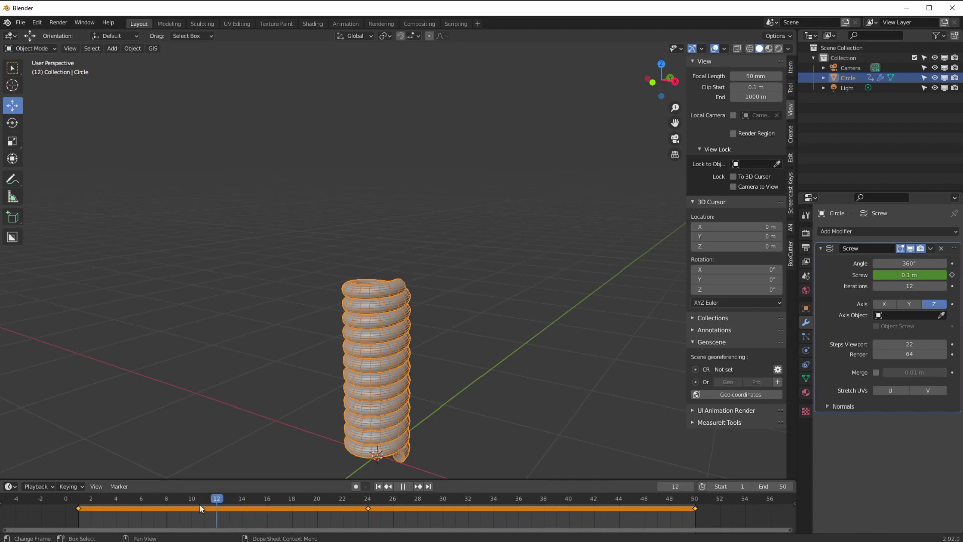
{"action": "key", "text": "space"}
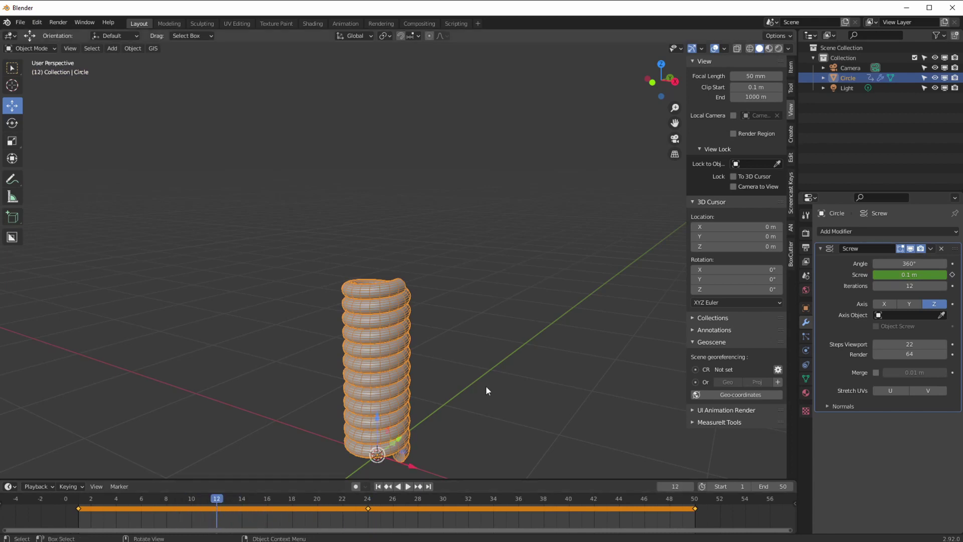
{"action": "left_click", "coordinate": [905, 275]}
{"action": "type", "text": "0.2"}
{"action": "key", "text": "Return"}
{"action": "left_click", "coordinate": [952, 275]}
{"action": "right_click", "coordinate": [941, 277]}
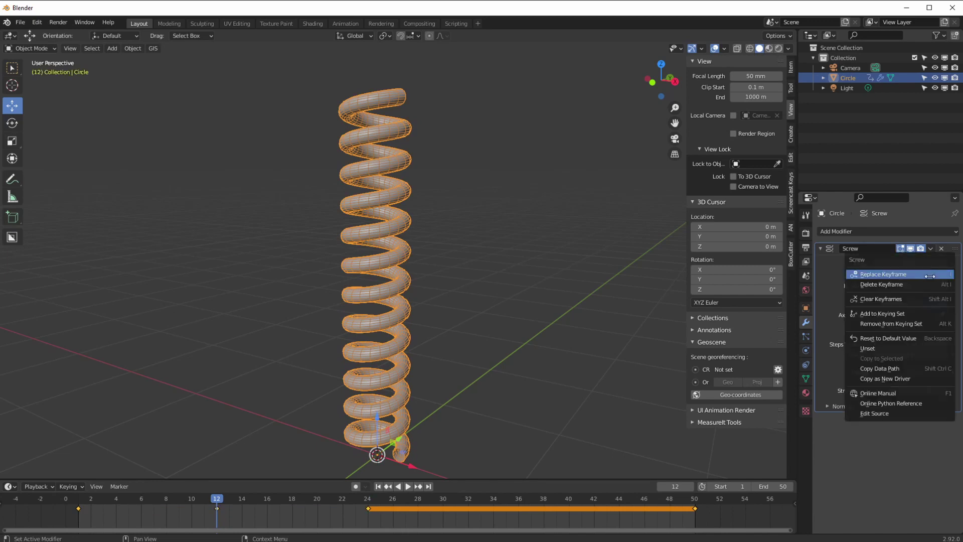
Play the spring animation and scrub through frames 1 to 24 to check how the coil stretches and compresses
{"action": "key", "text": "shift+Left"}
{"action": "key", "text": "space"}
{"action": "left_click_drag", "start_coordinate": [152, 508], "coordinate": [103, 512]}
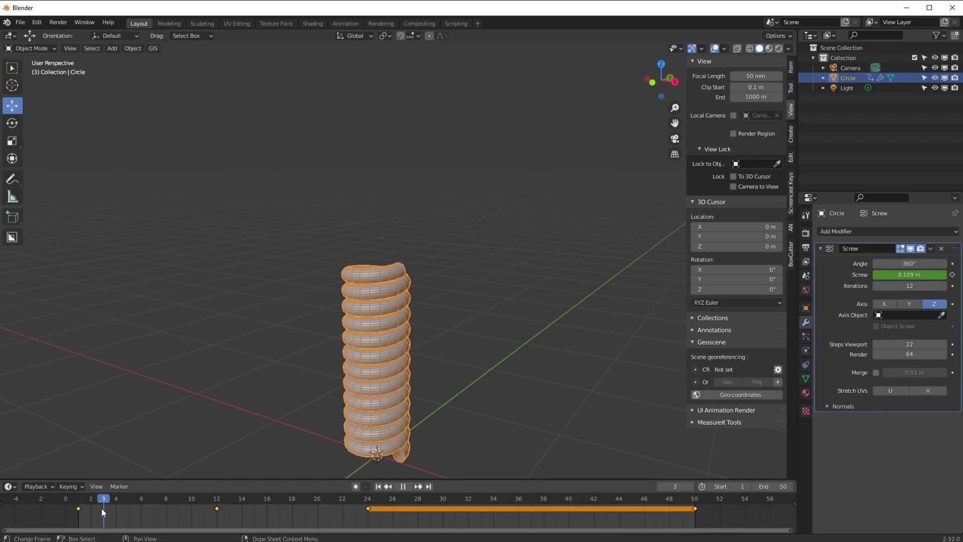
{"action": "left_click_drag", "start_coordinate": [102, 508], "coordinate": [216, 512]}
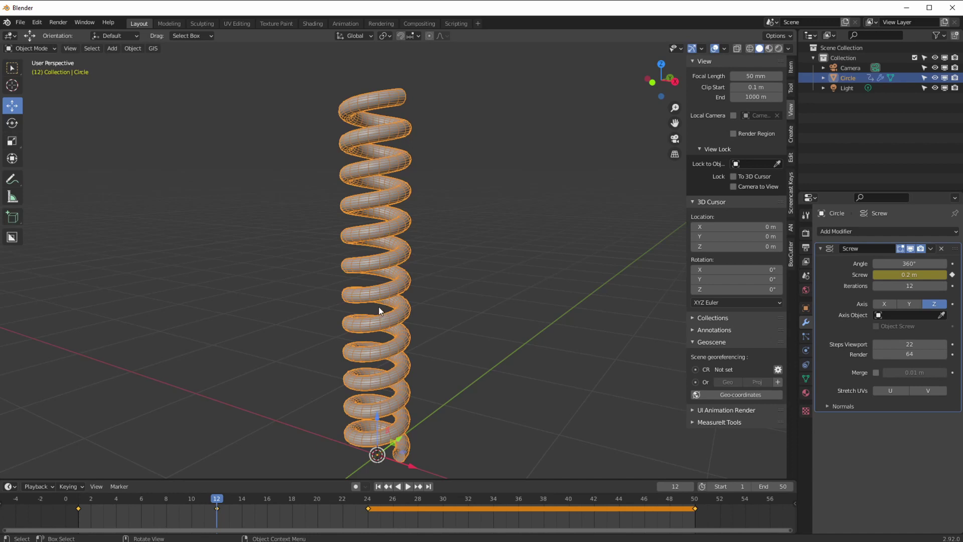
{"action": "key", "text": "shift+ctrl+space"}
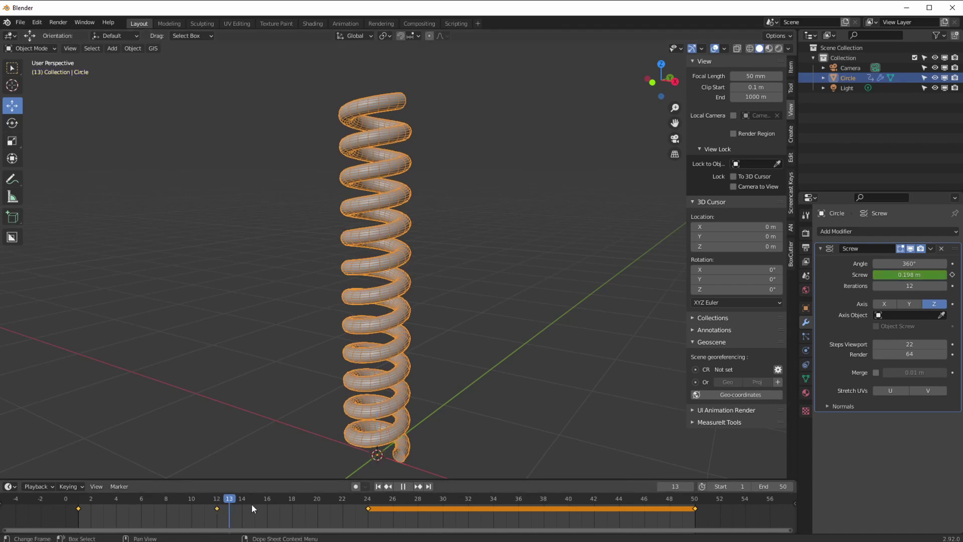
{"action": "left_click_drag", "start_coordinate": [97, 537], "coordinate": [369, 506]}
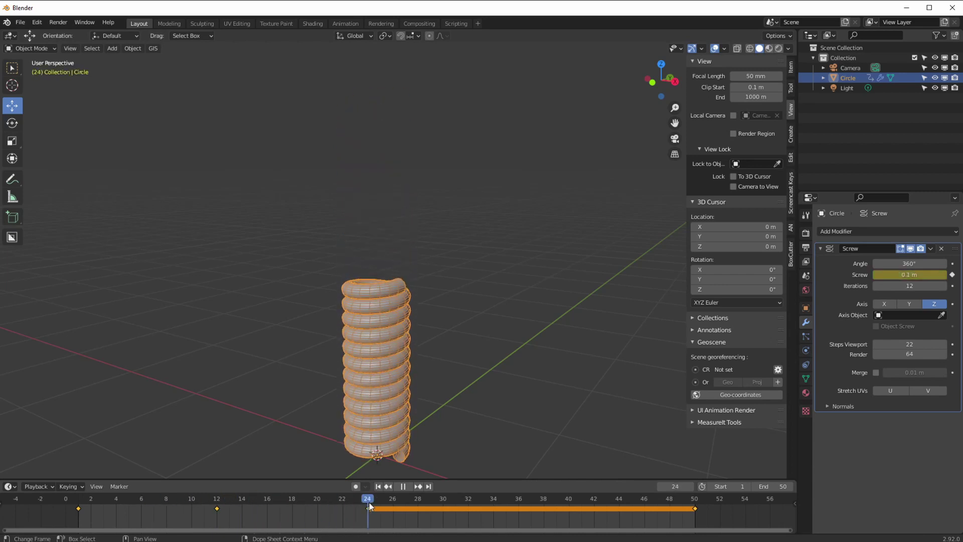
{"action": "key", "text": "space"}
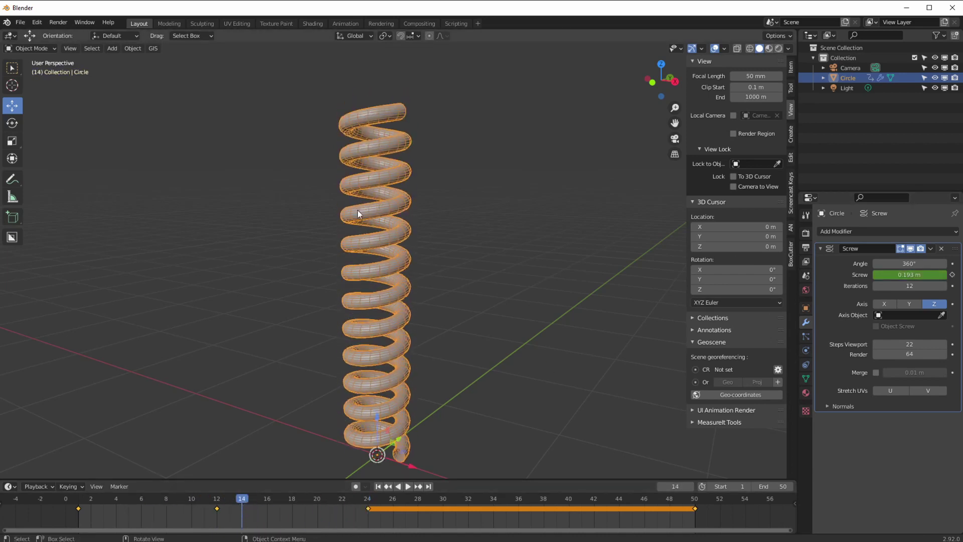
Clear all keyframes from the Screw height and set it to 0.15 m
{"action": "right_click", "coordinate": [879, 275]}
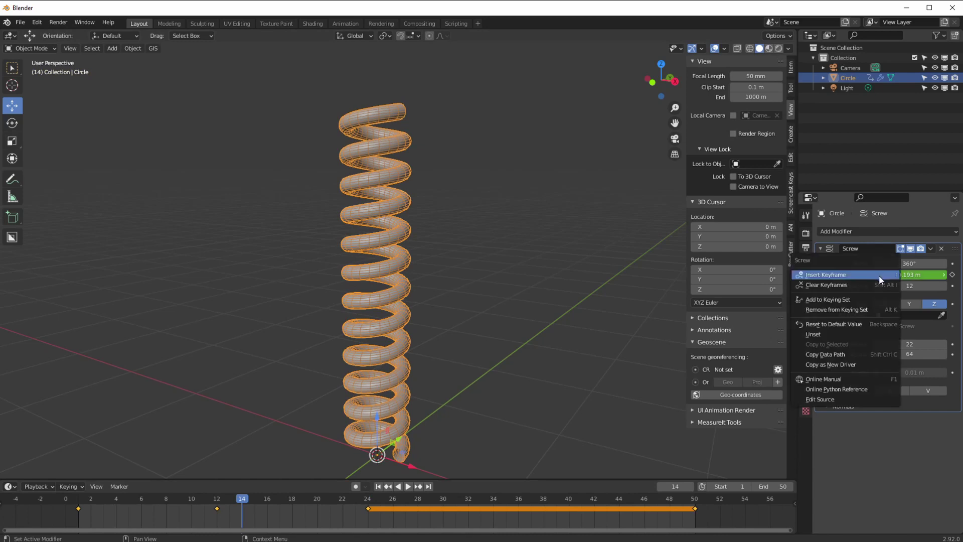
{"action": "left_click", "coordinate": [837, 285]}
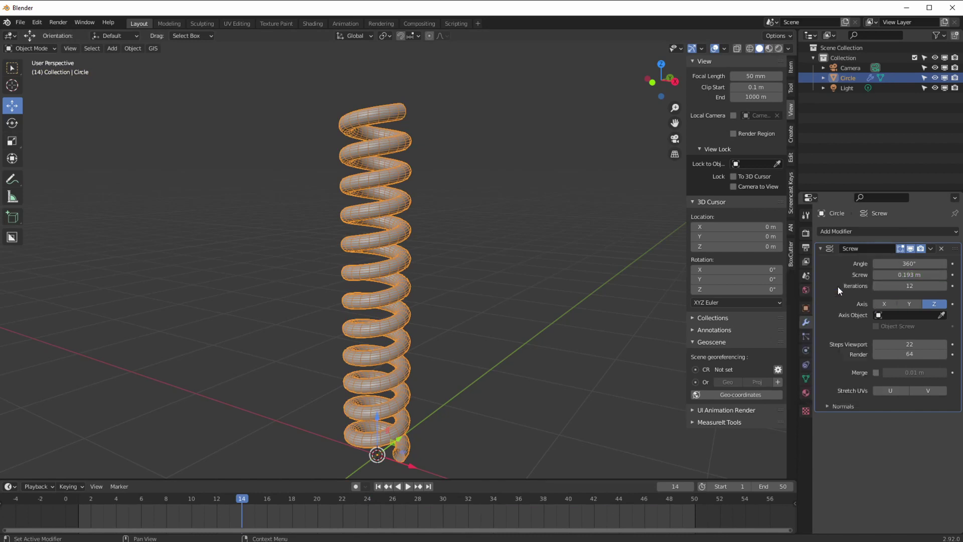
{"action": "left_click", "coordinate": [893, 275]}
{"action": "key", "text": "BackSpace"}
{"action": "type", "text": ".15"}
{"action": "key", "text": "Return"}
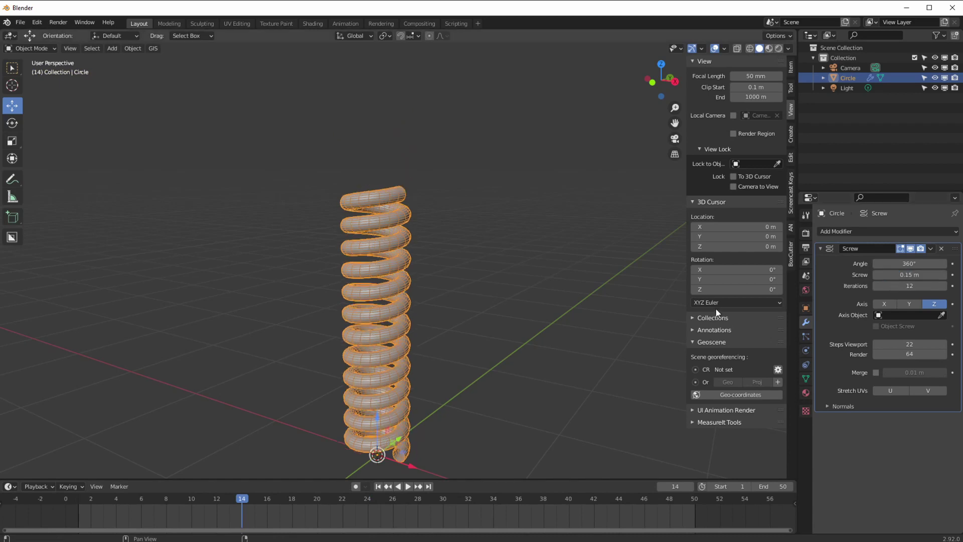
Set the Screw modifier's Screw height to 0.1 m
{"action": "middle_click_drag", "start_coordinate": [262, 360], "coordinate": [251, 342]}
{"action": "left_click", "coordinate": [892, 274]}
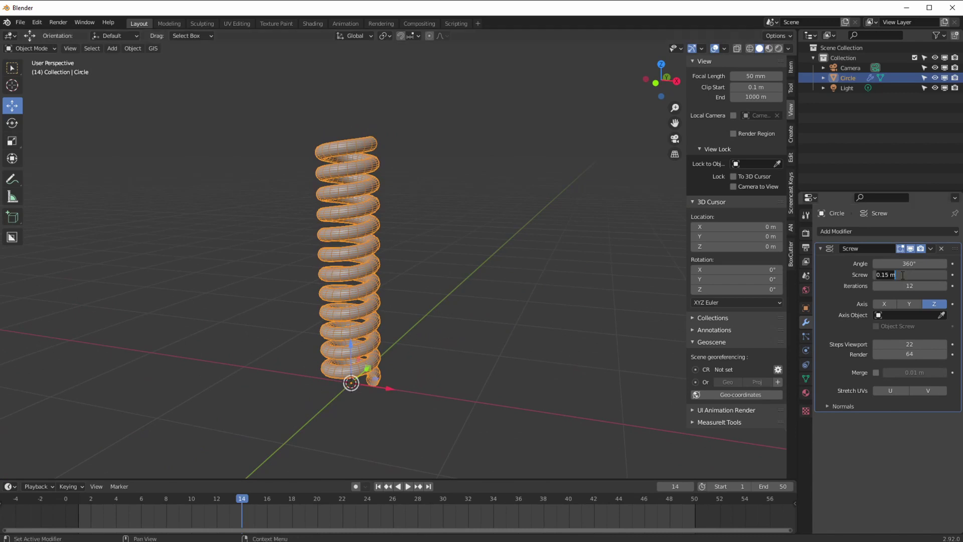
{"action": "type", "text": ".1"}
{"action": "key", "text": "Return"}
{"action": "scroll", "coordinate": [299, 263], "scroll_direction": "up", "scroll_amount": 8}
{"action": "middle_click_drag", "start_coordinate": [299, 264], "coordinate": [321, 271]}
Enter Edit Mode on the circle and show its profile close up in a front wireframe view with edge selection
{"action": "left_click", "coordinate": [50, 49]}
{"action": "left_click", "coordinate": [46, 71]}
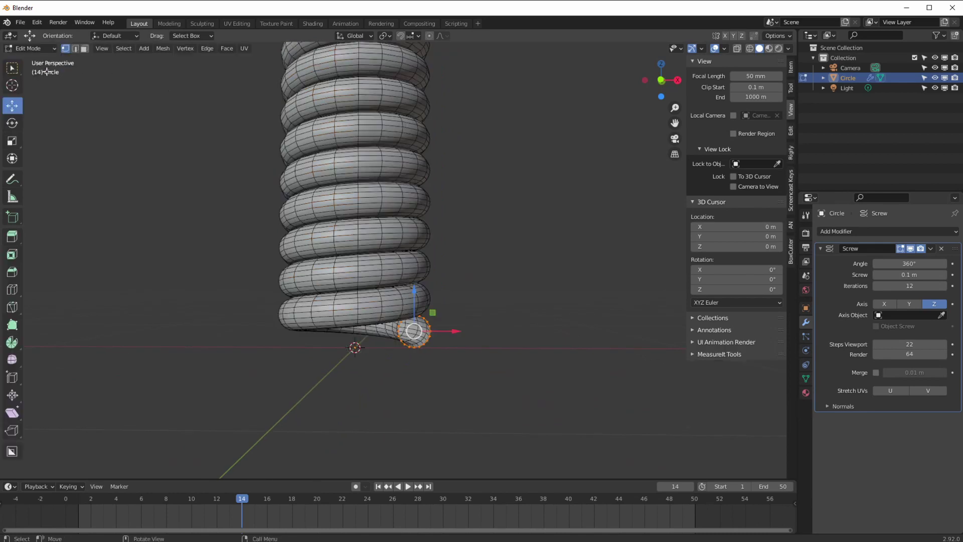
{"action": "key", "text": "KP_1"}
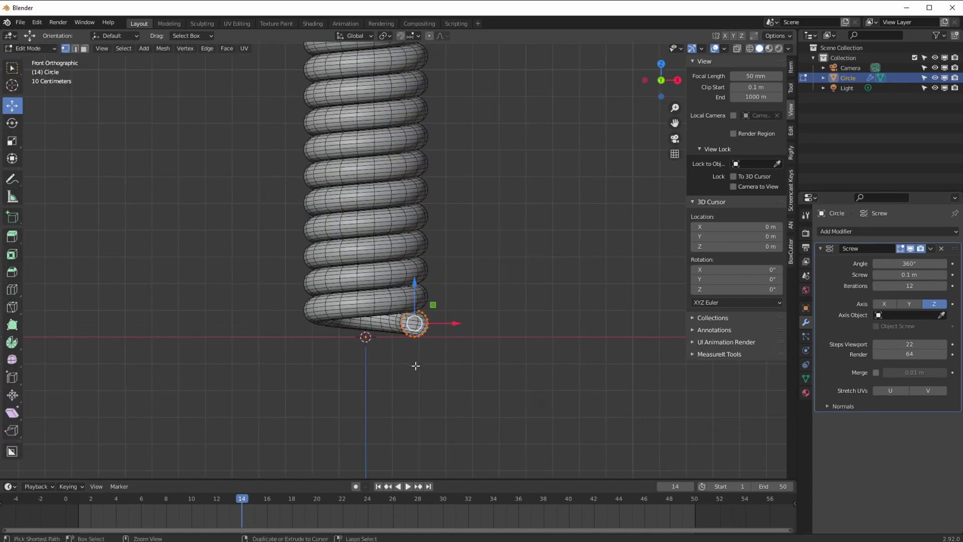
{"action": "scroll", "coordinate": [453, 262], "scroll_direction": "up", "scroll_amount": 5}
{"action": "middle_click_drag", "start_coordinate": [341, 302], "coordinate": [341, 252], "text": "ctrl"}
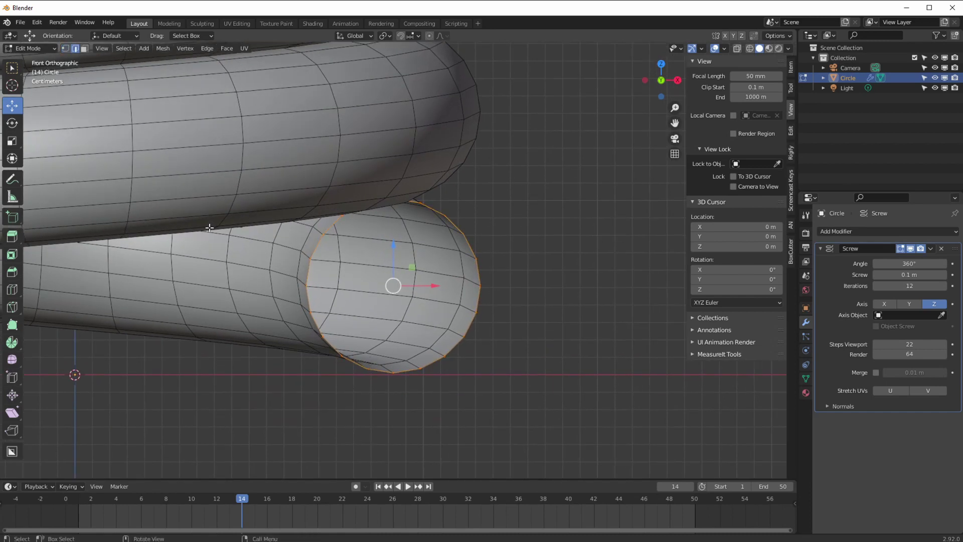
{"action": "key", "text": "shift+z"}
{"action": "key", "text": "ctrl+z"}
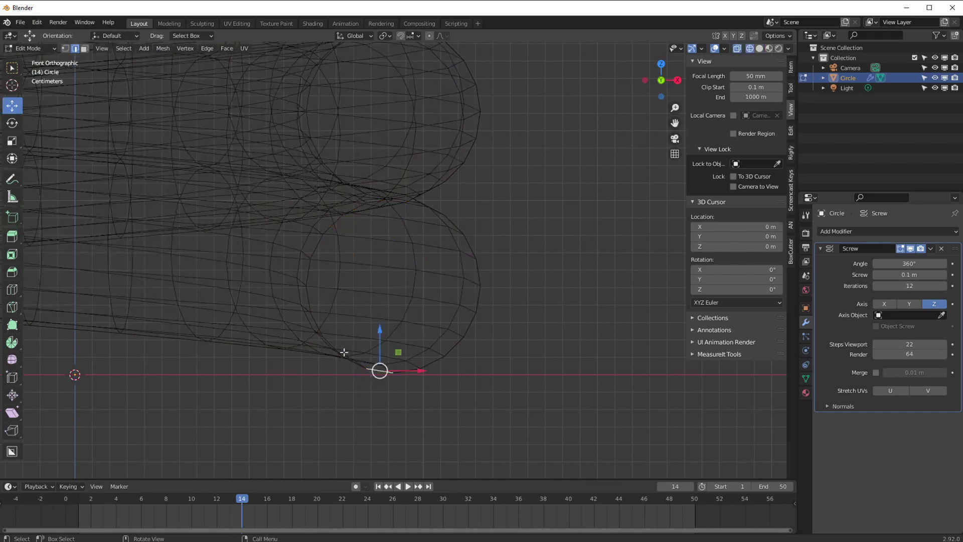
Select the edges forming the inner half of the circle profile and delete them with the Edges option
{"action": "left_click", "coordinate": [341, 351], "text": "shift"}
{"action": "left_click", "coordinate": [321, 323], "text": "shift"}
{"action": "left_click", "coordinate": [312, 304], "text": "shift"}
{"action": "left_click", "coordinate": [308, 290], "text": "shift"}
{"action": "left_click", "coordinate": [308, 272], "text": "shift"}
{"action": "left_click", "coordinate": [317, 246], "text": "shift"}
{"action": "left_click", "coordinate": [332, 224], "text": "shift"}
{"action": "left_click", "coordinate": [356, 209], "text": "shift"}
{"action": "left_click", "coordinate": [357, 208], "text": "shift"}
{"action": "left_click", "coordinate": [356, 210], "text": "shift"}
{"action": "left_click", "coordinate": [379, 200], "text": "shift"}
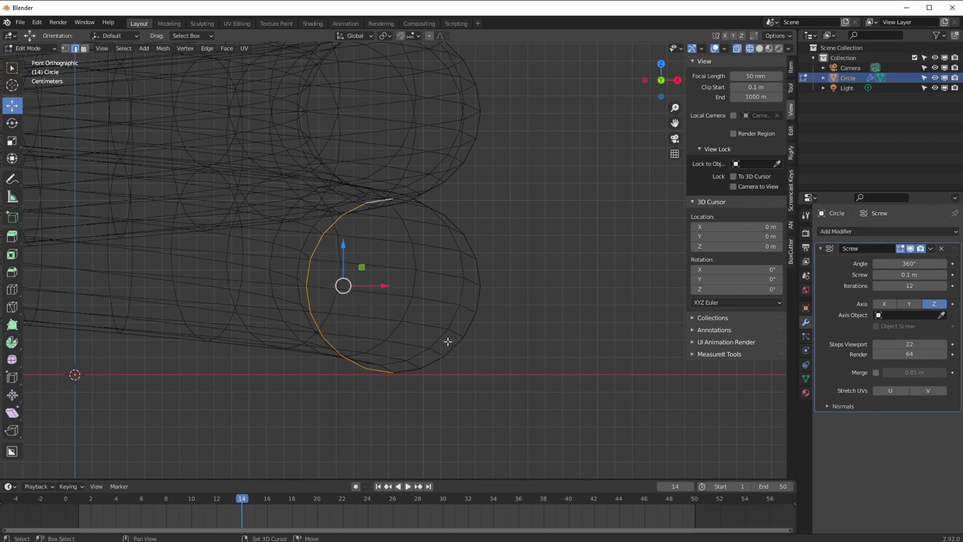
{"action": "key", "text": "x"}
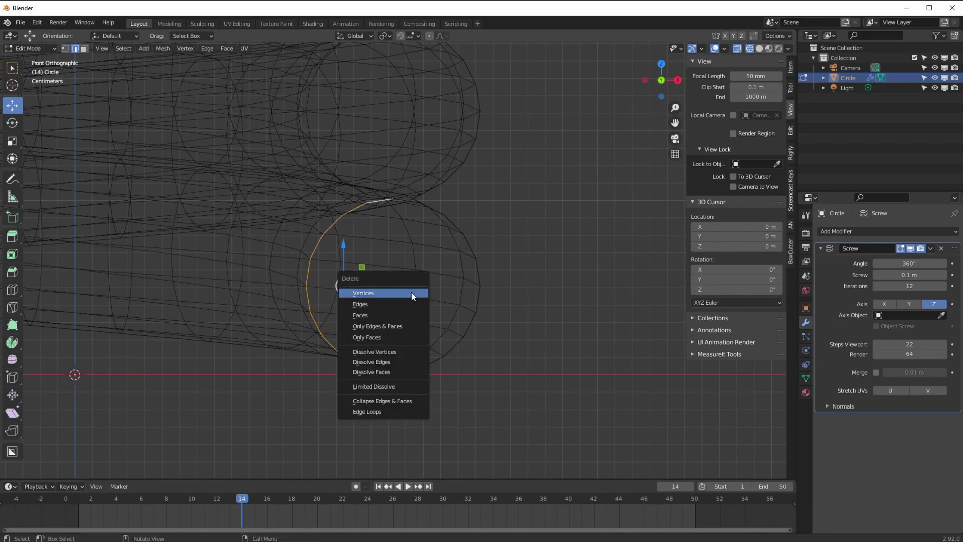
{"action": "left_click", "coordinate": [398, 304]}
Inspect the coil made from the remaining half profile in solid shading and return to the front wireframe view
{"action": "scroll", "coordinate": [405, 312], "scroll_direction": "down", "scroll_amount": 7}
{"action": "mouse_move", "coordinate": [353, 339]}
{"action": "middle_mouse_down"}
{"action": "mouse_move", "coordinate": [348, 264]}
{"action": "mouse_move", "coordinate": [342, 307]}
{"action": "mouse_move", "coordinate": [346, 285]}
{"action": "mouse_move", "coordinate": [359, 294]}
{"action": "mouse_move", "coordinate": [344, 318]}
{"action": "mouse_move", "coordinate": [410, 279]}
{"action": "mouse_move", "coordinate": [392, 296]}
{"action": "mouse_move", "coordinate": [348, 305]}
{"action": "mouse_move", "coordinate": [327, 340]}
{"action": "mouse_move", "coordinate": [366, 290]}
{"action": "mouse_move", "coordinate": [285, 313]}
{"action": "mouse_move", "coordinate": [364, 268]}
{"action": "middle_mouse_up"}
{"action": "key", "text": "z"}
{"action": "left_click", "coordinate": [348, 314]}
{"action": "key", "text": "z"}
{"action": "left_click", "coordinate": [318, 327]}
{"action": "key", "text": "KP_1"}
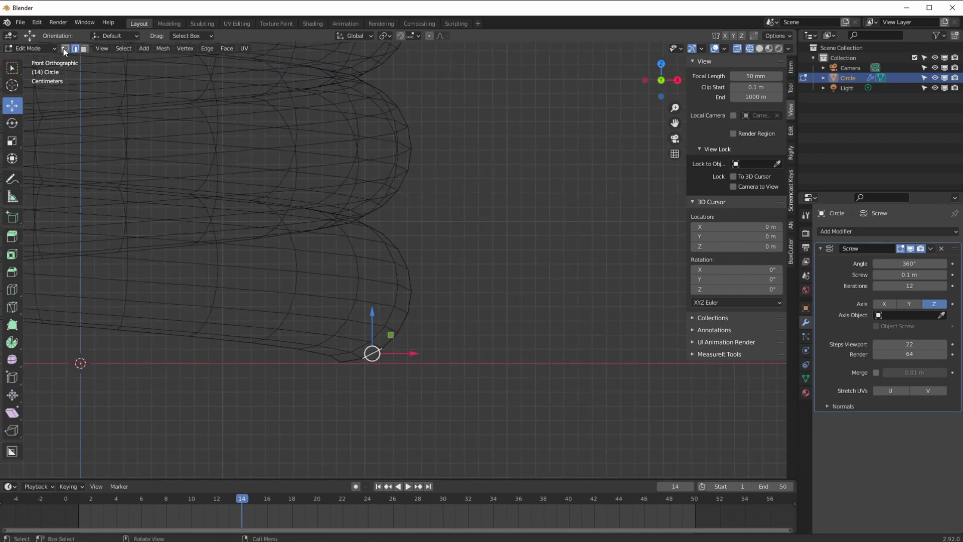
In vertex selection, box-select the lower vertices of the half-circle profile and dissolve them, keeping its lowest end vertex
{"action": "left_click_drag", "start_coordinate": [371, 354], "coordinate": [362, 359]}
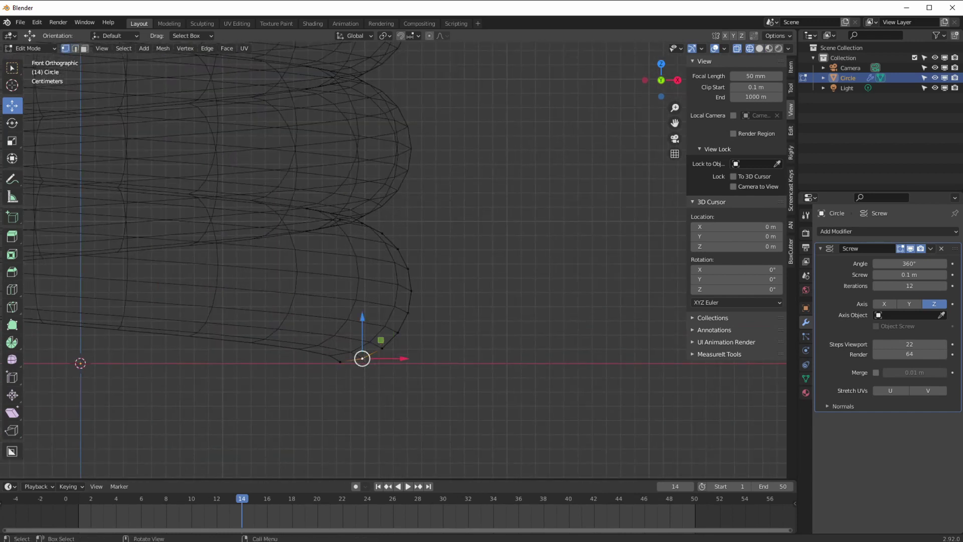
{"action": "left_click", "coordinate": [14, 69]}
{"action": "left_click_drag", "start_coordinate": [453, 436], "coordinate": [348, 296]}
{"action": "key", "text": "x"}
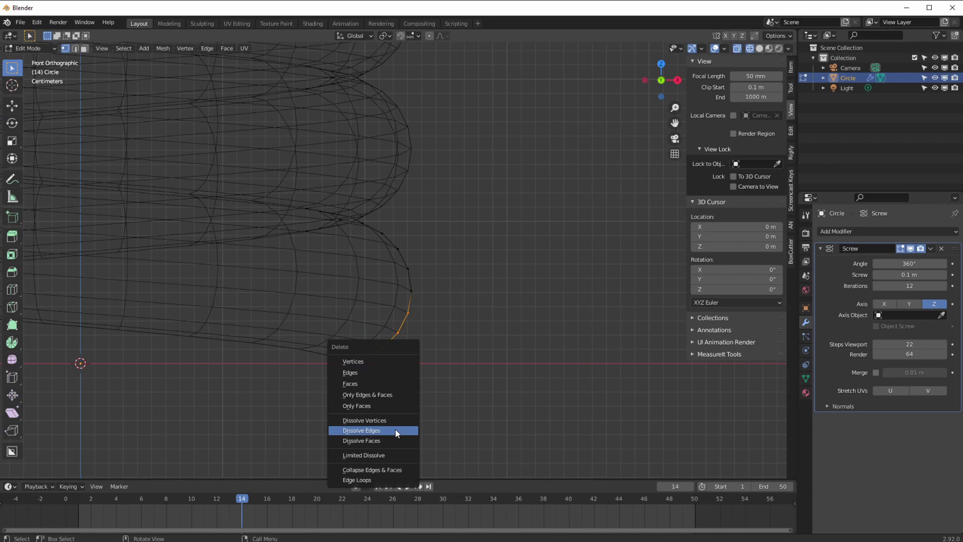
{"action": "left_click", "coordinate": [394, 421]}
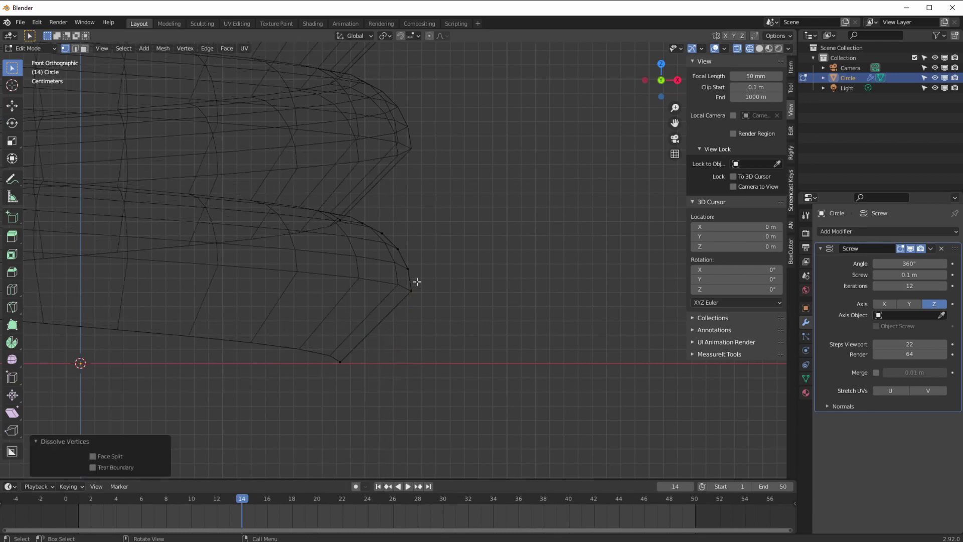
Box-select the upper arc vertices of the profile and dissolve them, leaving a V-shaped profile with its upper end vertex
{"action": "left_click_drag", "start_coordinate": [417, 282], "coordinate": [344, 213]}
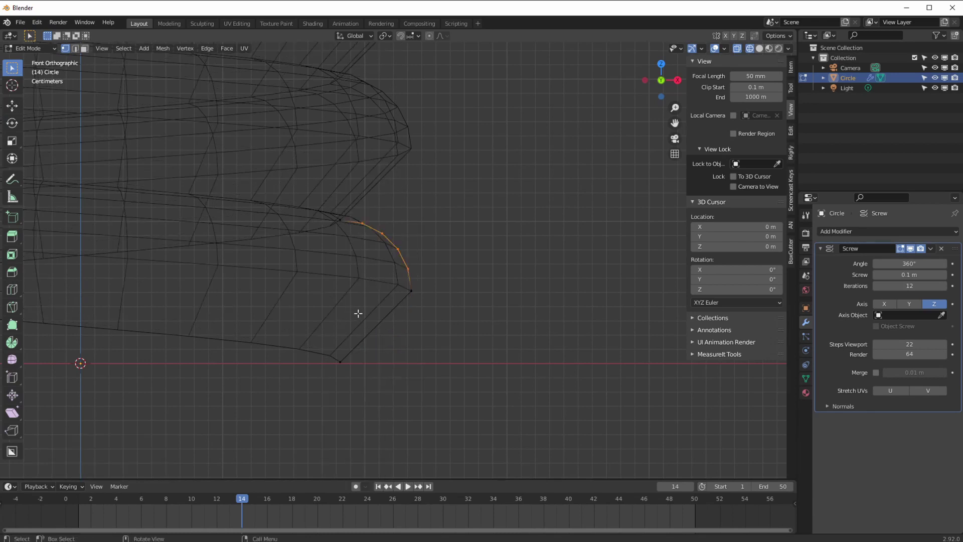
{"action": "key", "text": "x"}
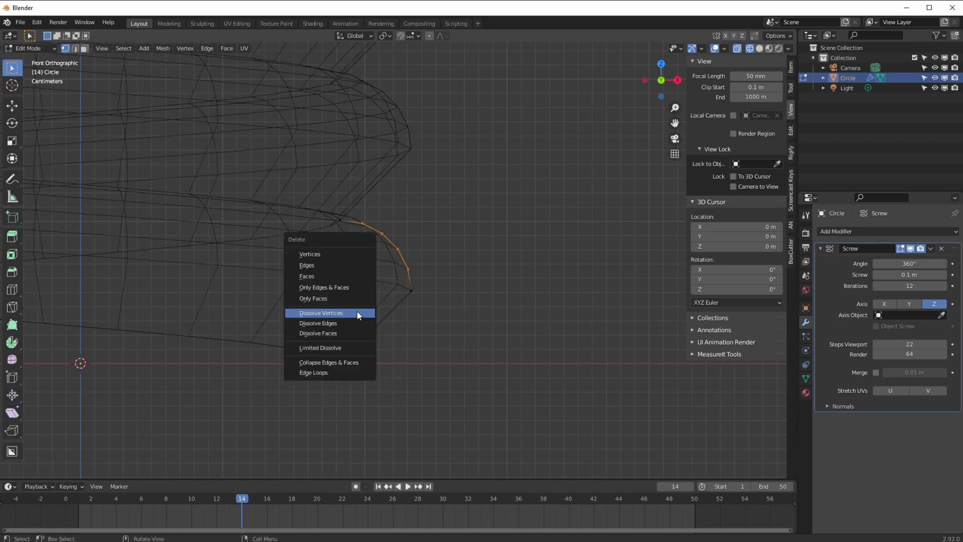
{"action": "left_click", "coordinate": [358, 314]}
Display the coil in solid shading, return to Object Mode and deselect it
{"action": "middle_click_drag", "start_coordinate": [365, 297], "coordinate": [348, 326], "text": "ctrl"}
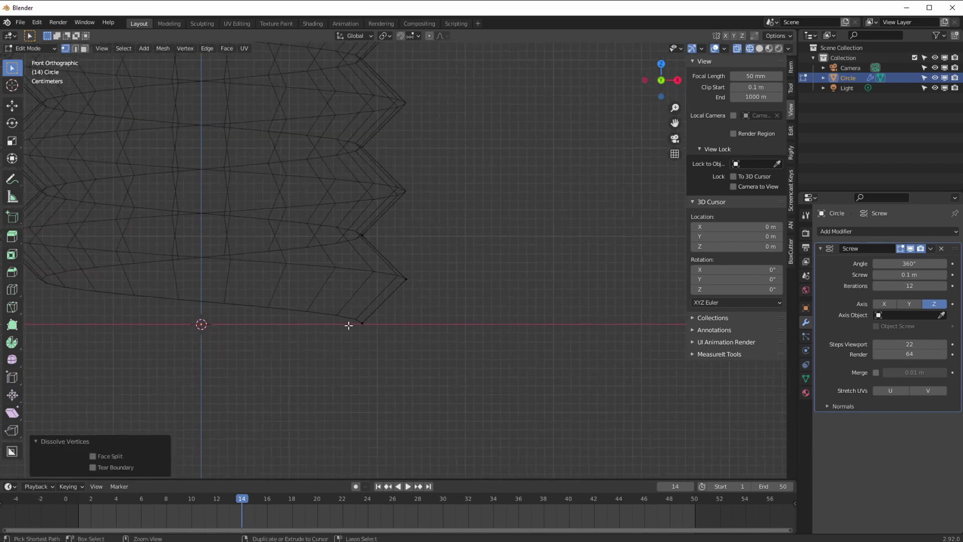
{"action": "scroll", "coordinate": [353, 321], "scroll_direction": "down", "scroll_amount": 3}
{"action": "key", "text": "z"}
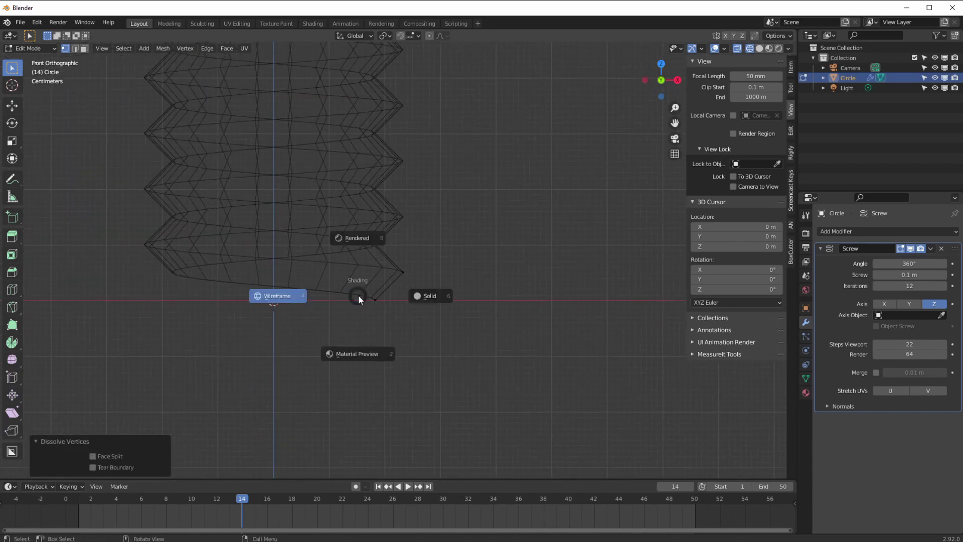
{"action": "left_click", "coordinate": [366, 300]}
{"action": "mouse_move", "coordinate": [372, 293]}
{"action": "middle_mouse_down"}
{"action": "mouse_move", "coordinate": [331, 307]}
{"action": "mouse_move", "coordinate": [355, 338]}
{"action": "middle_mouse_up"}
{"action": "left_click", "coordinate": [32, 49]}
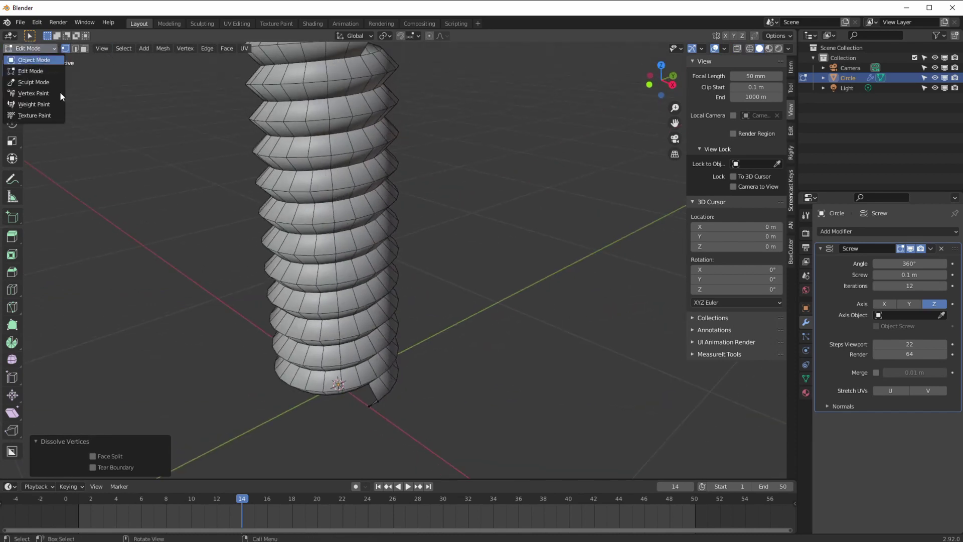
{"action": "left_click", "coordinate": [27, 58]}
{"action": "middle_click_drag", "start_coordinate": [478, 370], "coordinate": [233, 287]}
{"action": "left_click", "coordinate": [223, 276]}
{"action": "middle_click_drag", "start_coordinate": [246, 235], "coordinate": [321, 320]}
{"action": "scroll", "coordinate": [311, 357], "scroll_direction": "down", "scroll_amount": 2}
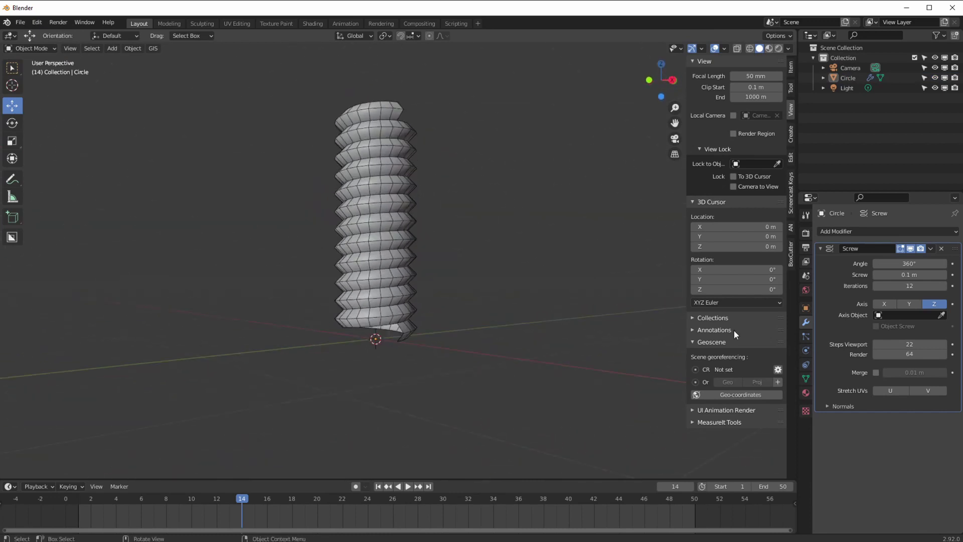
Set the Screw modifier's viewport steps to 40
{"action": "mouse_move", "coordinate": [895, 346]}
{"action": "left_mouse_down"}
{"action": "mouse_move", "coordinate": [877, 346]}
{"action": "mouse_move", "coordinate": [915, 344]}
{"action": "mouse_move", "coordinate": [900, 344]}
{"action": "left_mouse_up"}
{"action": "left_click", "coordinate": [879, 346]}
{"action": "type", "text": "40"}
{"action": "key", "text": "Return"}
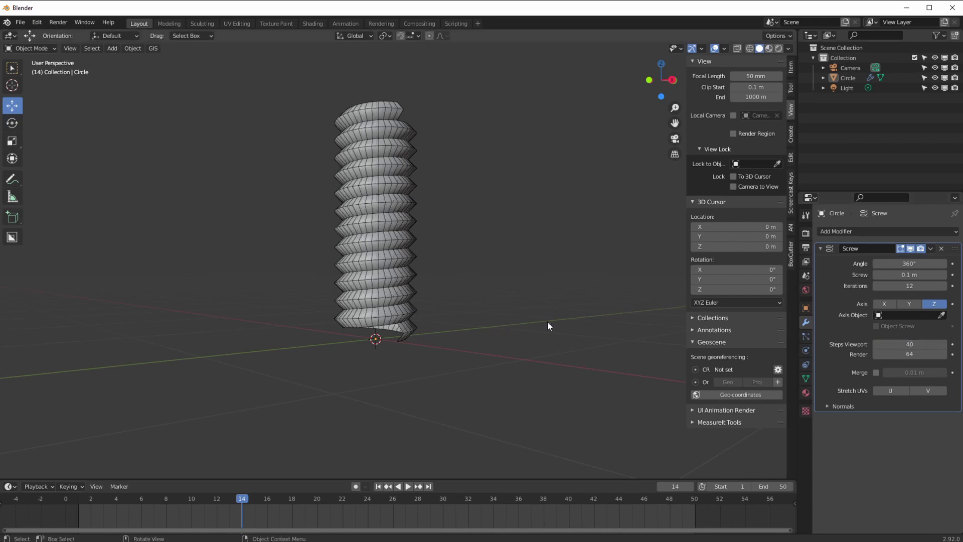
{"action": "middle_click_drag", "start_coordinate": [300, 341], "coordinate": [651, 280]}
Enable Merge in the Screw modifier and raise the merge distance to 0.24 m
{"action": "left_click", "coordinate": [930, 248]}
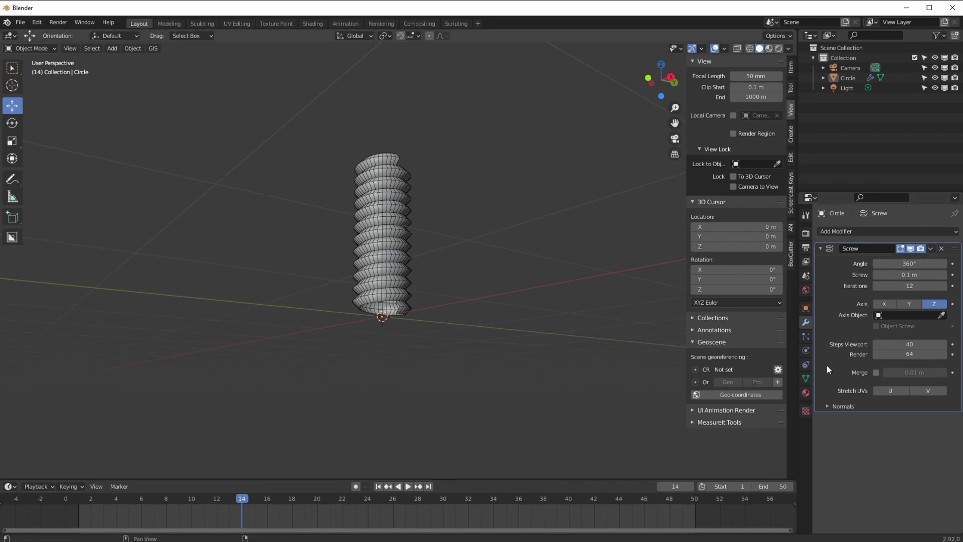
{"action": "left_click", "coordinate": [875, 372]}
{"action": "middle_click_drag", "start_coordinate": [540, 390], "coordinate": [382, 322]}
{"action": "scroll", "coordinate": [415, 338], "scroll_direction": "up", "scroll_amount": 8}
{"action": "middle_click_drag", "start_coordinate": [363, 368], "coordinate": [394, 309]}
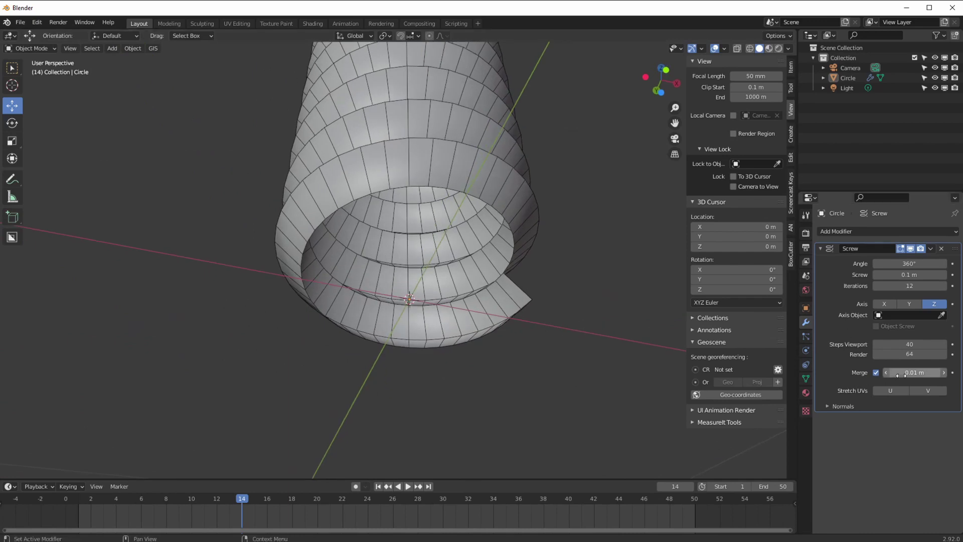
{"action": "mouse_move", "coordinate": [903, 374]}
{"action": "left_mouse_down"}
{"action": "mouse_move", "coordinate": [956, 376]}
{"action": "mouse_move", "coordinate": [917, 376]}
{"action": "left_mouse_up"}
{"action": "mouse_move", "coordinate": [404, 345]}
{"action": "middle_mouse_down"}
{"action": "mouse_move", "coordinate": [340, 363]}
{"action": "mouse_move", "coordinate": [332, 351]}
{"action": "mouse_move", "coordinate": [323, 375]}
{"action": "mouse_move", "coordinate": [336, 396]}
{"action": "mouse_move", "coordinate": [324, 408]}
{"action": "mouse_move", "coordinate": [256, 385]}
{"action": "mouse_move", "coordinate": [272, 393]}
{"action": "mouse_move", "coordinate": [376, 386]}
{"action": "mouse_move", "coordinate": [367, 394]}
{"action": "mouse_move", "coordinate": [354, 386]}
{"action": "mouse_move", "coordinate": [362, 381]}
{"action": "mouse_move", "coordinate": [348, 383]}
{"action": "mouse_move", "coordinate": [380, 378]}
{"action": "mouse_move", "coordinate": [357, 416]}
{"action": "middle_mouse_up"}
Expand the Screw modifier's Normals options, select the coil and apply Shade Smooth to it
{"action": "left_click", "coordinate": [827, 406]}
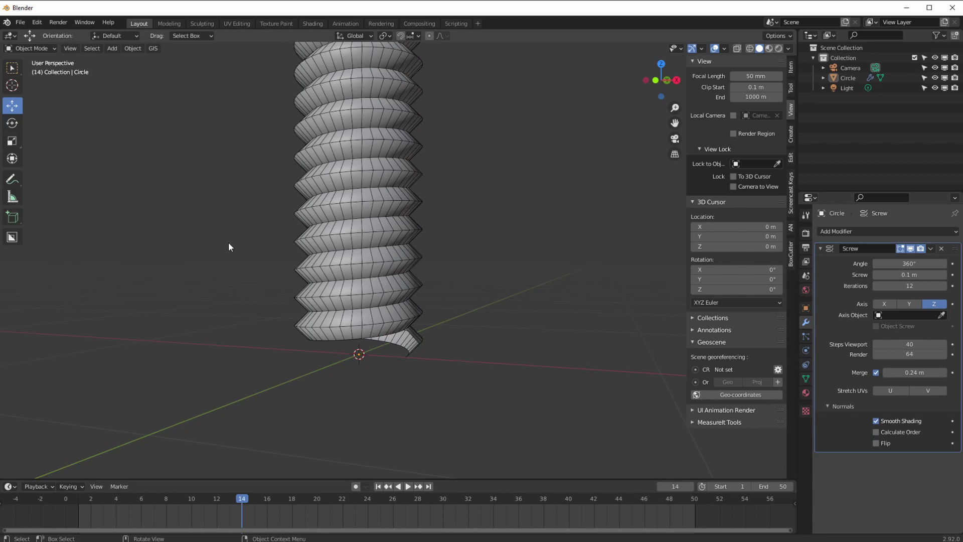
{"action": "left_click", "coordinate": [132, 48]}
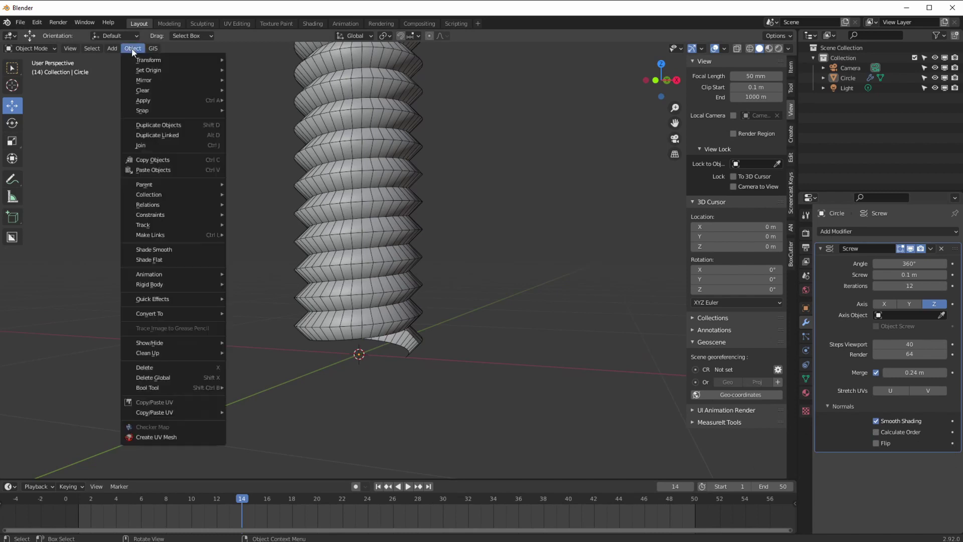
{"action": "left_click", "coordinate": [142, 250]}
{"action": "left_click", "coordinate": [348, 248]}
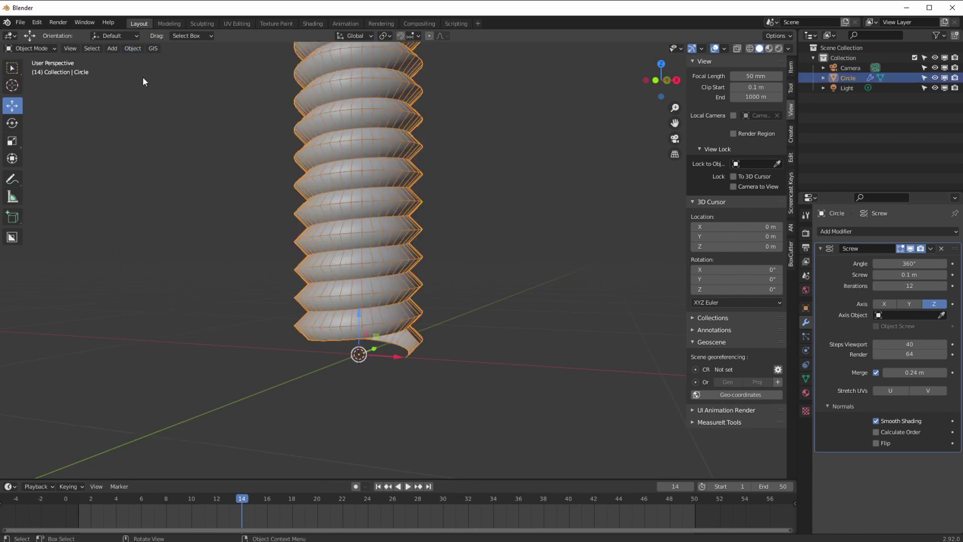
{"action": "left_click", "coordinate": [132, 48]}
{"action": "left_click", "coordinate": [150, 250]}
{"action": "middle_click_drag", "start_coordinate": [152, 251], "coordinate": [191, 278]}
{"action": "left_click", "coordinate": [198, 303]}
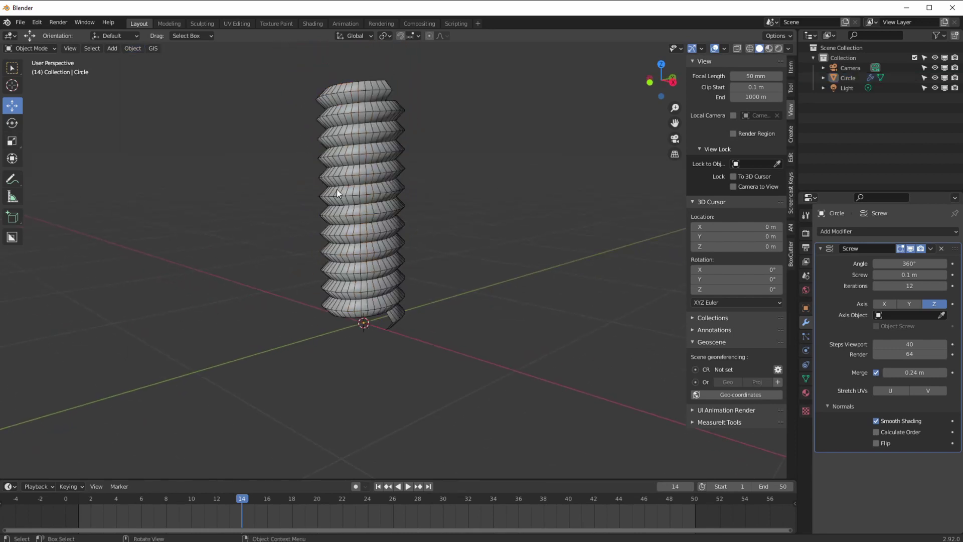
Turn off the Wireframe overlay so the coil's surface shows without mesh edges
{"action": "left_click", "coordinate": [724, 48]}
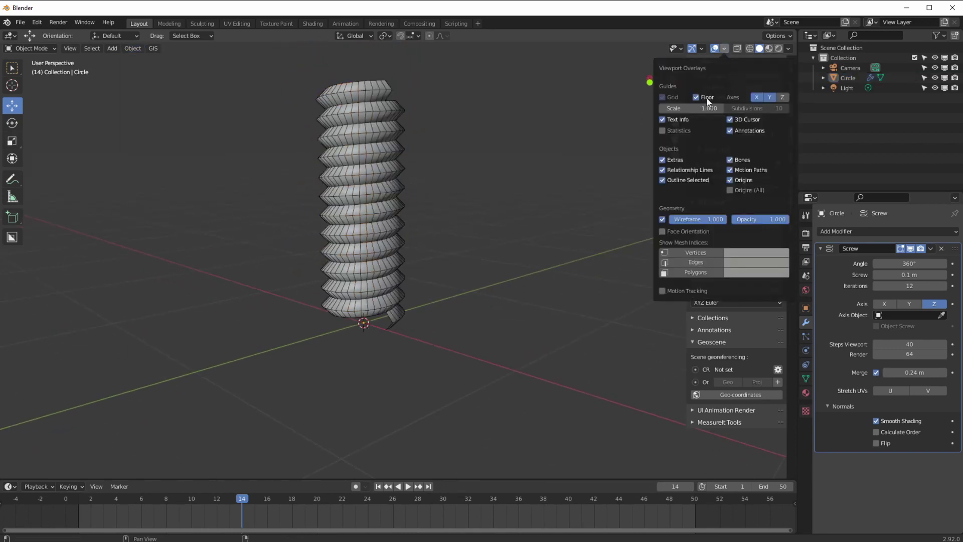
{"action": "left_click", "coordinate": [661, 221]}
{"action": "middle_click_drag", "start_coordinate": [265, 281], "coordinate": [284, 273]}
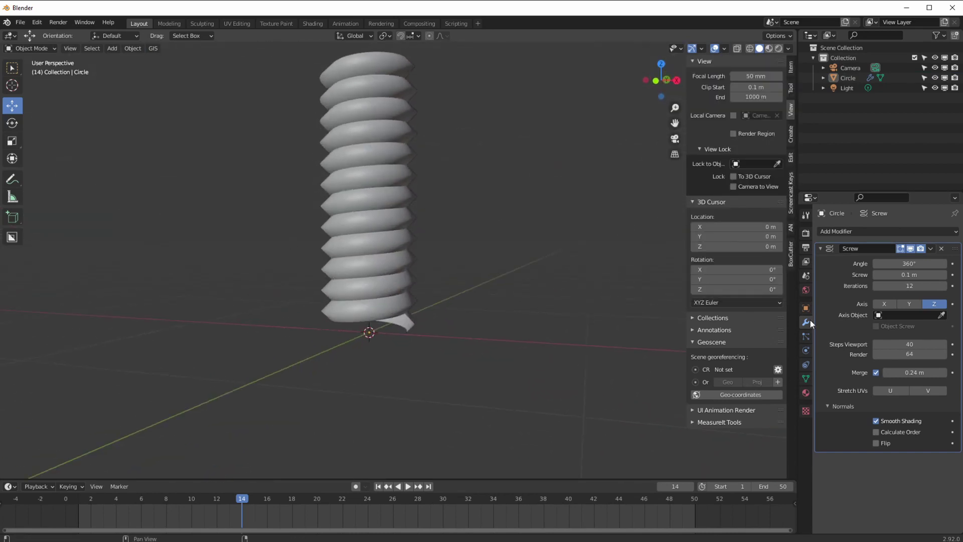
Enable Auto Smooth in the mesh's normals settings and Calculate Order in the Screw modifier
{"action": "left_click", "coordinate": [805, 378]}
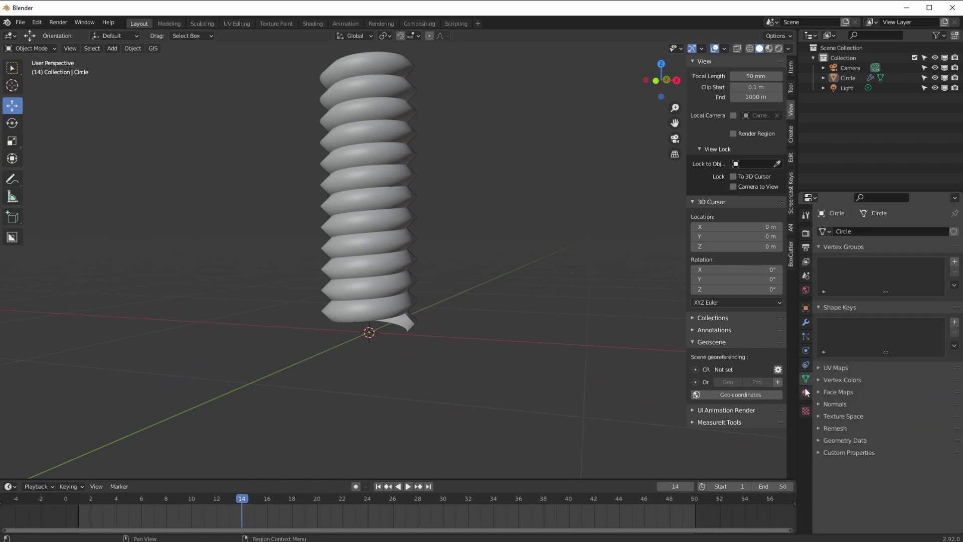
{"action": "left_click", "coordinate": [875, 419]}
{"action": "mouse_move", "coordinate": [324, 331]}
{"action": "middle_mouse_down"}
{"action": "mouse_move", "coordinate": [305, 356]}
{"action": "mouse_move", "coordinate": [262, 355]}
{"action": "mouse_move", "coordinate": [295, 362]}
{"action": "middle_mouse_up"}
{"action": "left_click", "coordinate": [806, 323]}
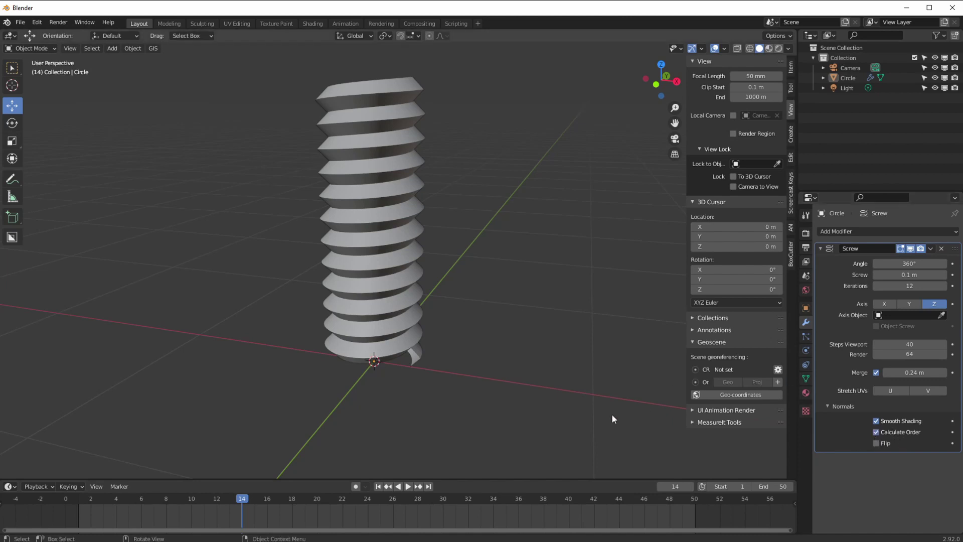
Select the coil and try the Screw modifier's Flip option for the normals, leaving it off
{"action": "middle_click_drag", "start_coordinate": [388, 335], "coordinate": [374, 328]}
{"action": "left_click", "coordinate": [374, 332]}
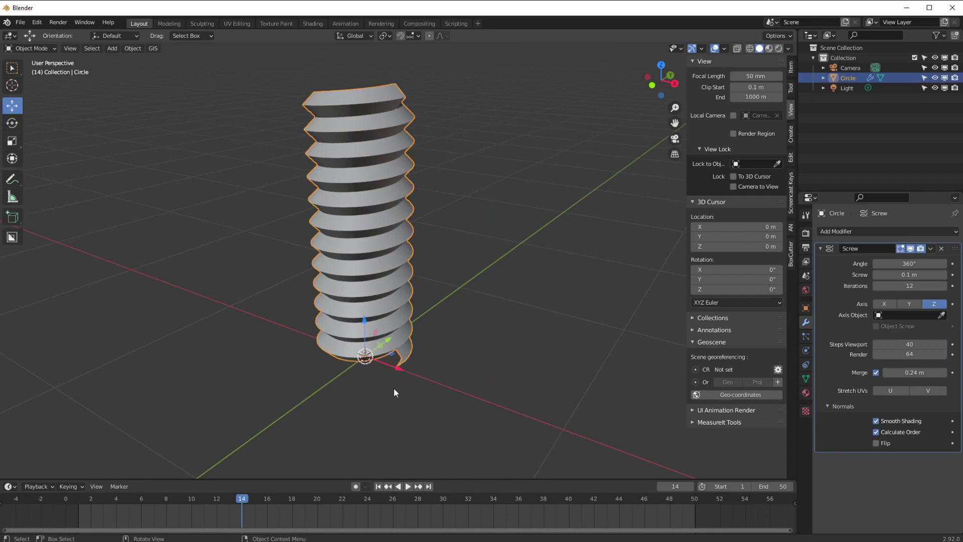
{"action": "middle_click_drag", "start_coordinate": [376, 413], "coordinate": [409, 435]}
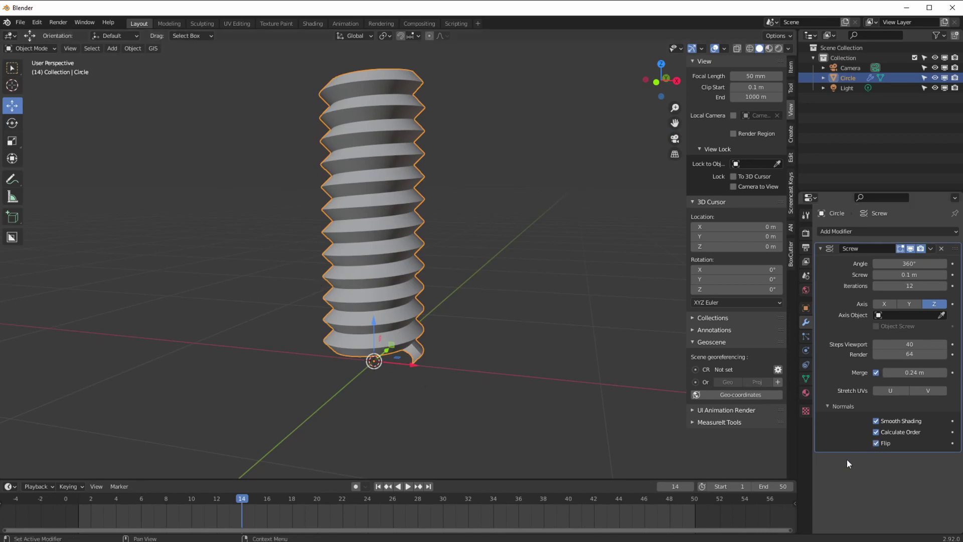
{"action": "left_click", "coordinate": [876, 443]}
Compare the coil's normals with Flip on and off using the Face Orientation overlay, and leave both options off
{"action": "left_click", "coordinate": [725, 49]}
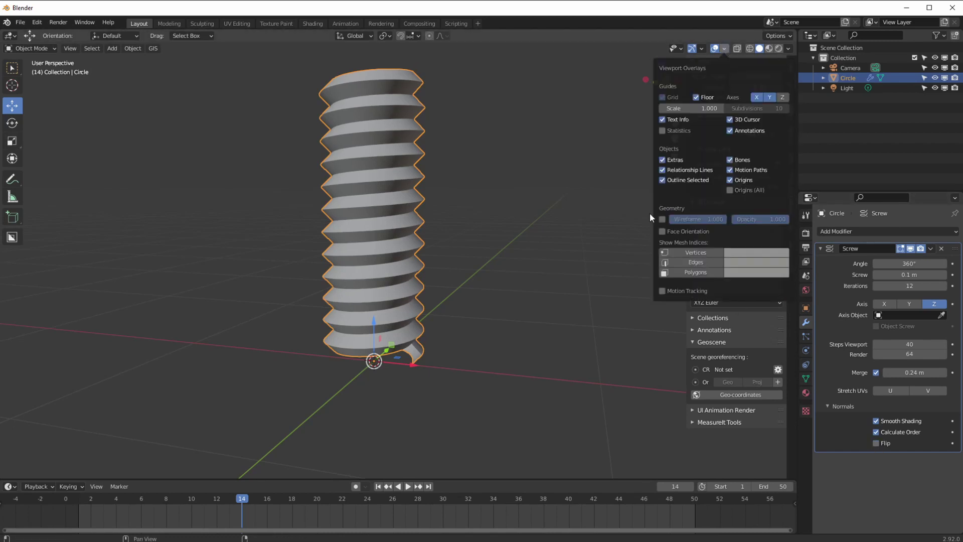
{"action": "left_click", "coordinate": [662, 232]}
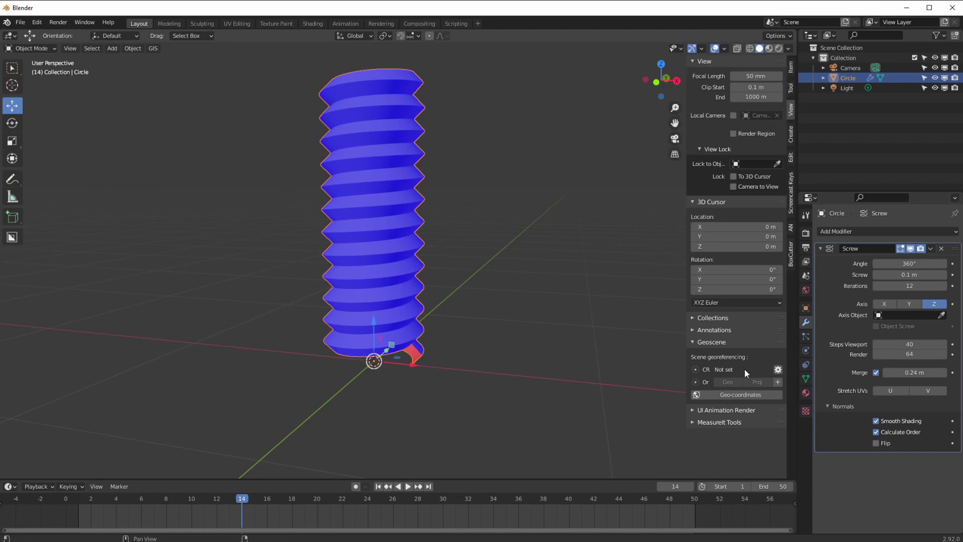
{"action": "left_click", "coordinate": [875, 444]}
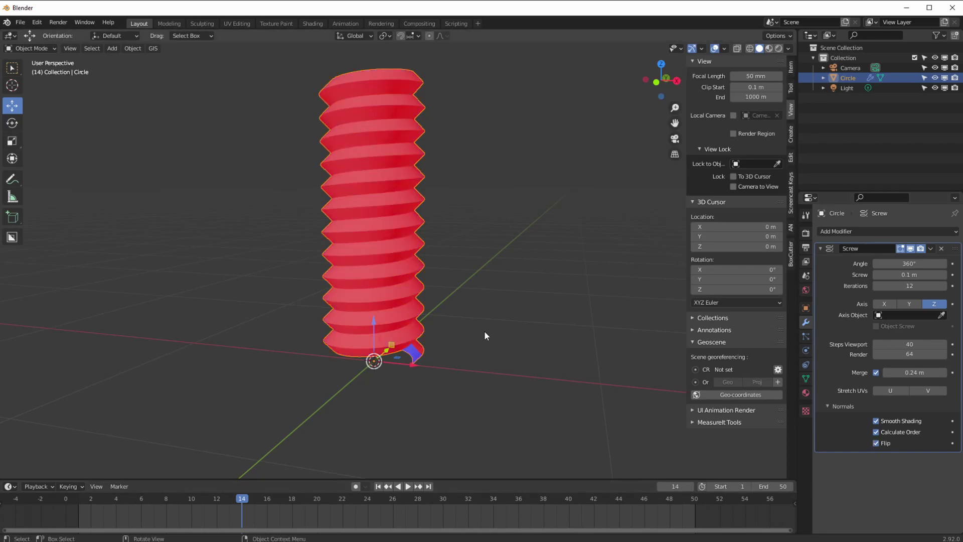
{"action": "middle_click_drag", "start_coordinate": [431, 334], "coordinate": [483, 311]}
{"action": "left_click", "coordinate": [875, 443]}
{"action": "left_click", "coordinate": [724, 48]}
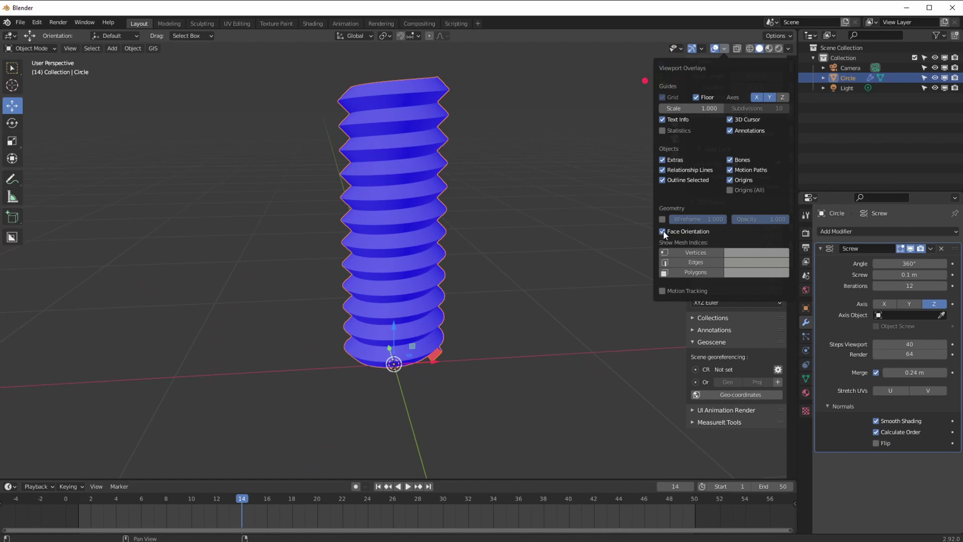
{"action": "left_click", "coordinate": [661, 232]}
{"action": "middle_click_drag", "start_coordinate": [406, 299], "coordinate": [419, 279]}
{"action": "scroll", "coordinate": [420, 277], "scroll_direction": "down", "scroll_amount": 2}
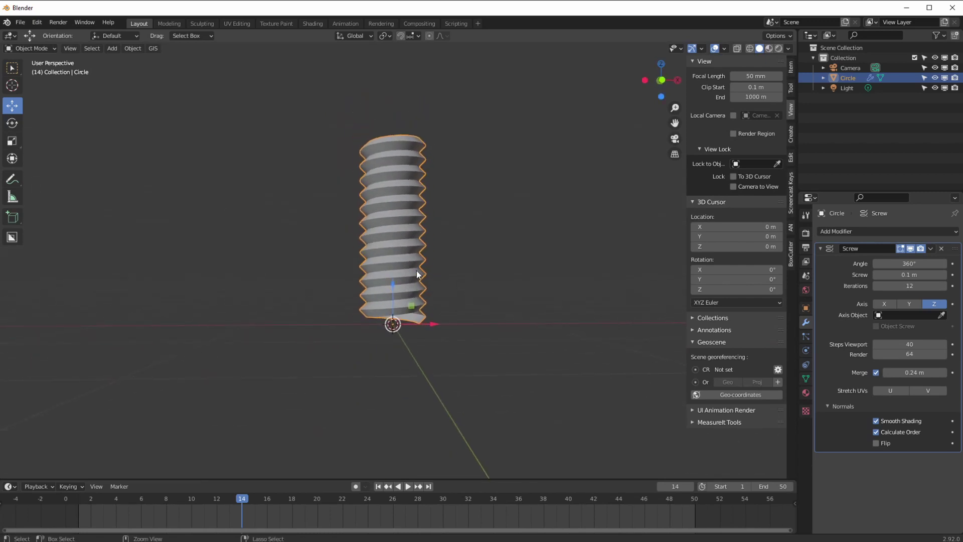
{"action": "scroll", "coordinate": [425, 242], "scroll_direction": "up", "scroll_amount": 4}
{"action": "scroll", "coordinate": [425, 242], "scroll_direction": "down", "scroll_amount": 1}
{"action": "middle_click_drag", "start_coordinate": [425, 242], "coordinate": [390, 263]}
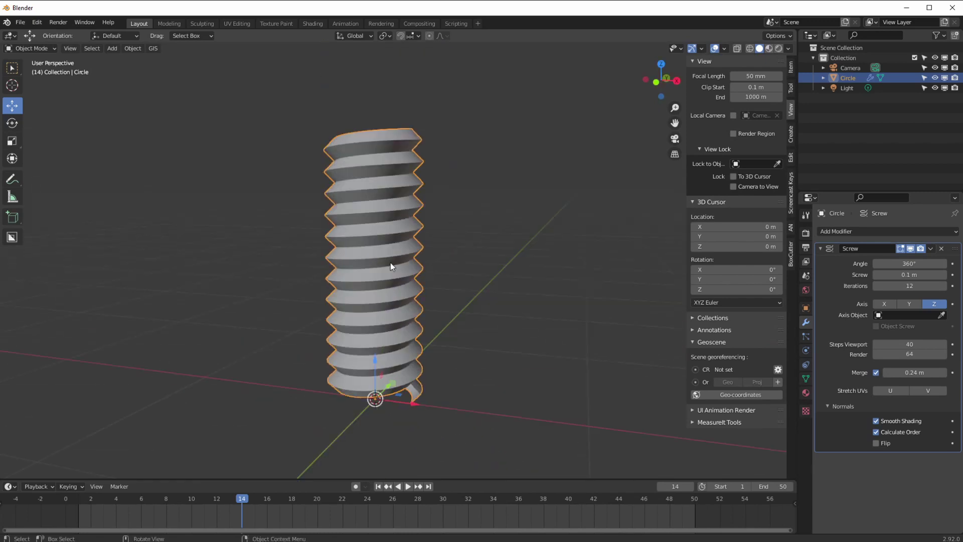